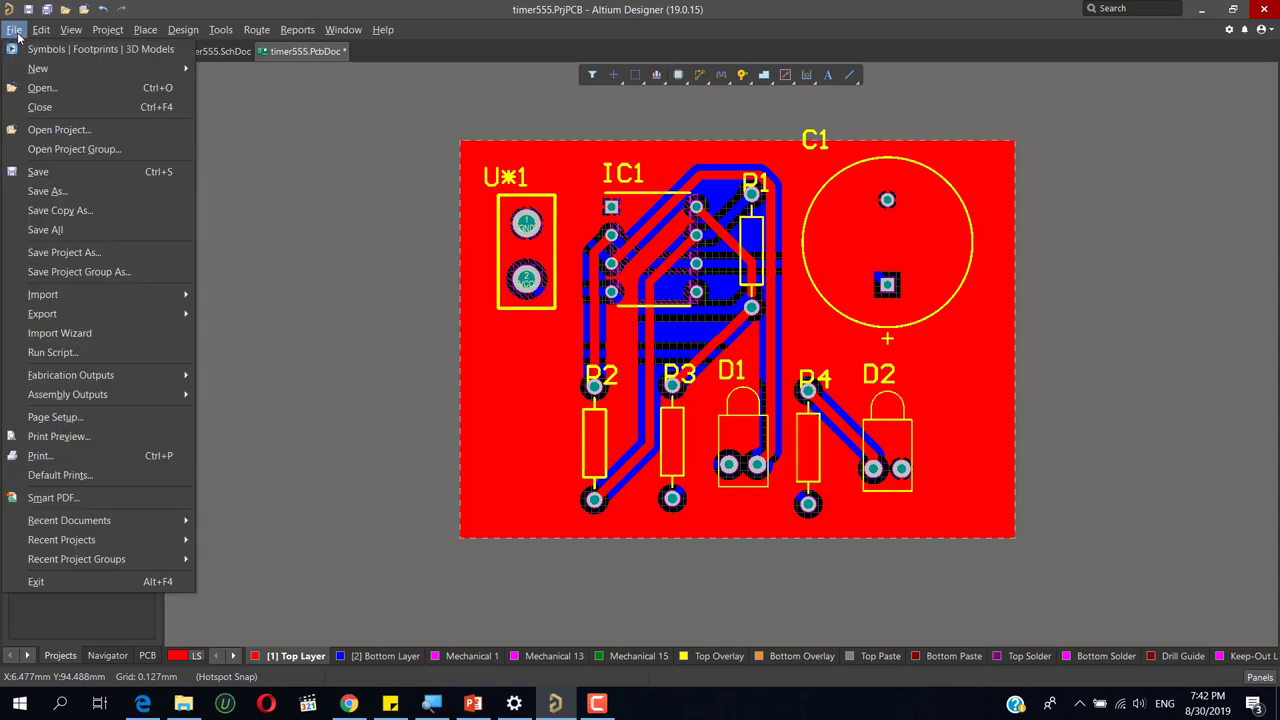
- Set the PCB page setup to A4 paper and Scaled Print mode with a scale of 1
{"action": "left_click", "coordinate": [91, 420]}
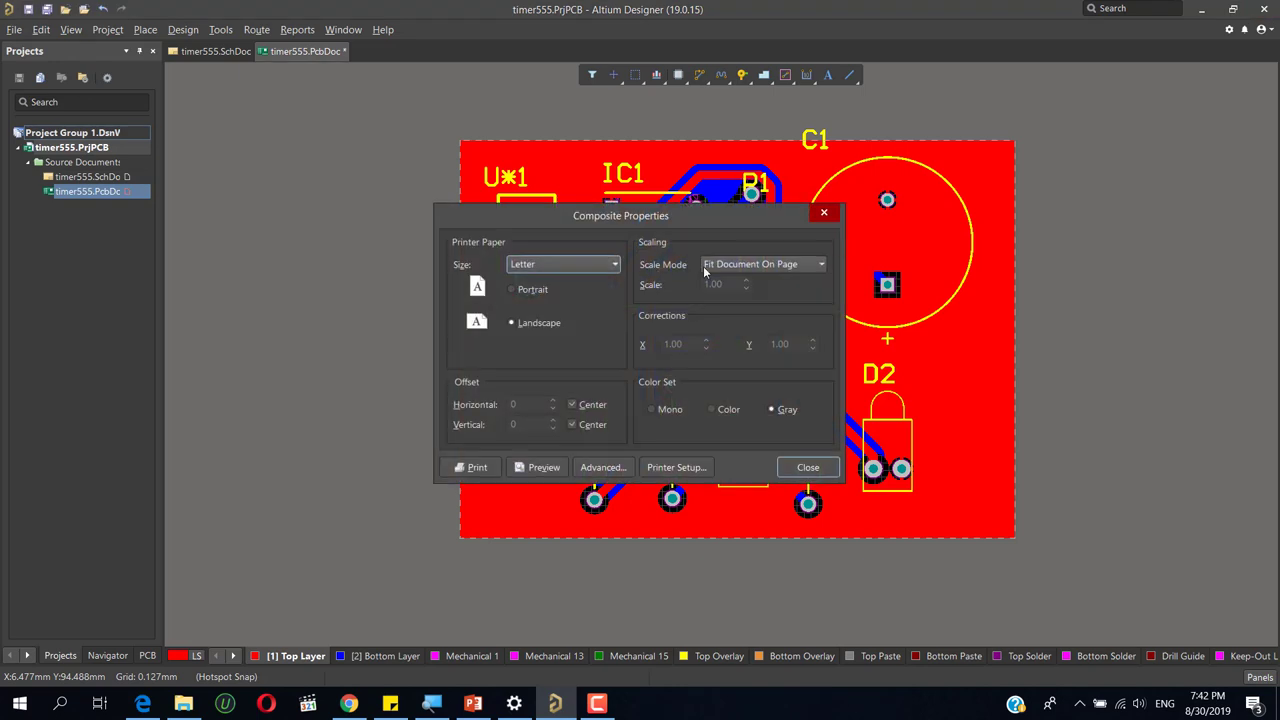
{"action": "left_click", "coordinate": [766, 268]}
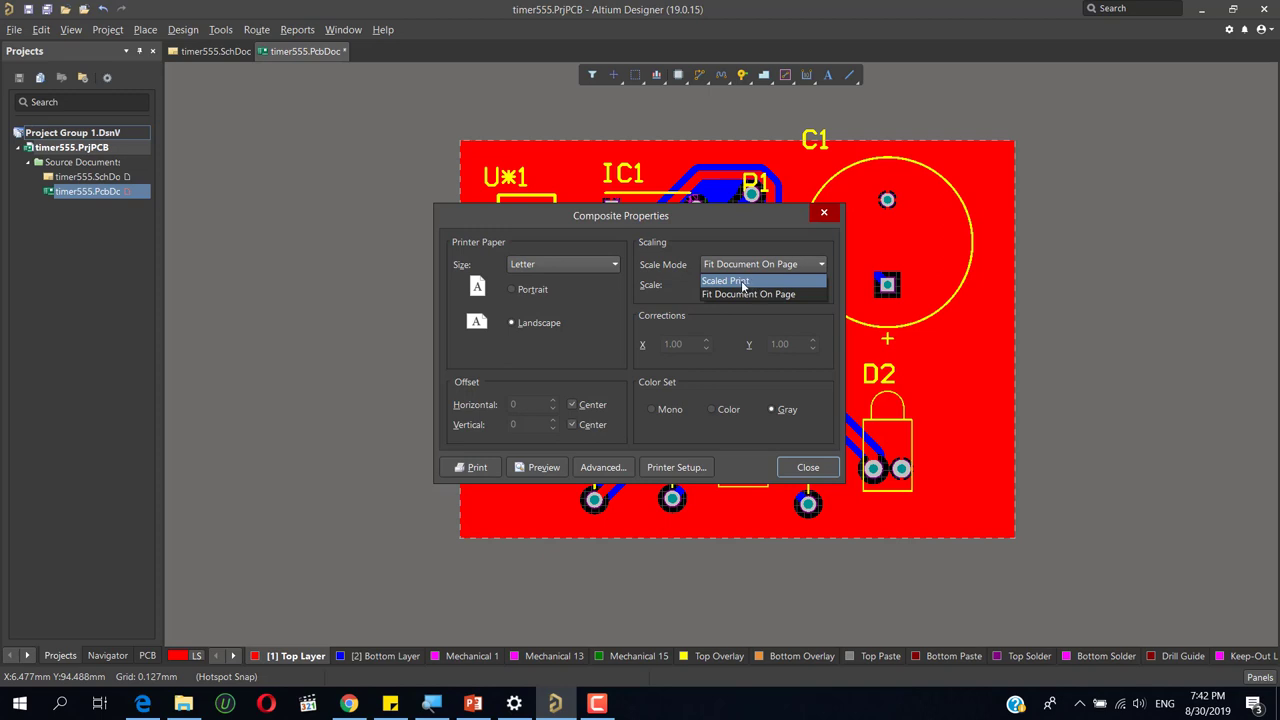
{"action": "left_click", "coordinate": [750, 282]}
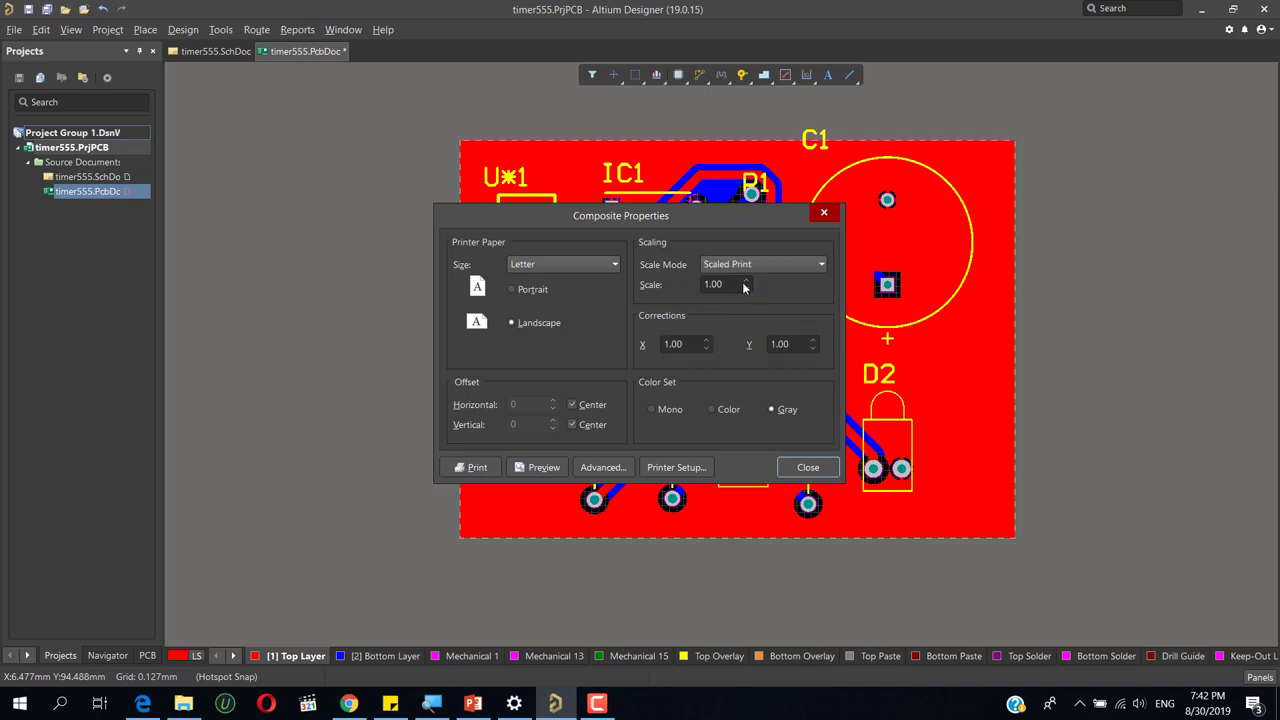
{"action": "double_click", "coordinate": [738, 284]}
{"action": "type", "text": "2"}
{"action": "left_click", "coordinate": [543, 268]}
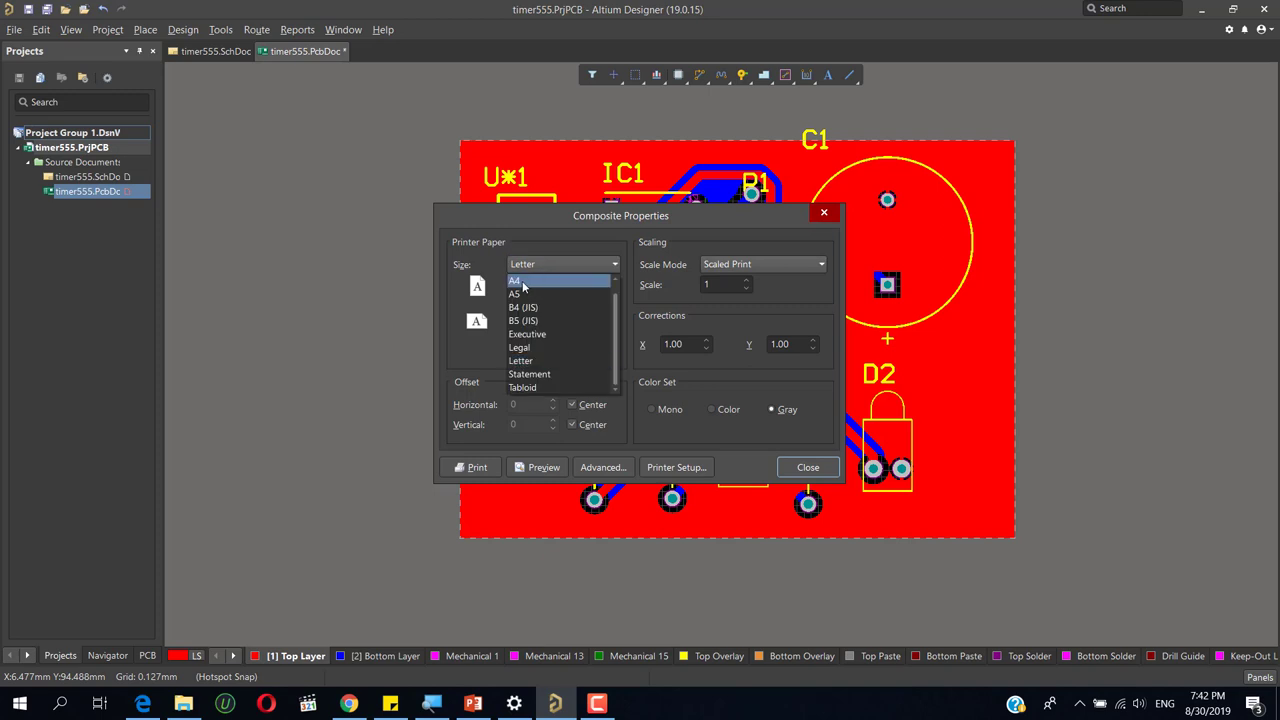
{"action": "left_click", "coordinate": [521, 281]}
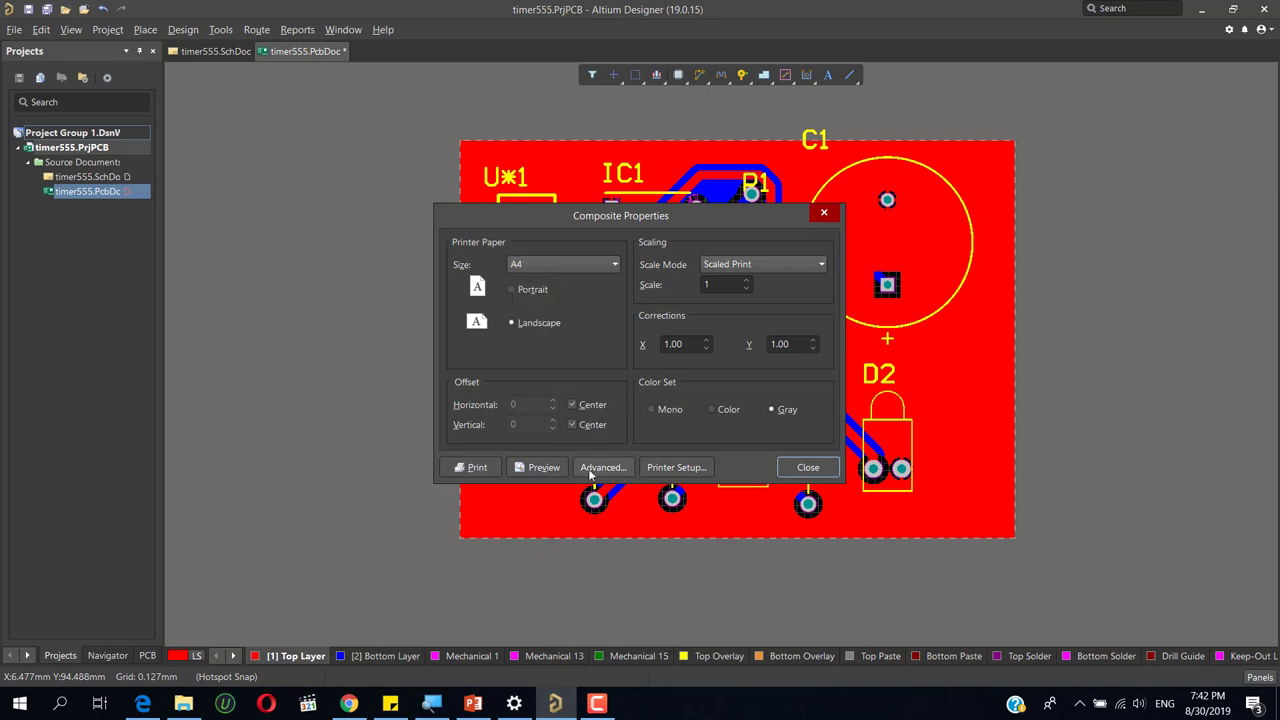
{"action": "left_click", "coordinate": [812, 470]}
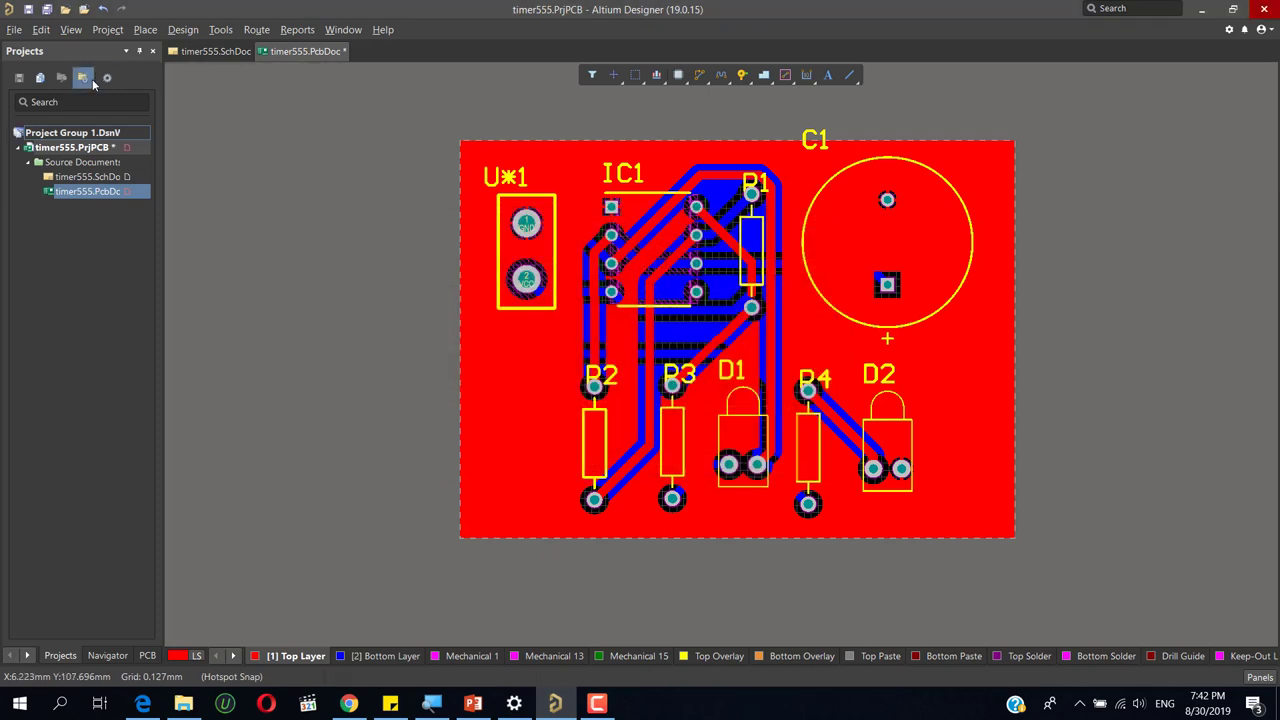
- Open the print preview of the PCB document and bring up its printout layer configuration
{"action": "left_click", "coordinate": [14, 30]}
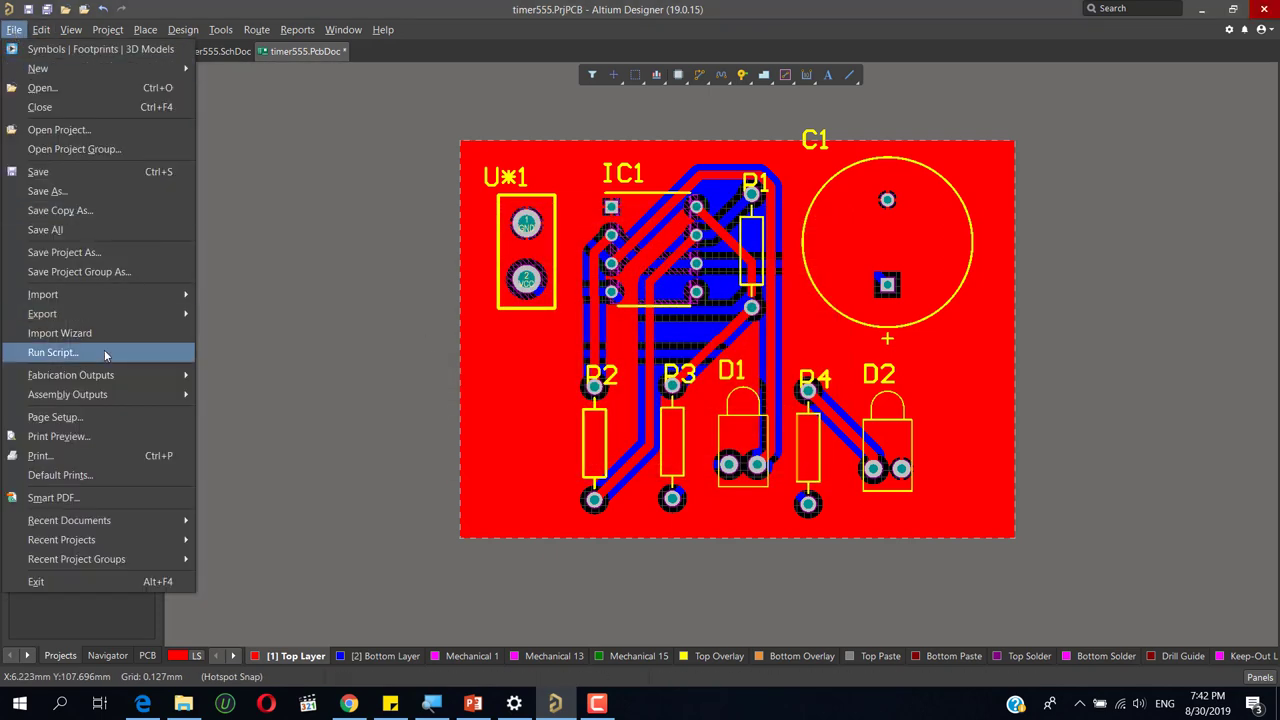
{"action": "left_click", "coordinate": [84, 437]}
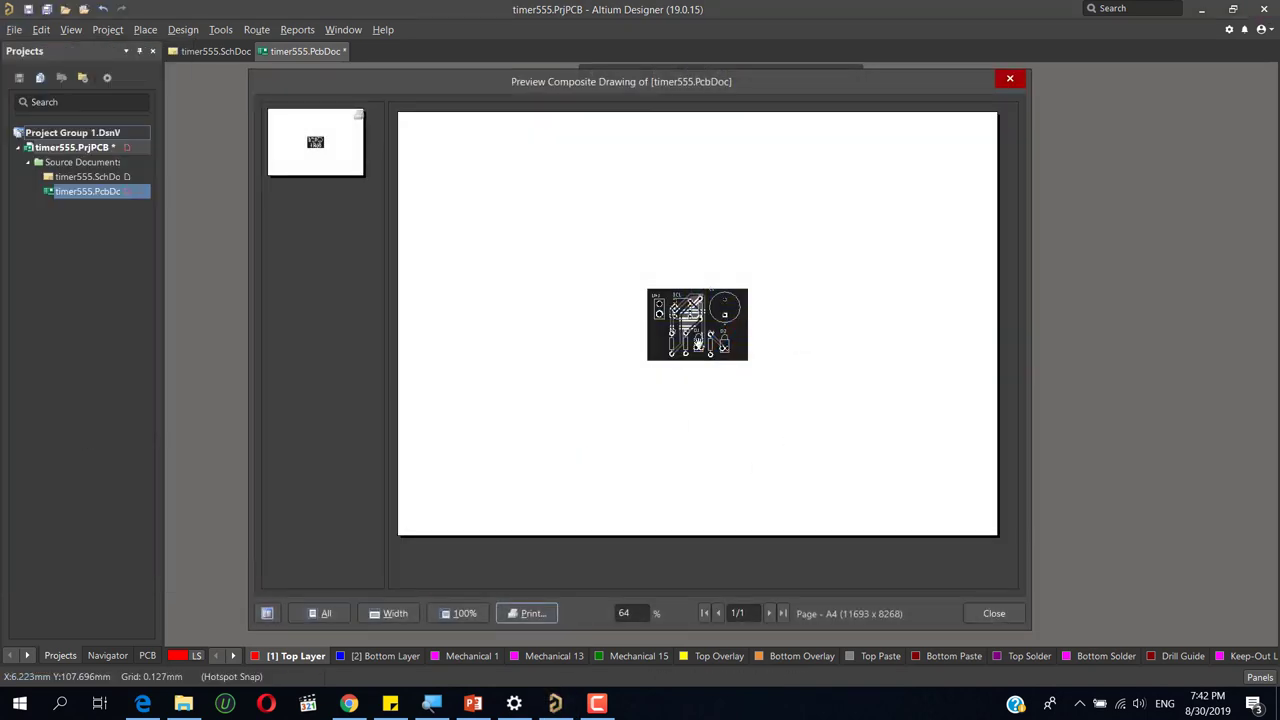
{"action": "scroll", "coordinate": [698, 340], "scroll_direction": "up", "scroll_amount": 5, "text": "ctrl"}
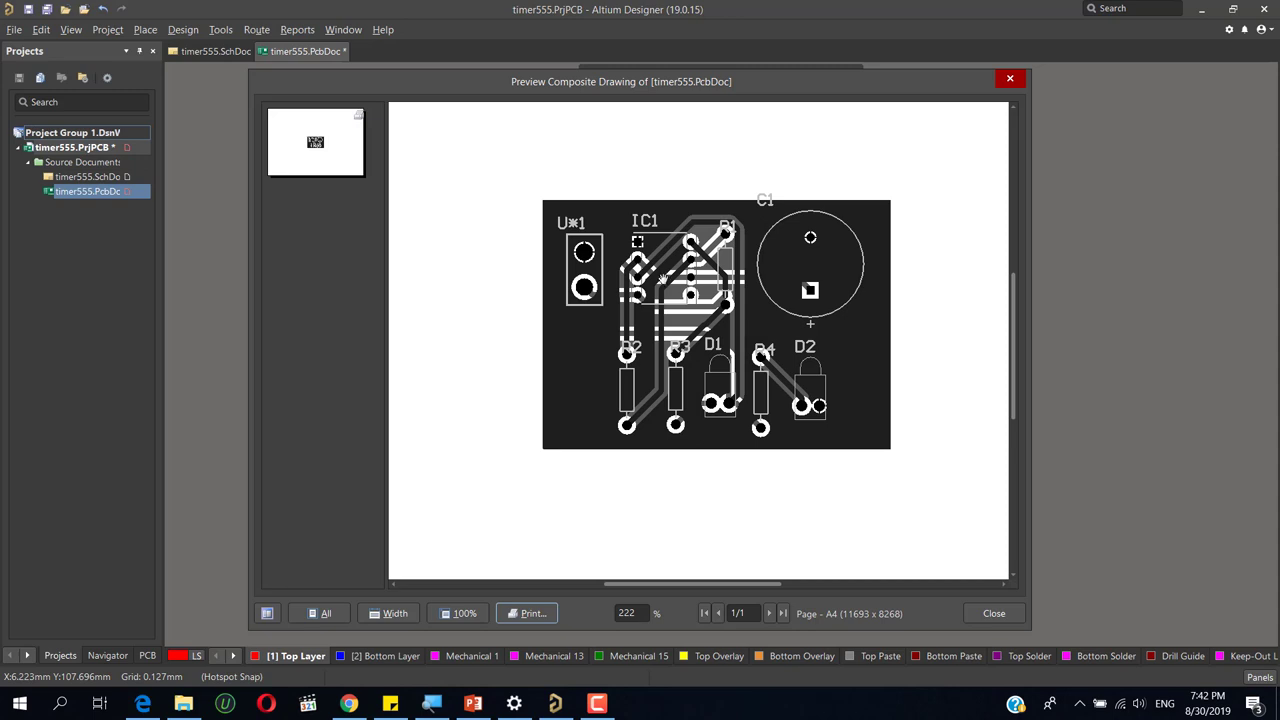
{"action": "right_click", "coordinate": [648, 271]}
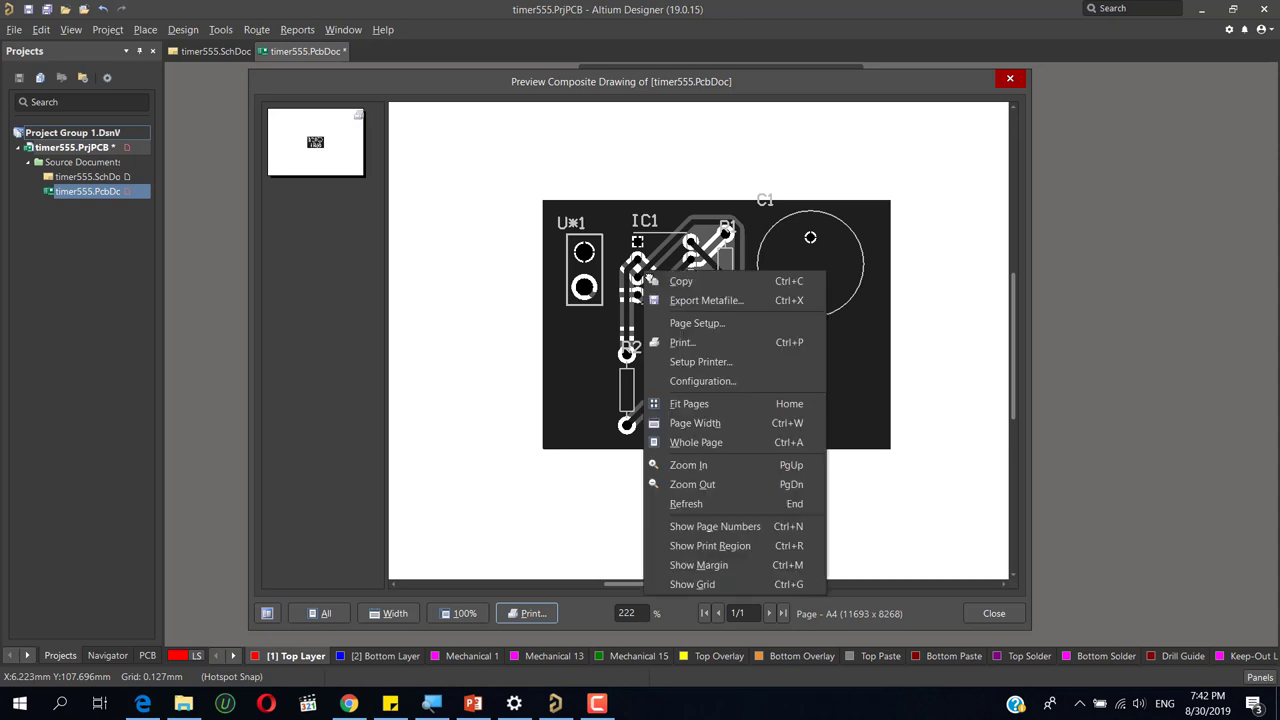
{"action": "left_click", "coordinate": [743, 382]}
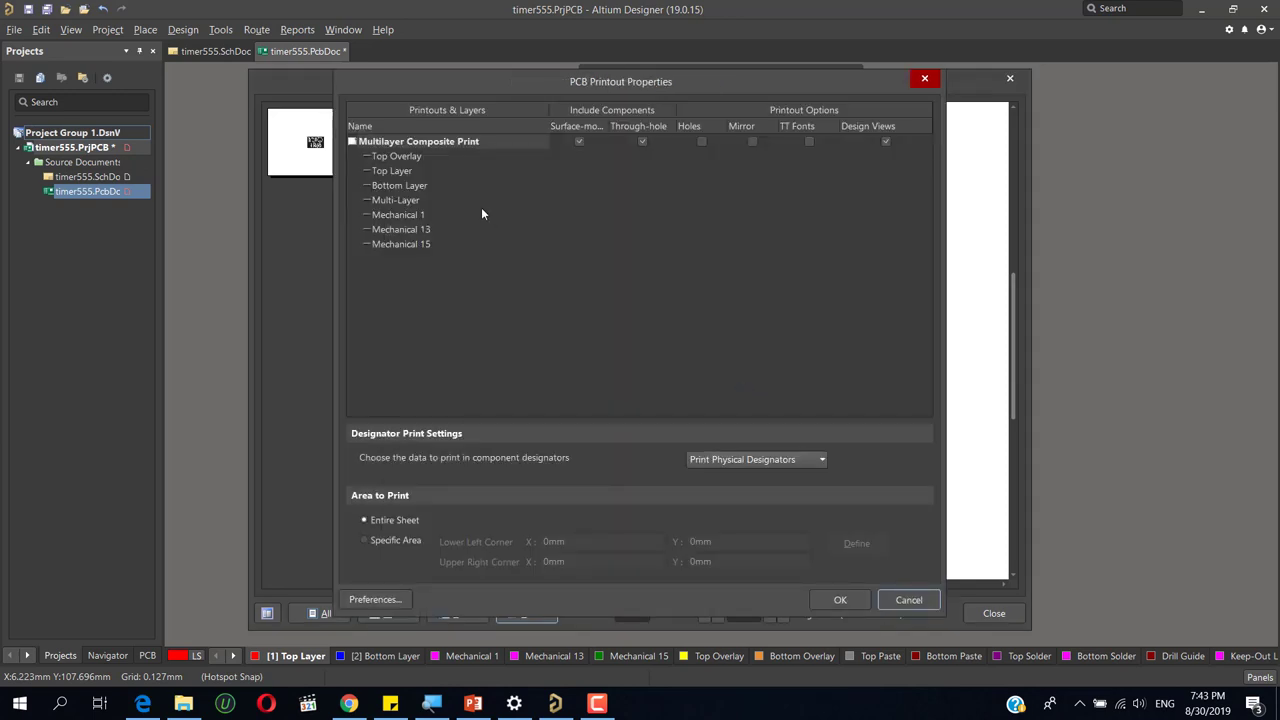
- Delete the Mechanical 15, Mechanical 13 and Mechanical 1 layers from the Multilayer Composite Print
{"action": "left_click", "coordinate": [442, 249]}
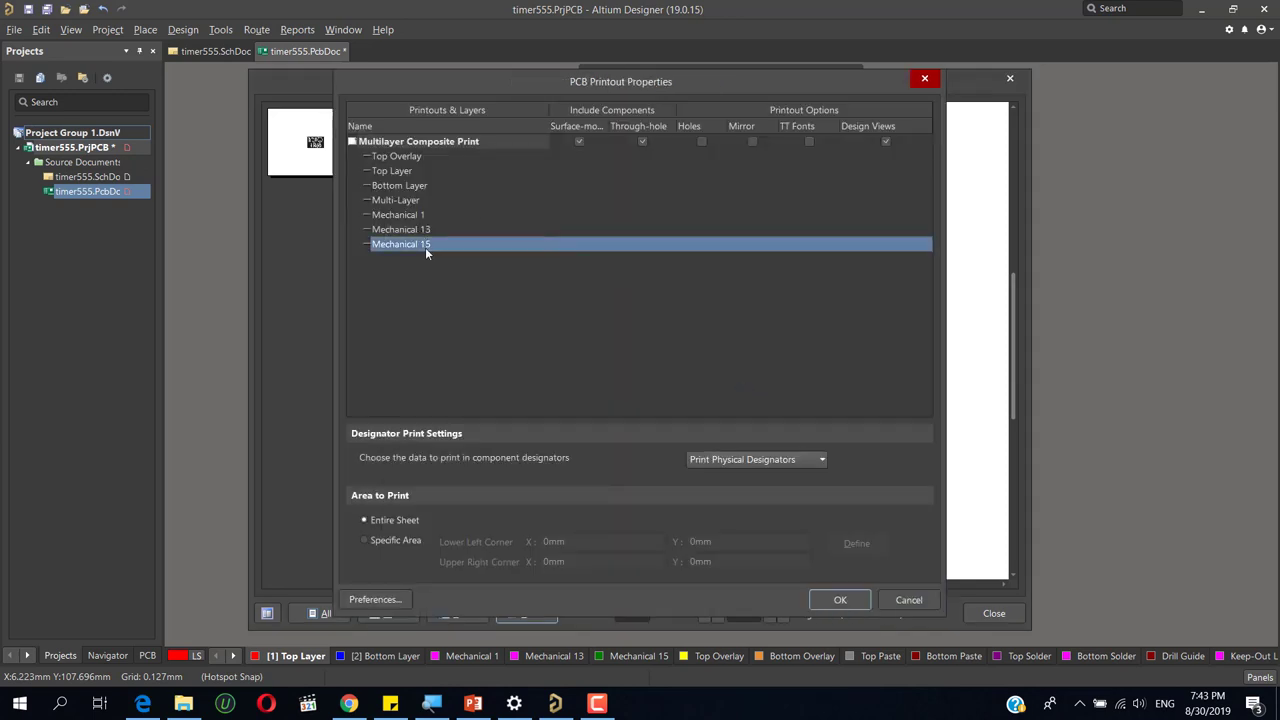
{"action": "right_click", "coordinate": [418, 246]}
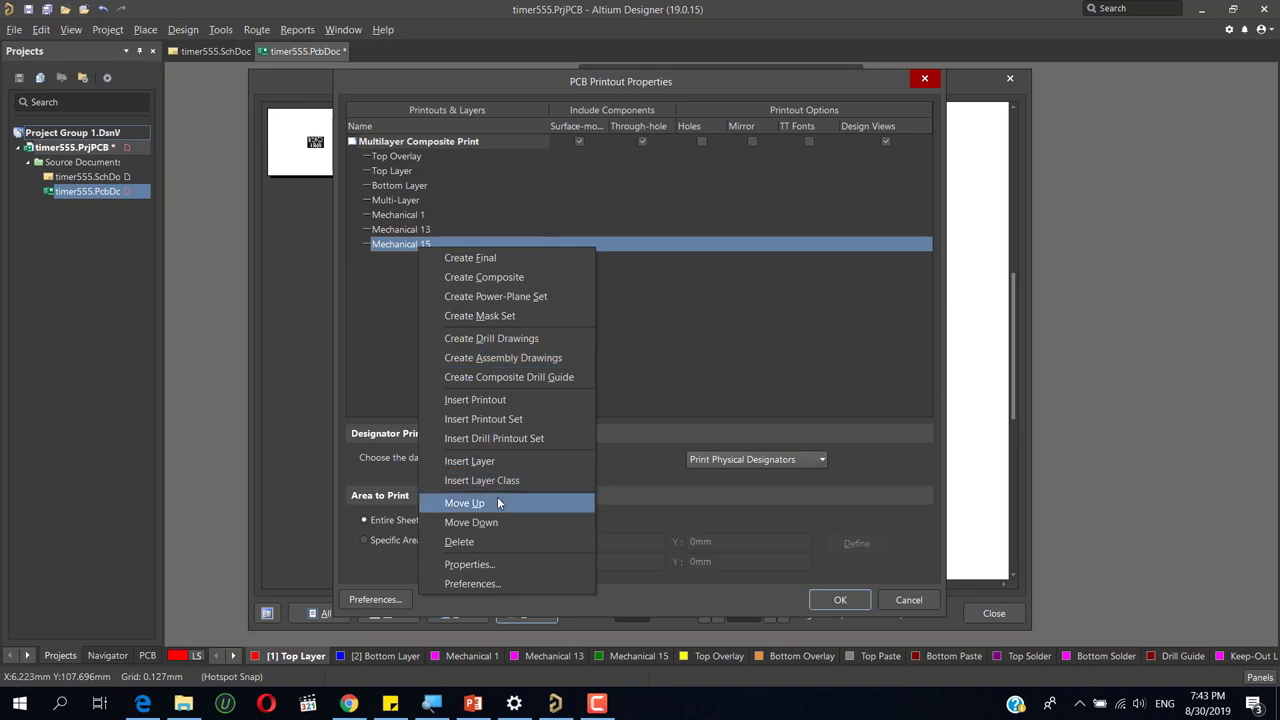
{"action": "left_click", "coordinate": [462, 542]}
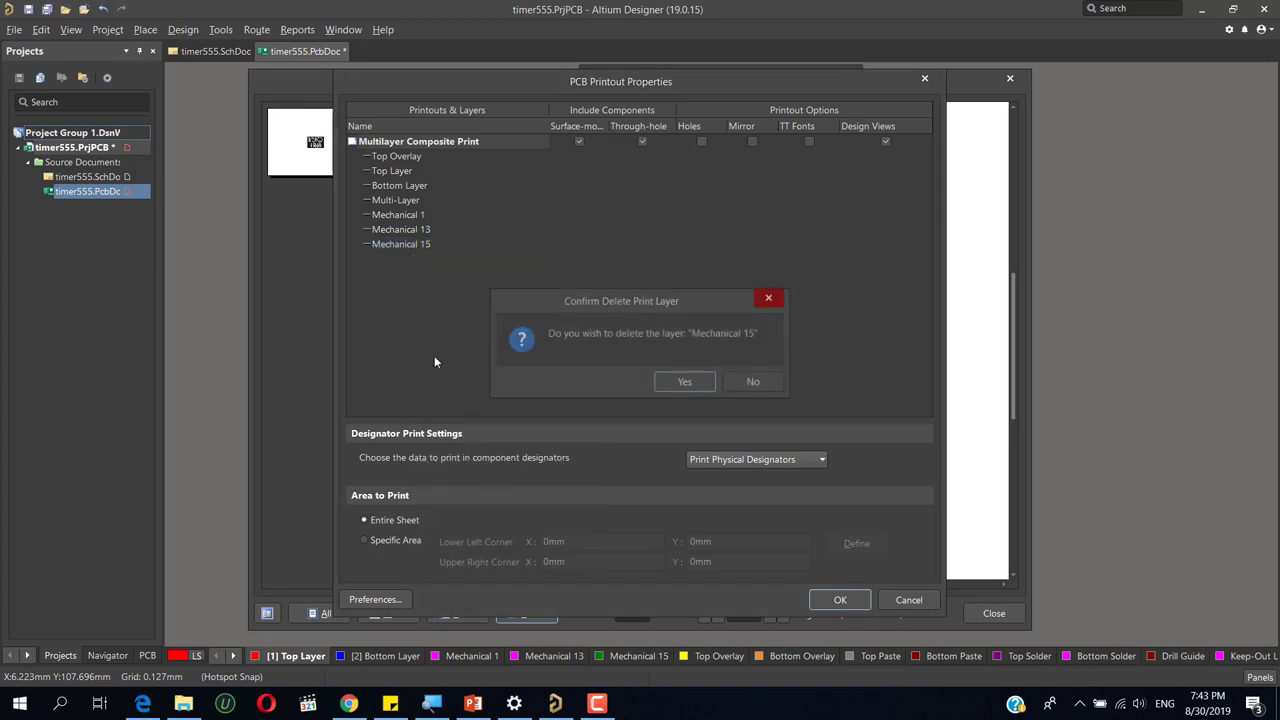
{"action": "left_click", "coordinate": [709, 387]}
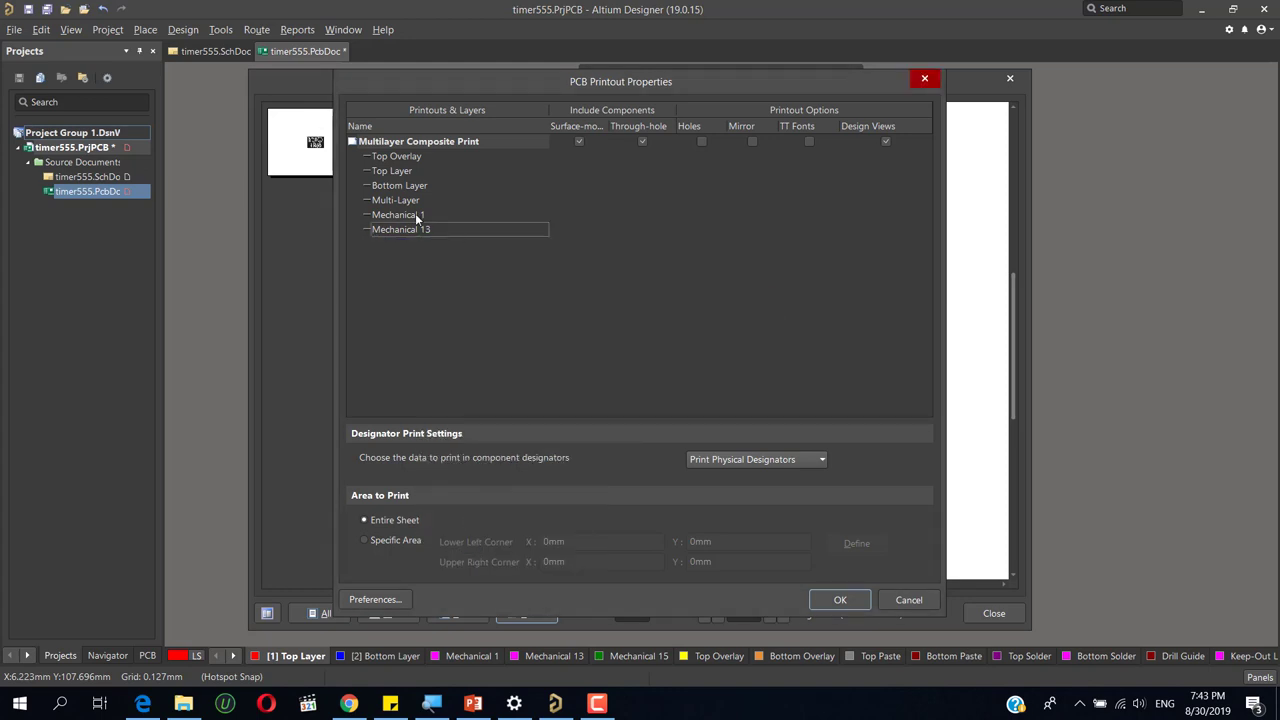
{"action": "right_click", "coordinate": [428, 231]}
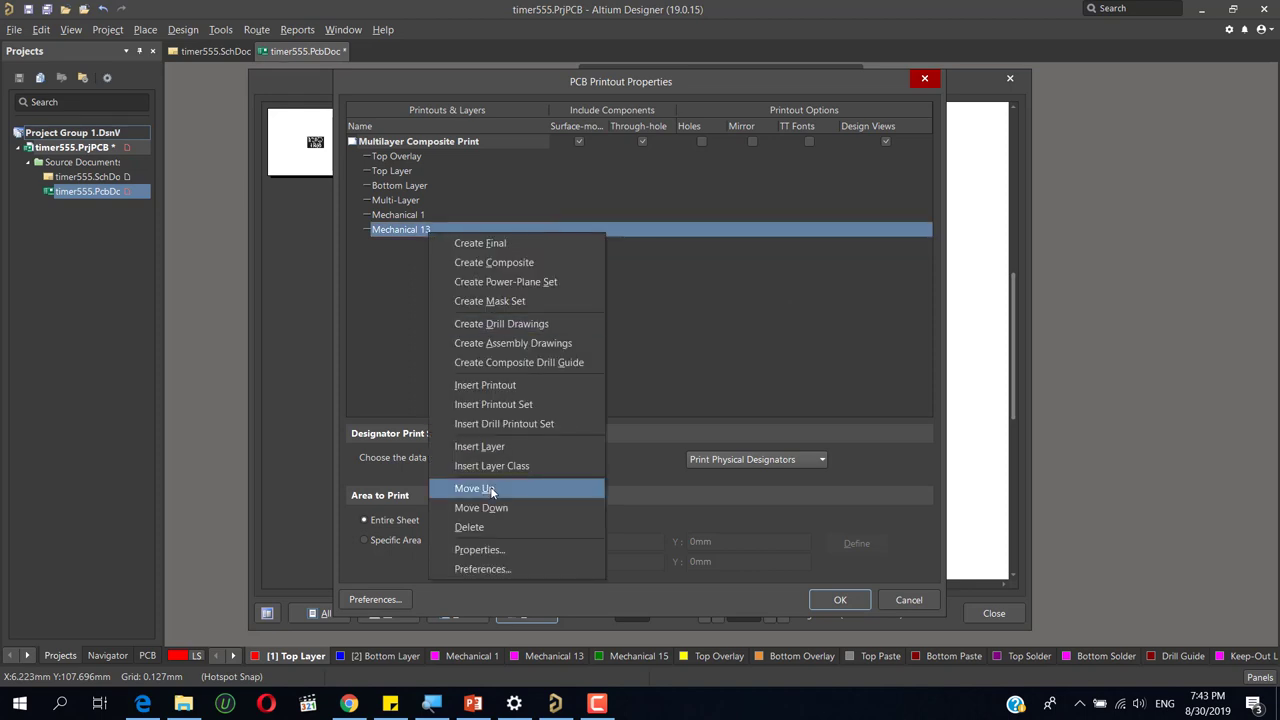
{"action": "left_click", "coordinate": [484, 527]}
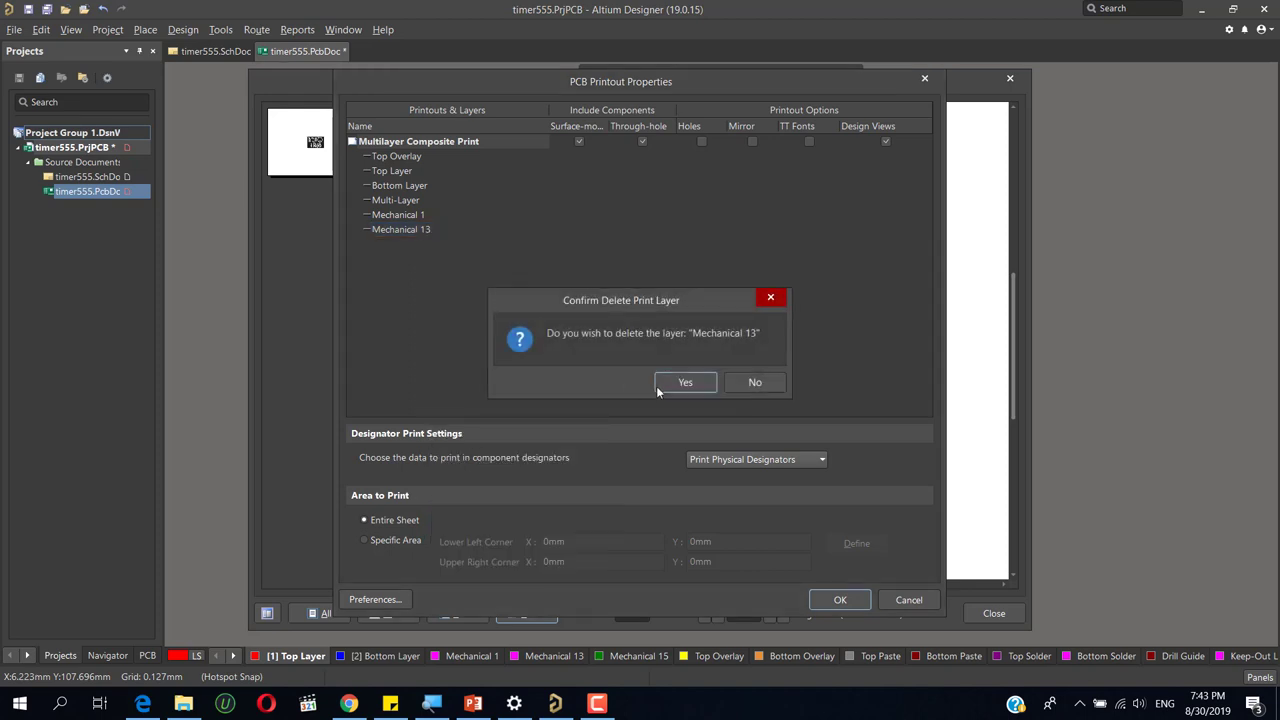
{"action": "left_click", "coordinate": [681, 384]}
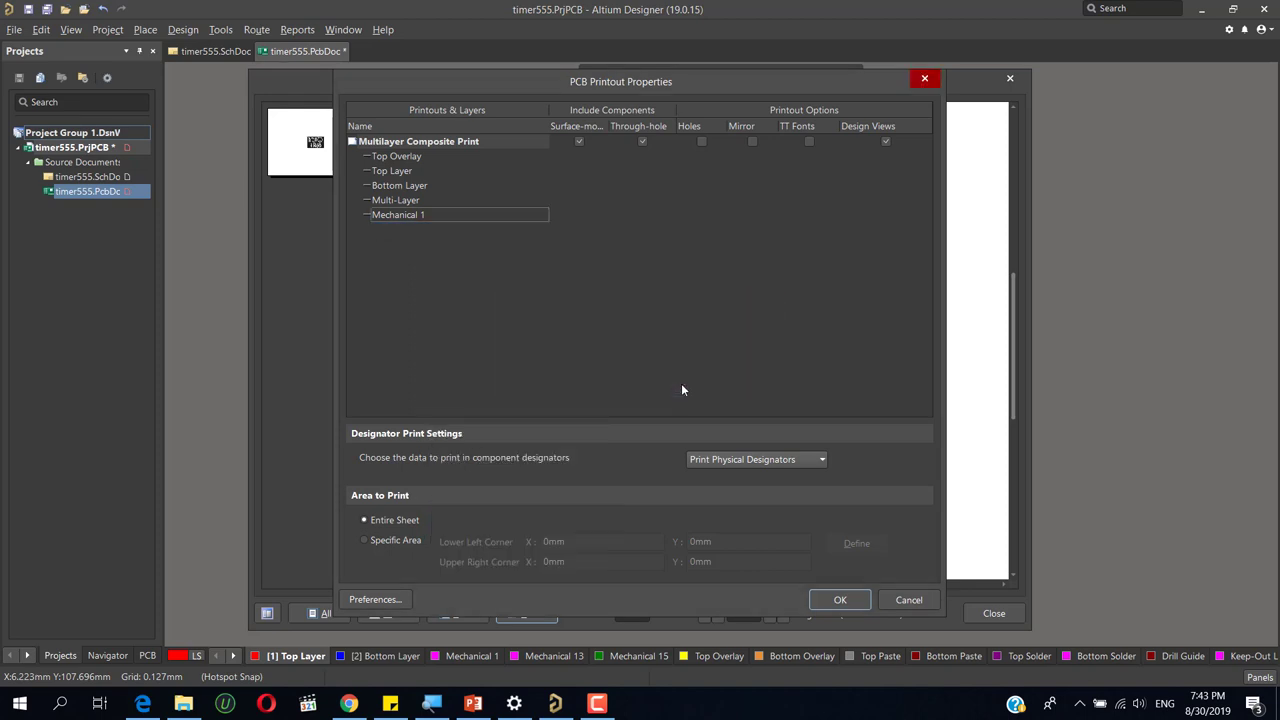
{"action": "right_click", "coordinate": [428, 216]}
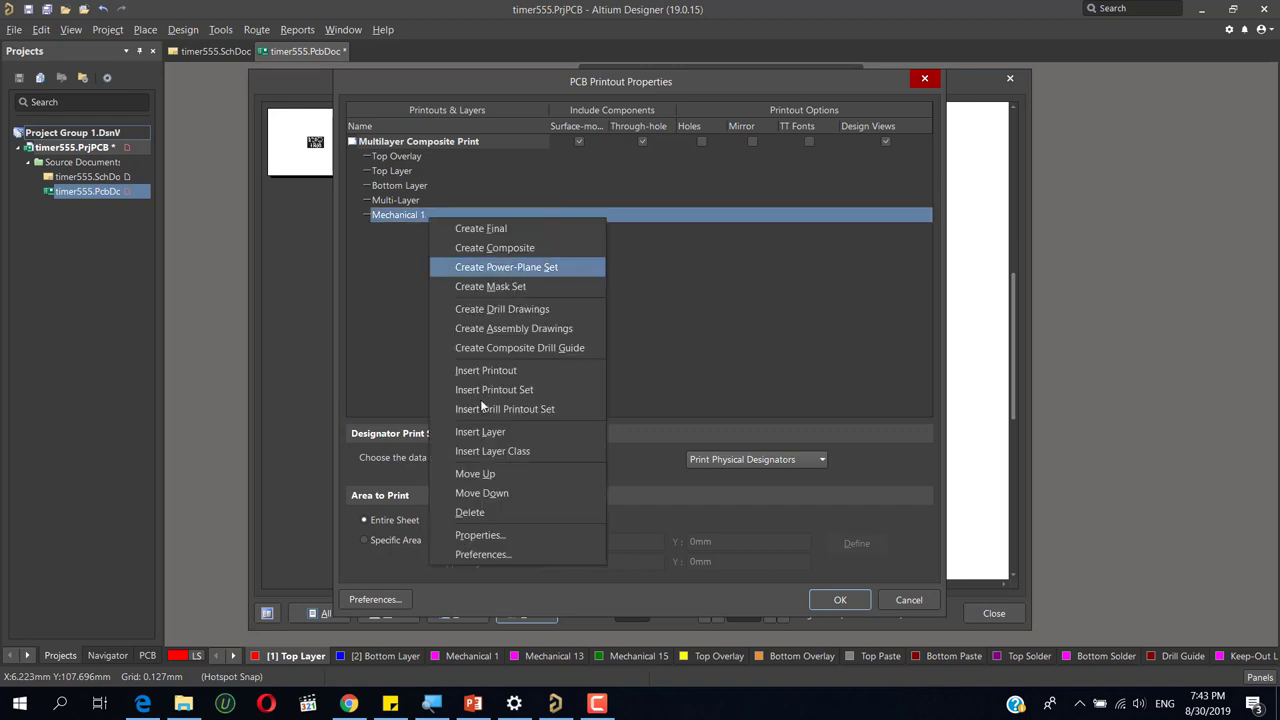
{"action": "left_click", "coordinate": [469, 512]}
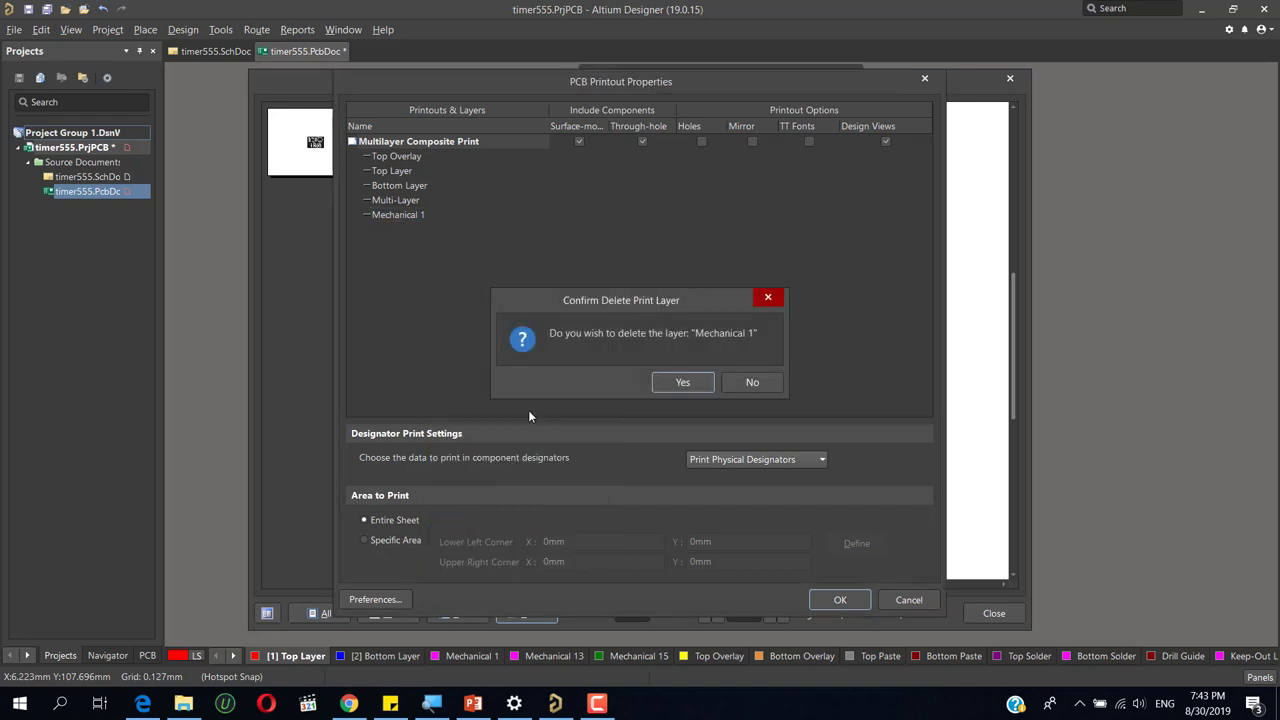
{"action": "left_click", "coordinate": [688, 389]}
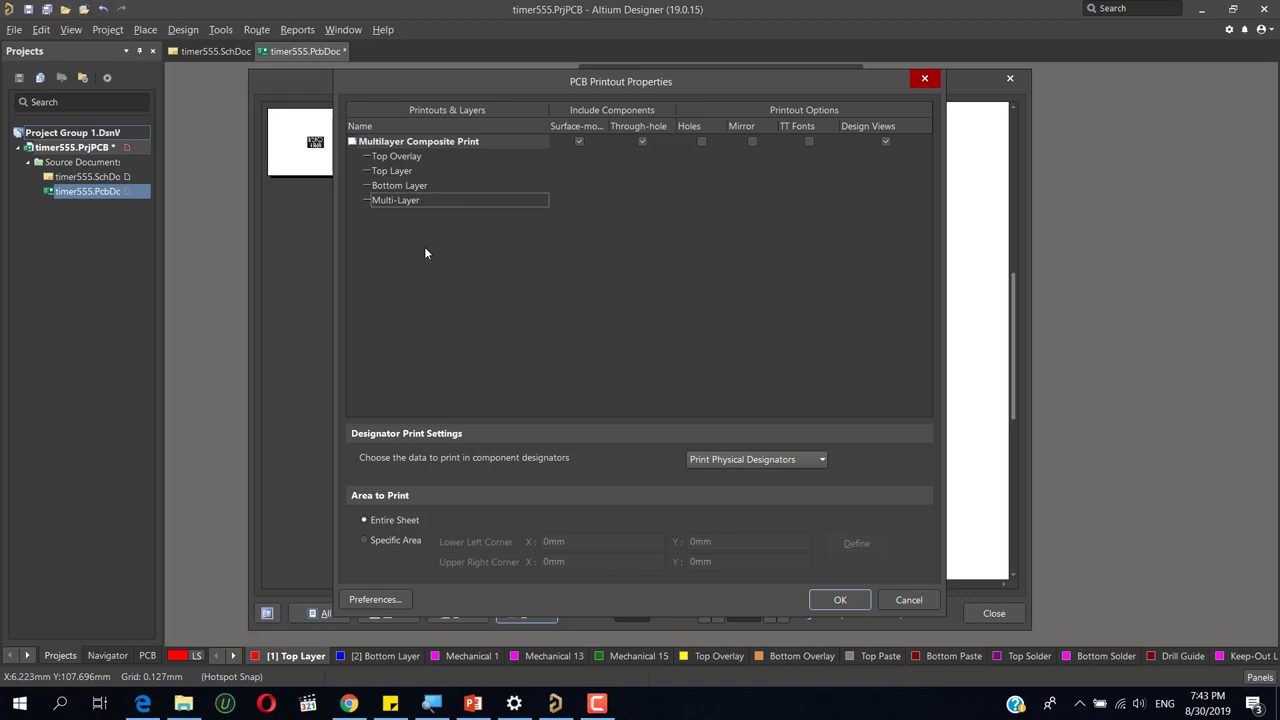
{"action": "left_click", "coordinate": [404, 201]}
{"action": "right_click", "coordinate": [404, 201]}
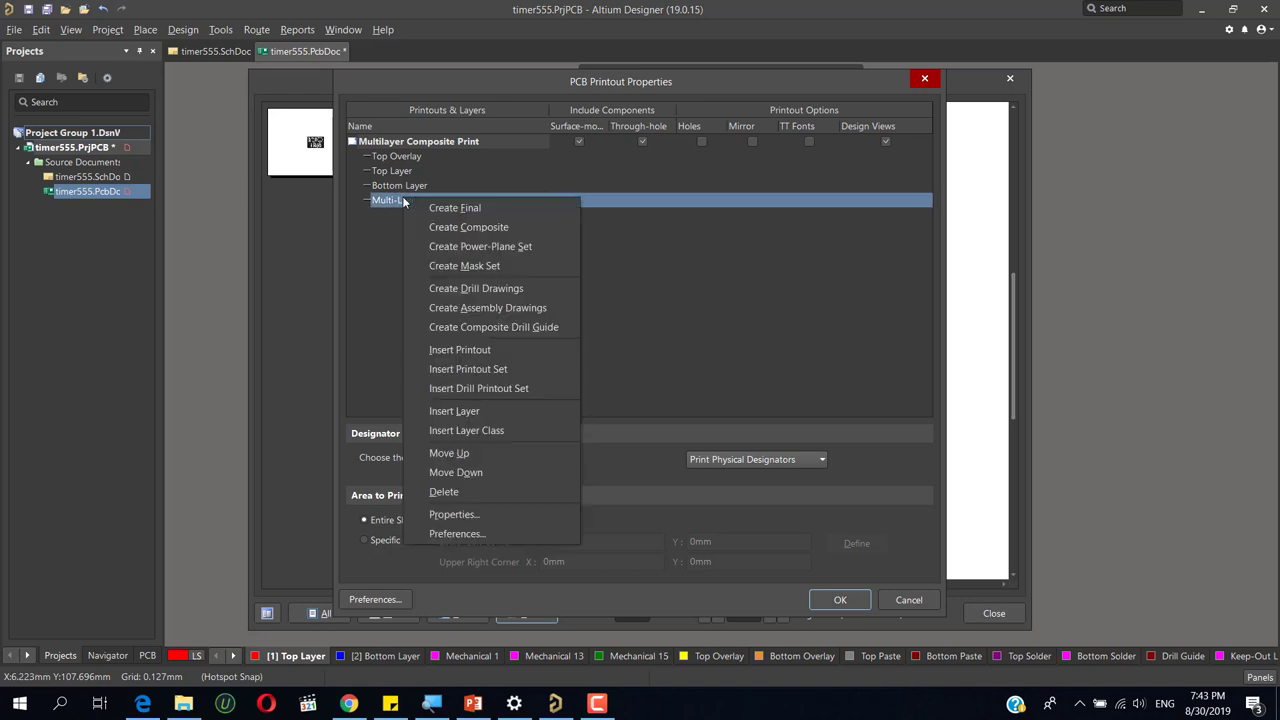
{"action": "left_click", "coordinate": [387, 251]}
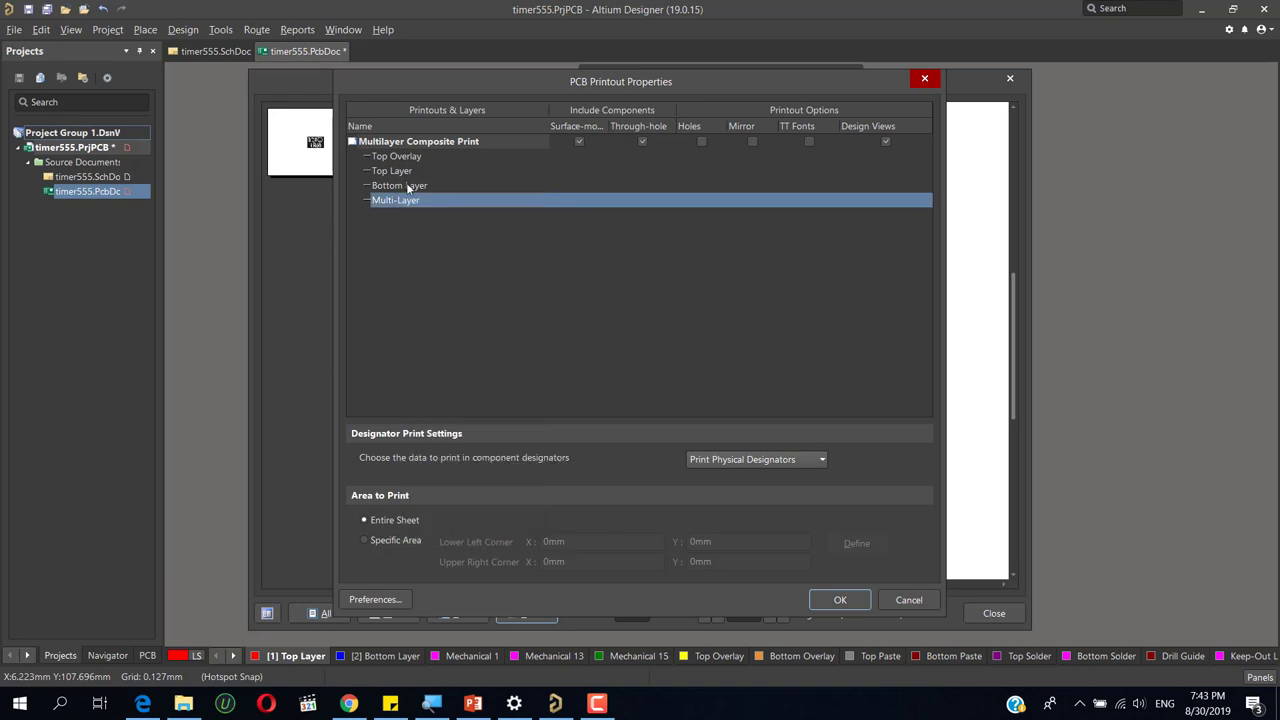
- Delete the Top Overlay and Top Layer from the Multilayer Composite Print and apply the printout configuration
{"action": "left_click", "coordinate": [400, 158]}
{"action": "right_click", "coordinate": [400, 158]}
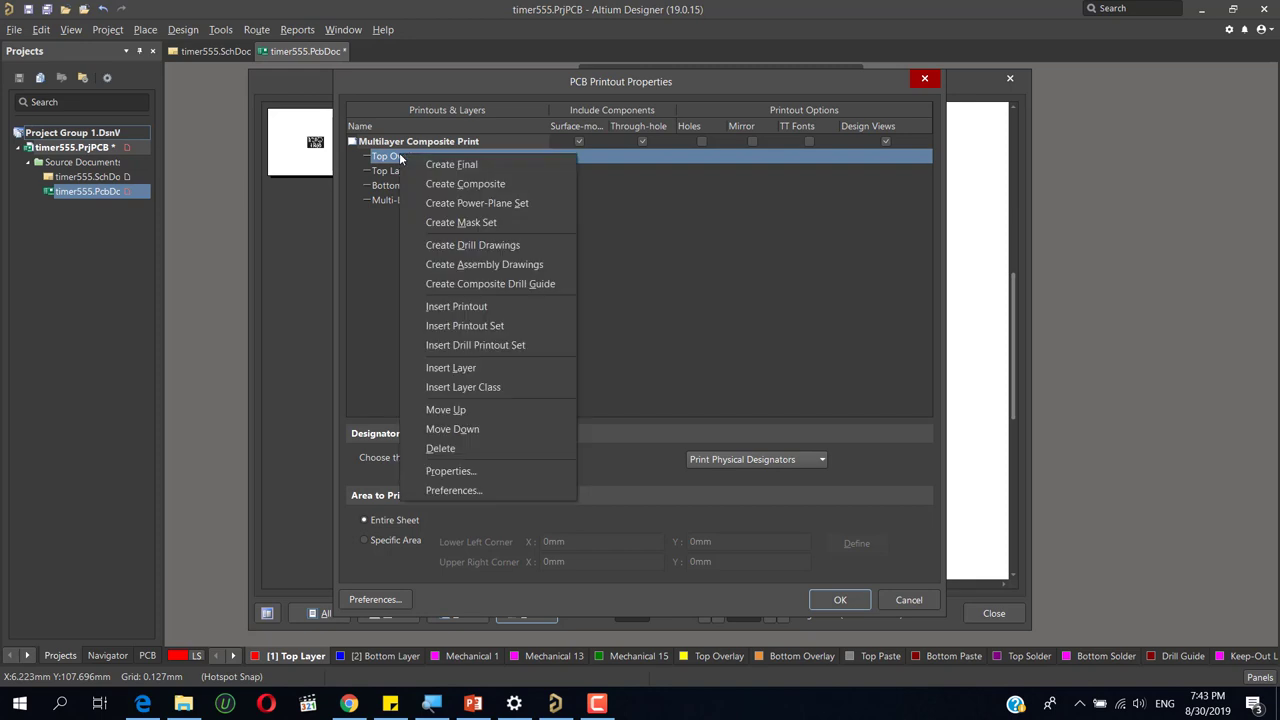
{"action": "left_click", "coordinate": [479, 446]}
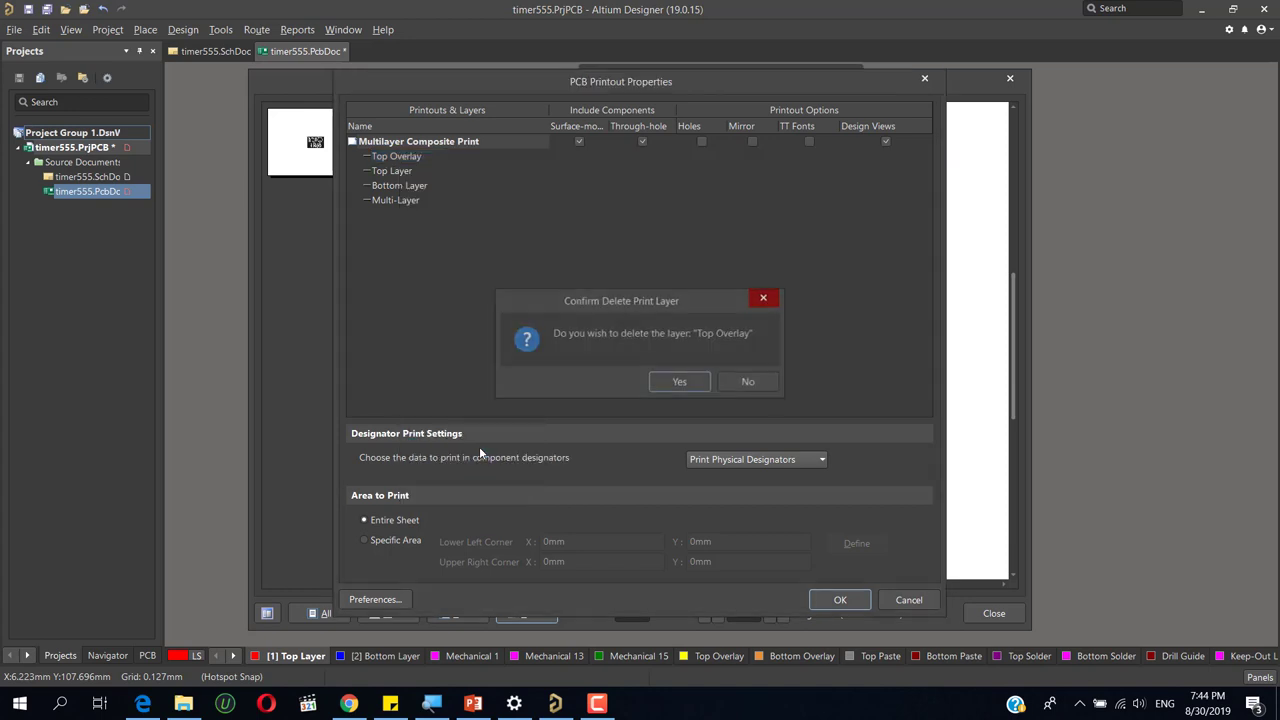
{"action": "left_click", "coordinate": [676, 381]}
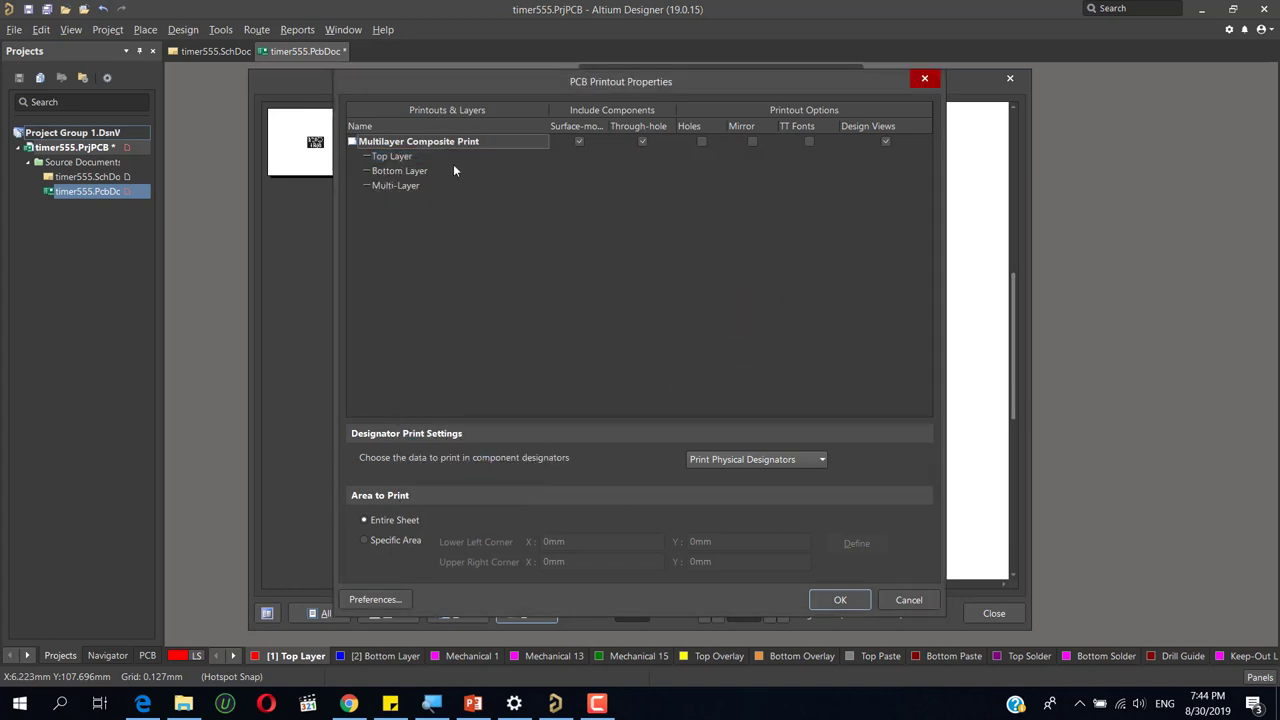
{"action": "left_click", "coordinate": [398, 160]}
{"action": "right_click", "coordinate": [397, 162]}
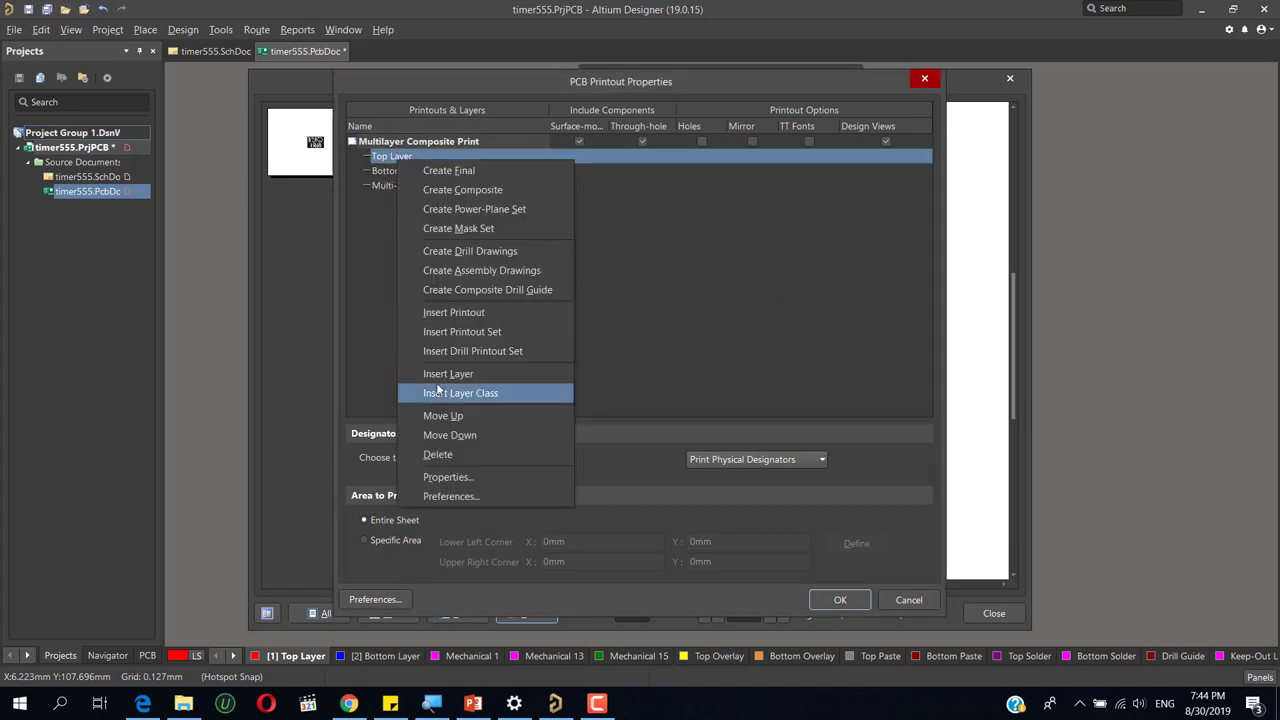
{"action": "left_click", "coordinate": [443, 455]}
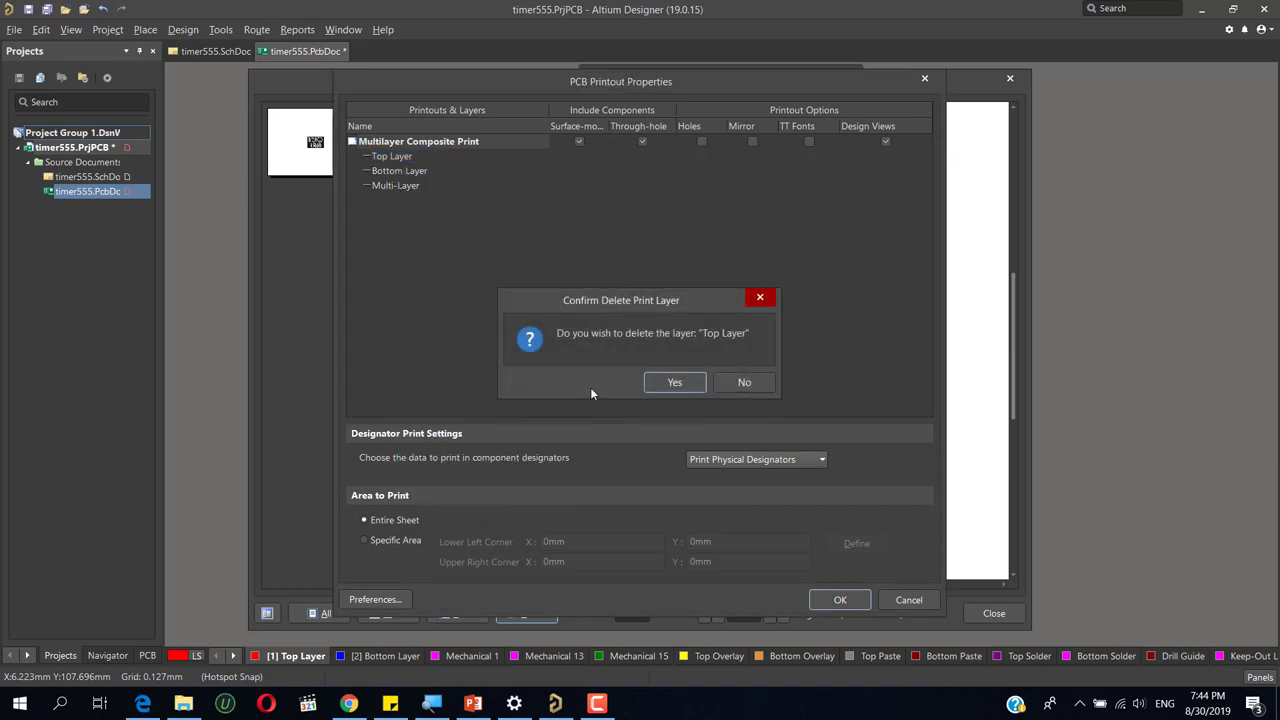
{"action": "left_click", "coordinate": [678, 382]}
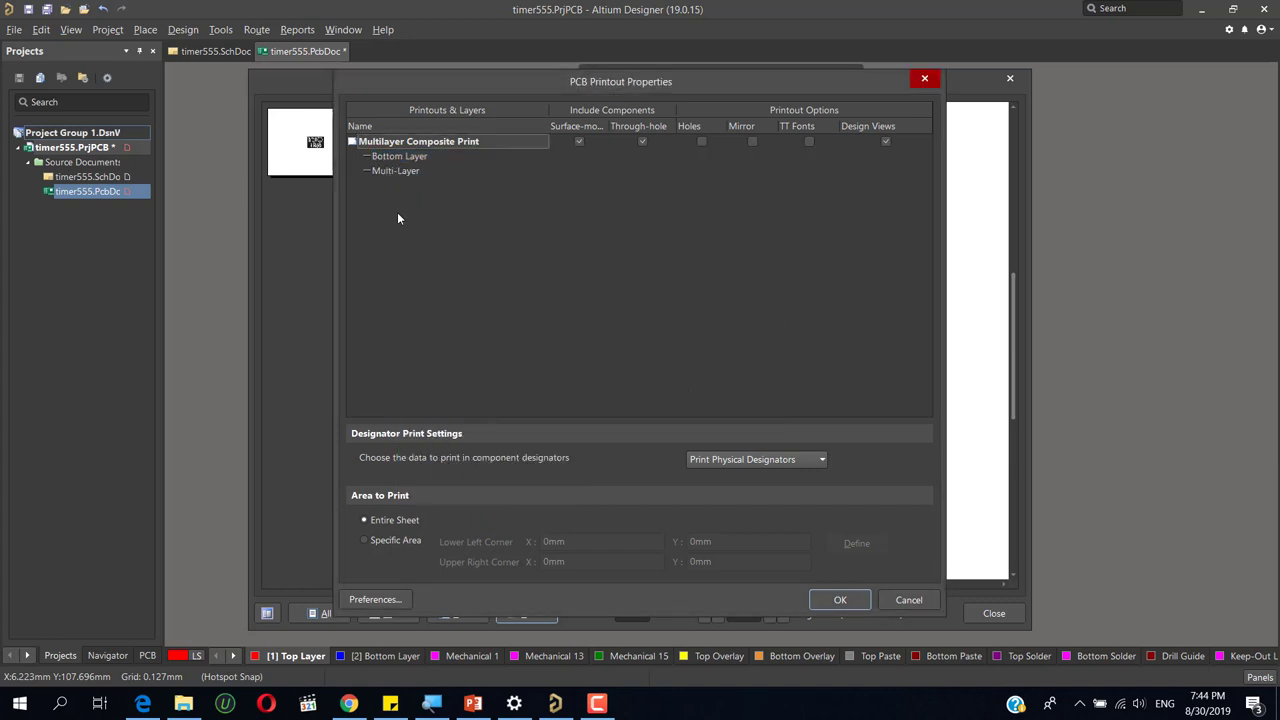
{"action": "left_click", "coordinate": [408, 155]}
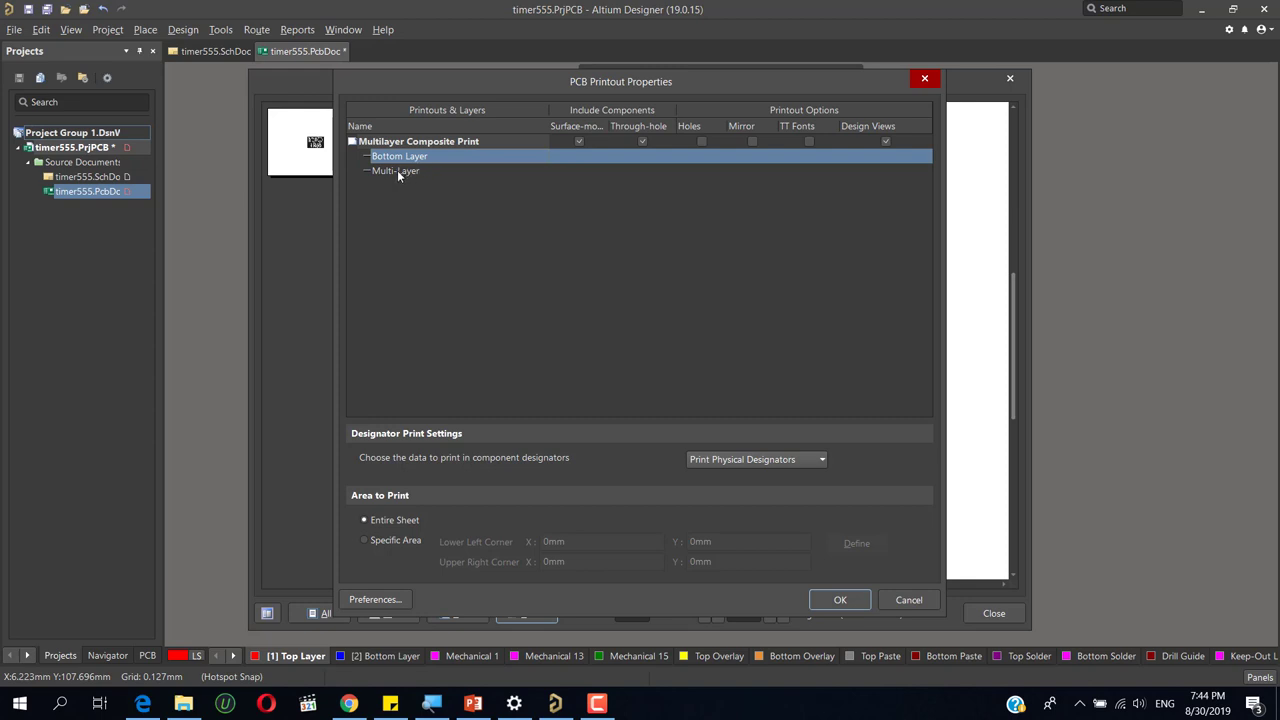
{"action": "left_click", "coordinate": [397, 171]}
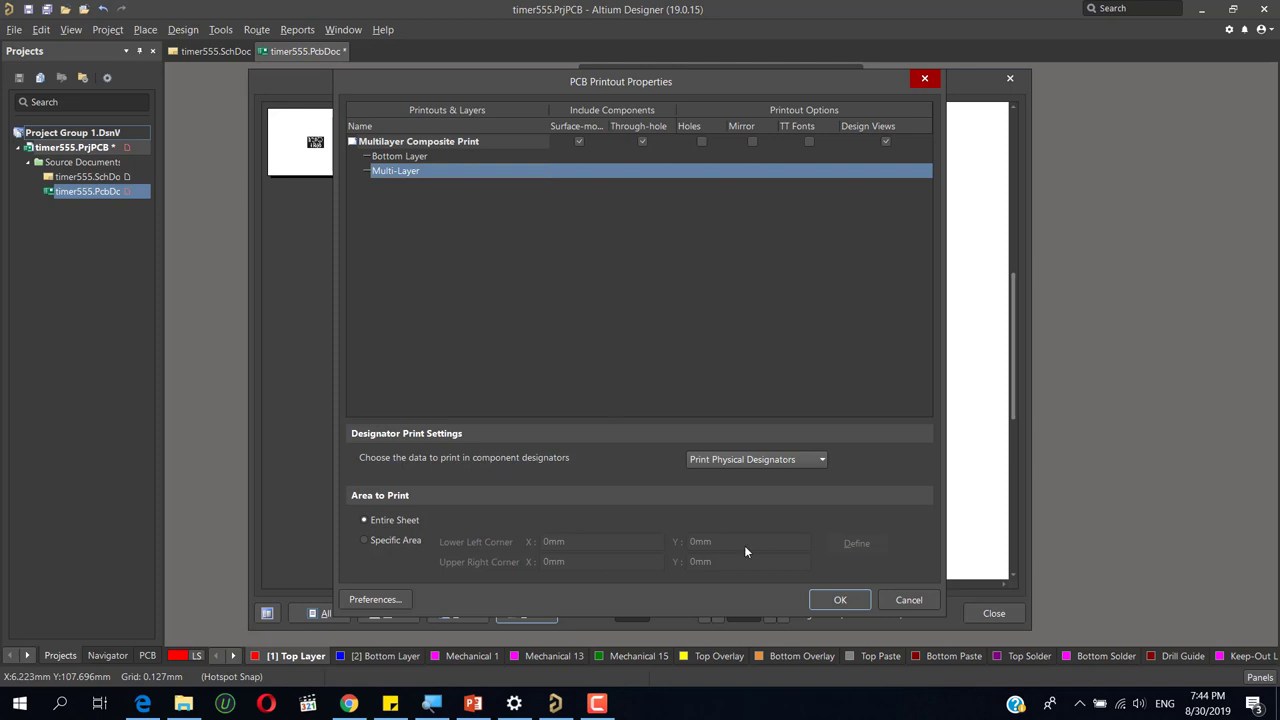
{"action": "left_click", "coordinate": [830, 599]}
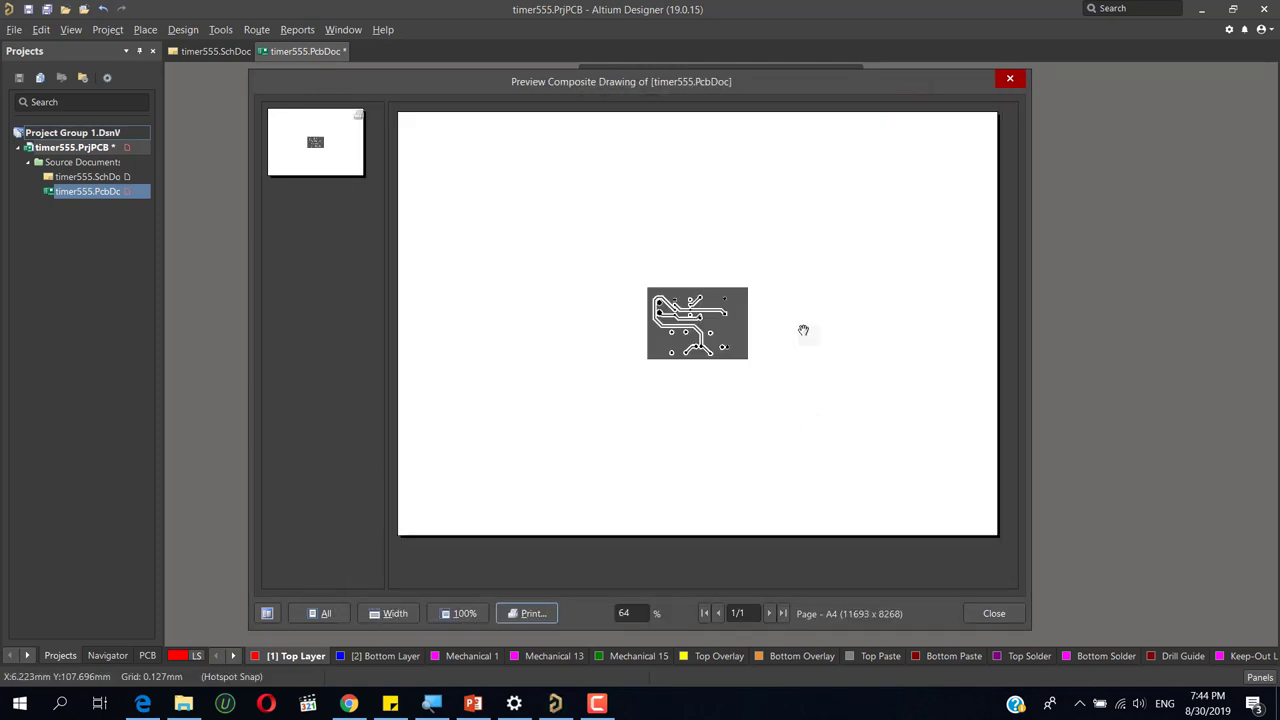
- Set the color set of the composite print's page setup to Mono
{"action": "scroll", "coordinate": [731, 322], "scroll_direction": "up", "scroll_amount": 5, "text": "ctrl"}
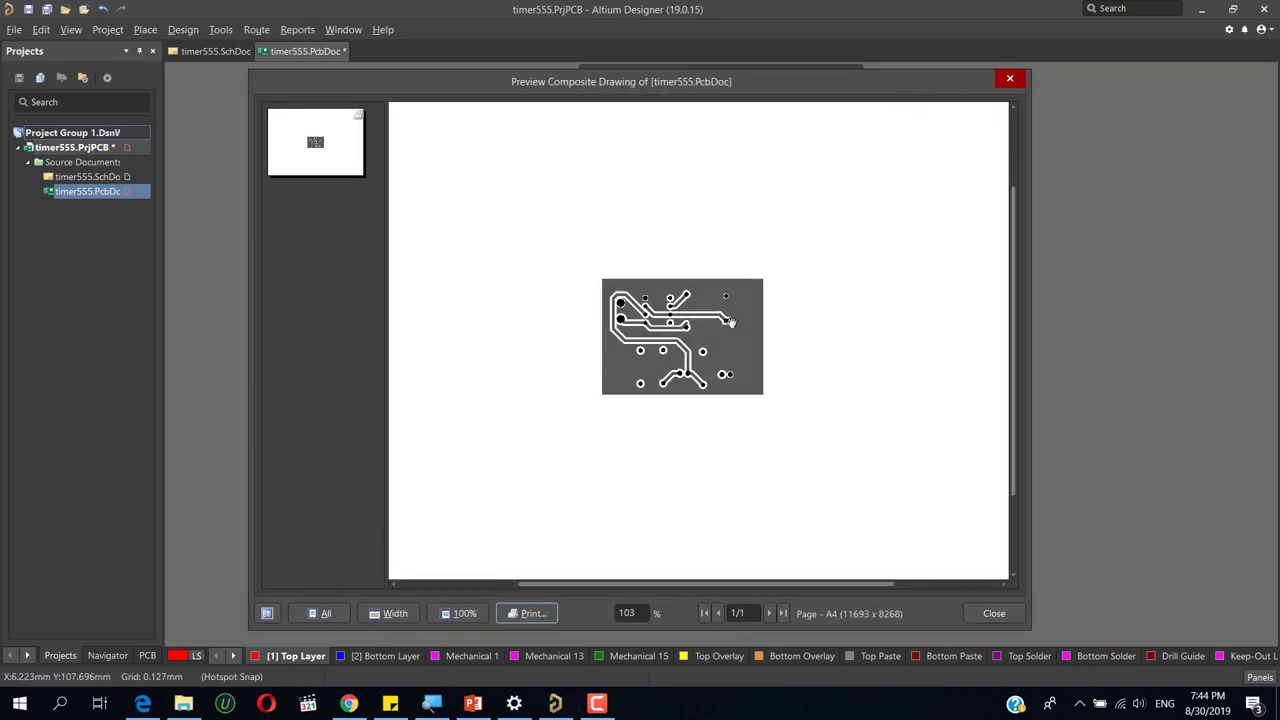
{"action": "scroll", "coordinate": [731, 322], "scroll_direction": "up", "scroll_amount": 1, "text": "ctrl"}
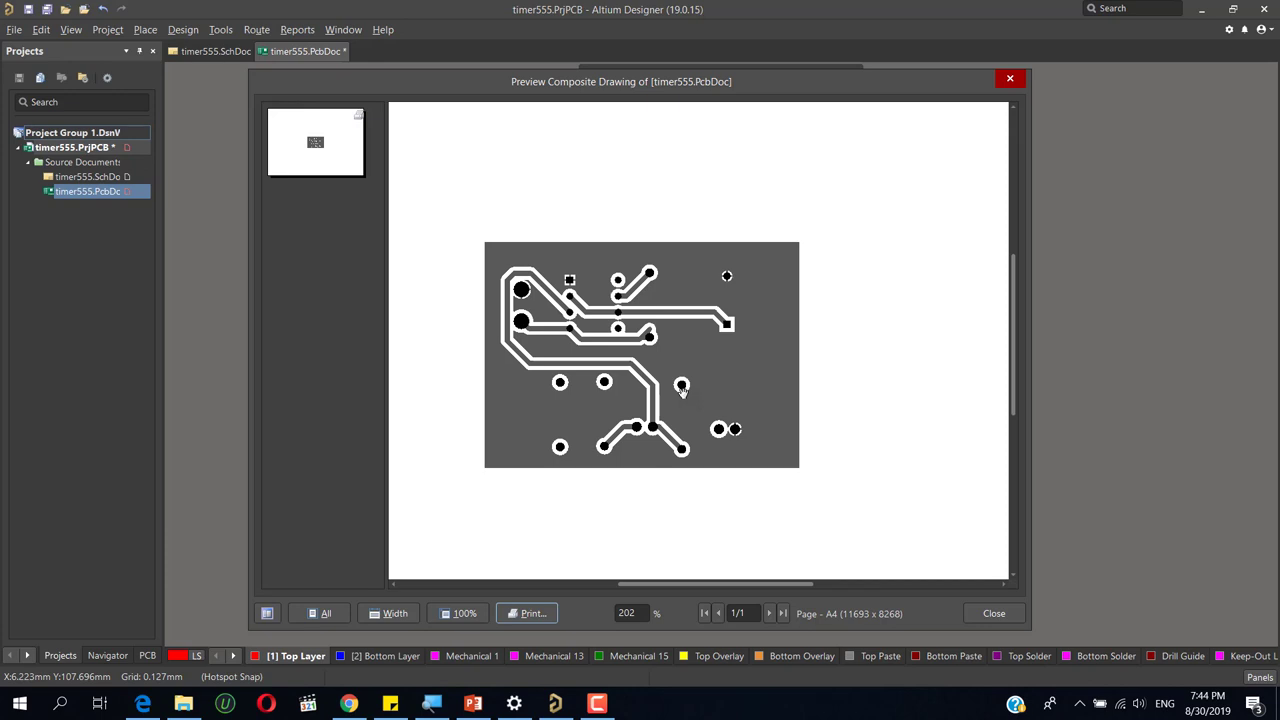
{"action": "right_click", "coordinate": [673, 329]}
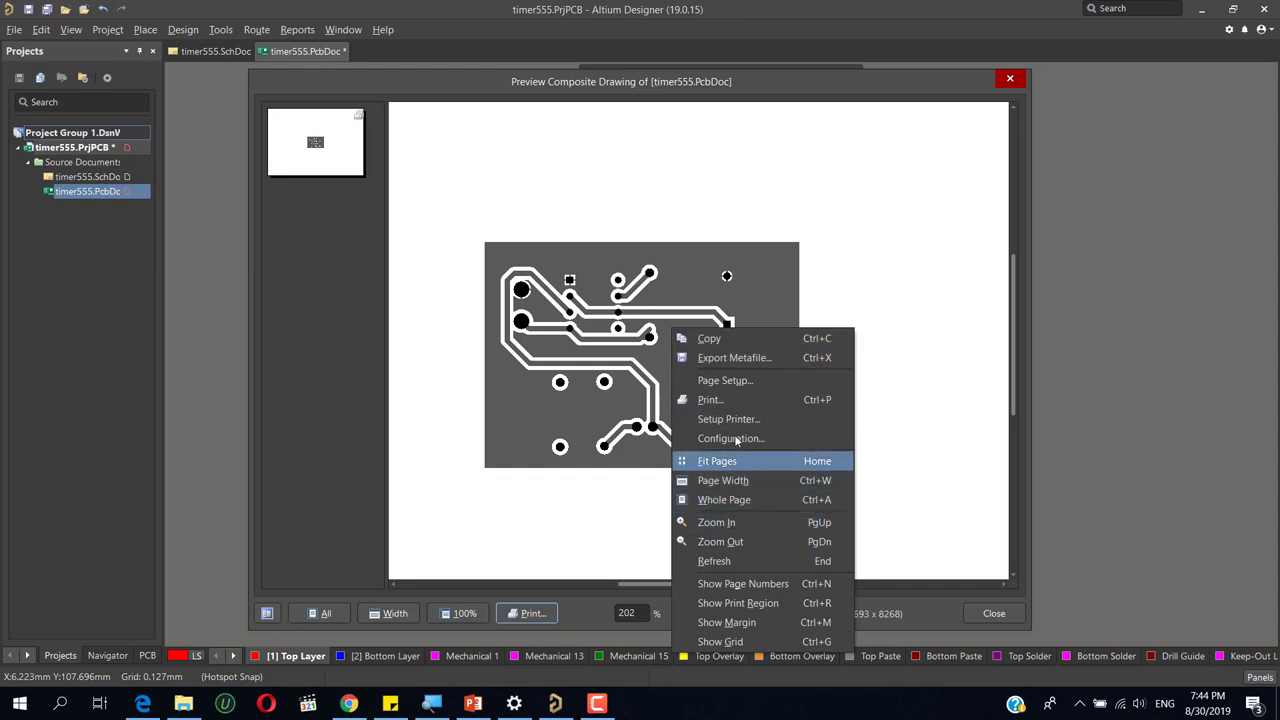
{"action": "left_click", "coordinate": [748, 384]}
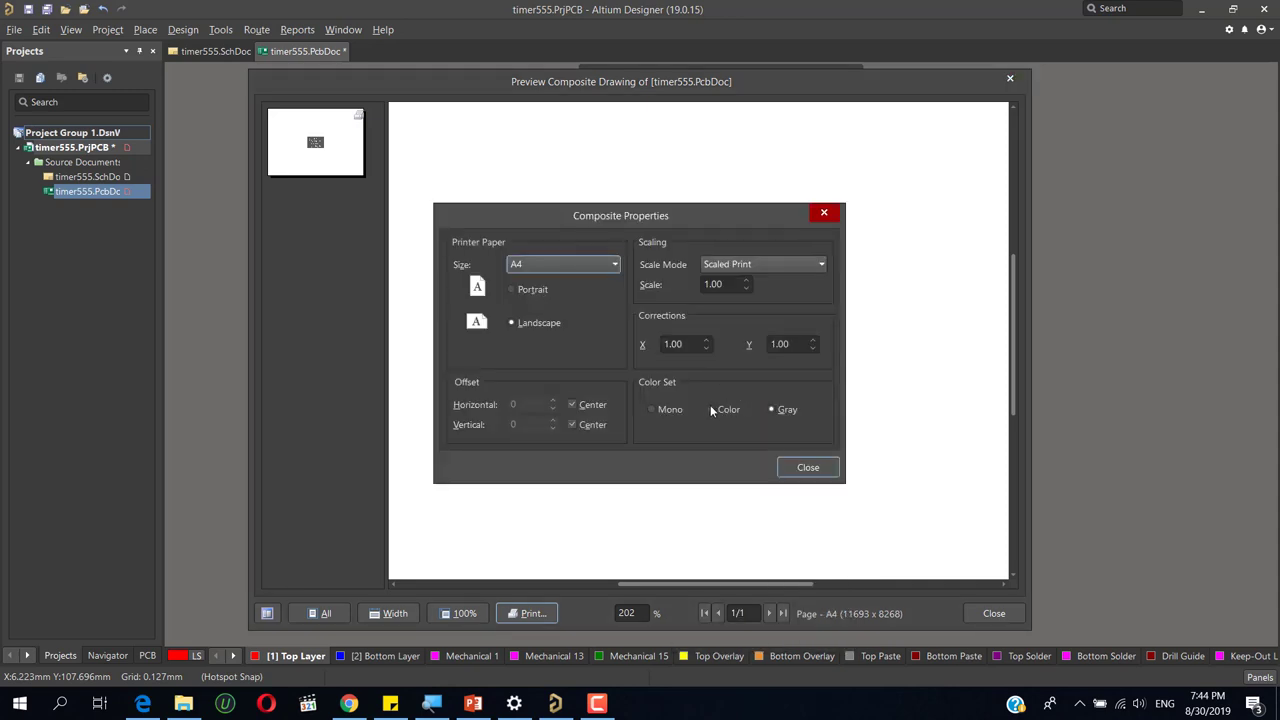
{"action": "left_click", "coordinate": [665, 409]}
{"action": "left_click", "coordinate": [817, 471]}
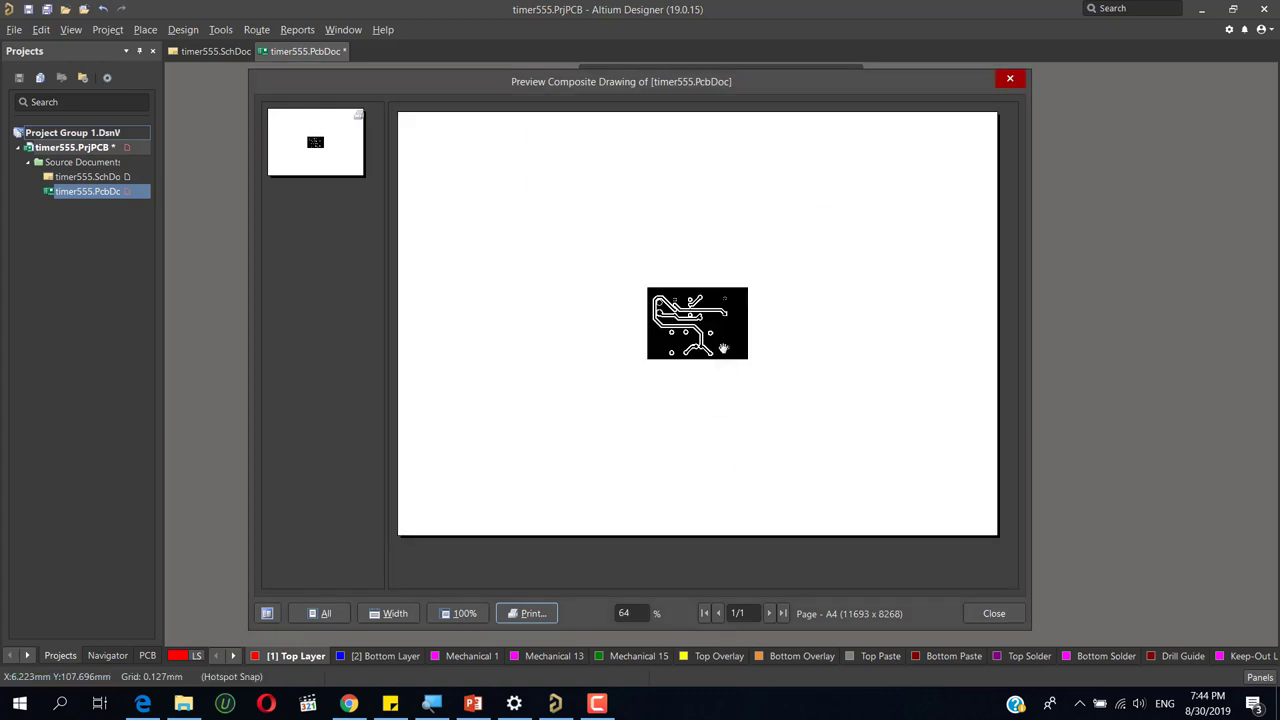
- Print the bottom layer composite with Microsoft Print to PDF and save it on the Desktop as BOTTOM
{"action": "scroll", "coordinate": [722, 350], "scroll_direction": "up", "scroll_amount": 3, "text": "ctrl"}
{"action": "scroll", "coordinate": [722, 347], "scroll_direction": "up", "scroll_amount": 1, "text": "ctrl"}
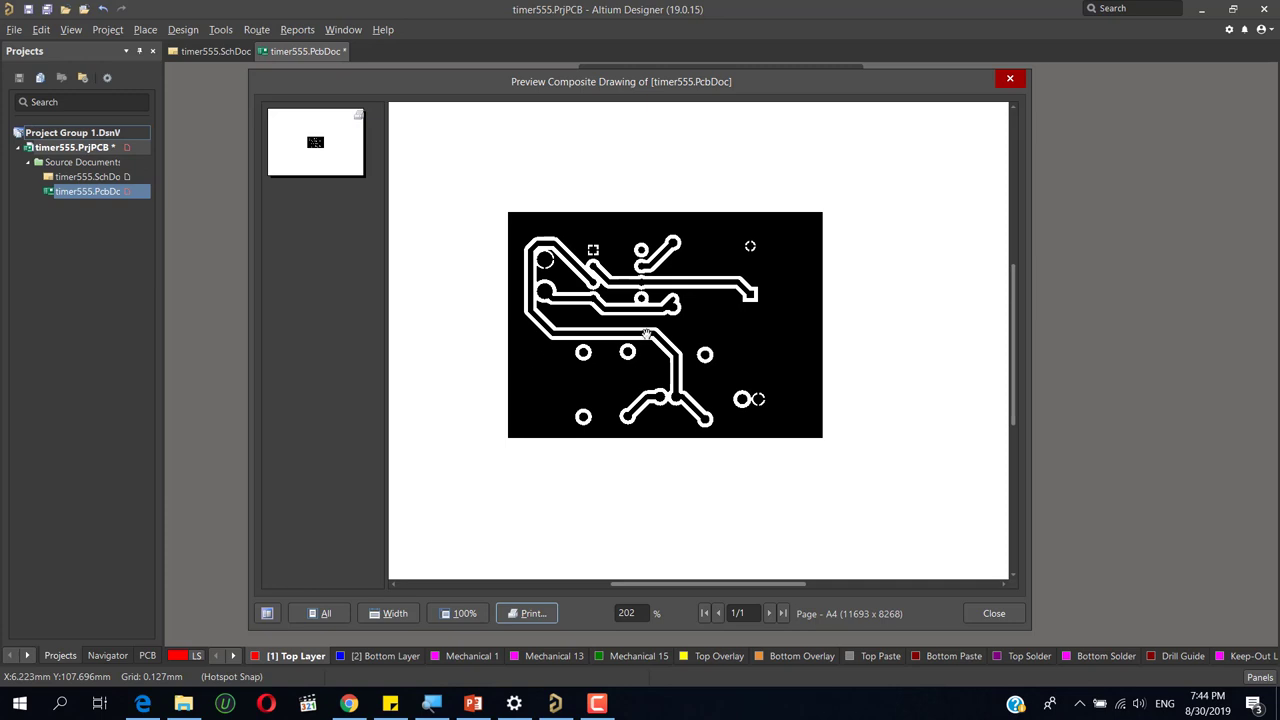
{"action": "left_click", "coordinate": [524, 617]}
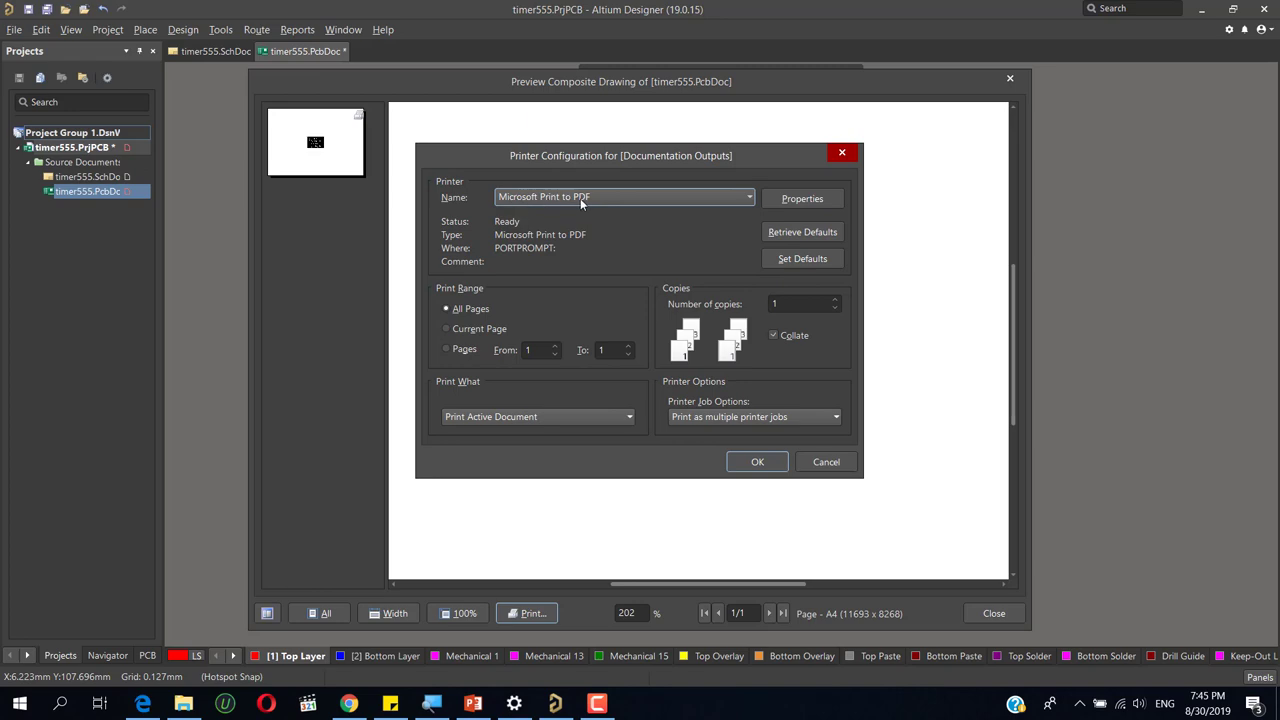
{"action": "left_click", "coordinate": [762, 463]}
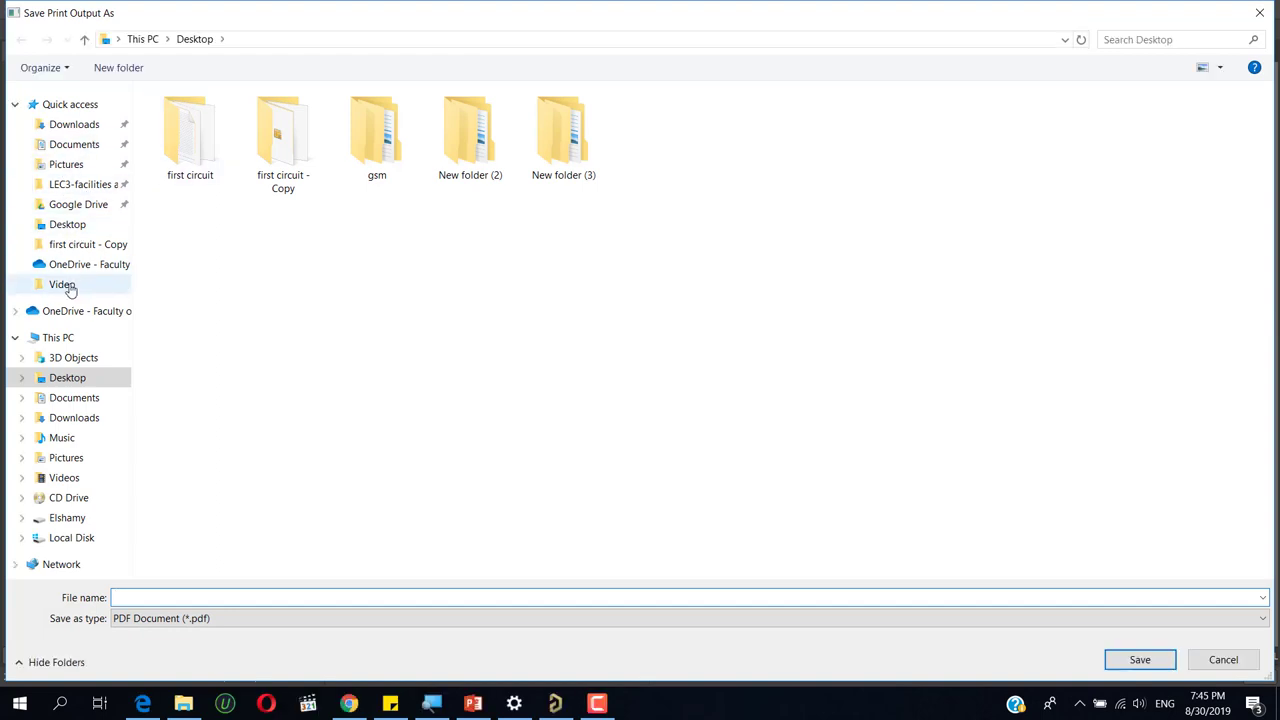
{"action": "left_click", "coordinate": [88, 230]}
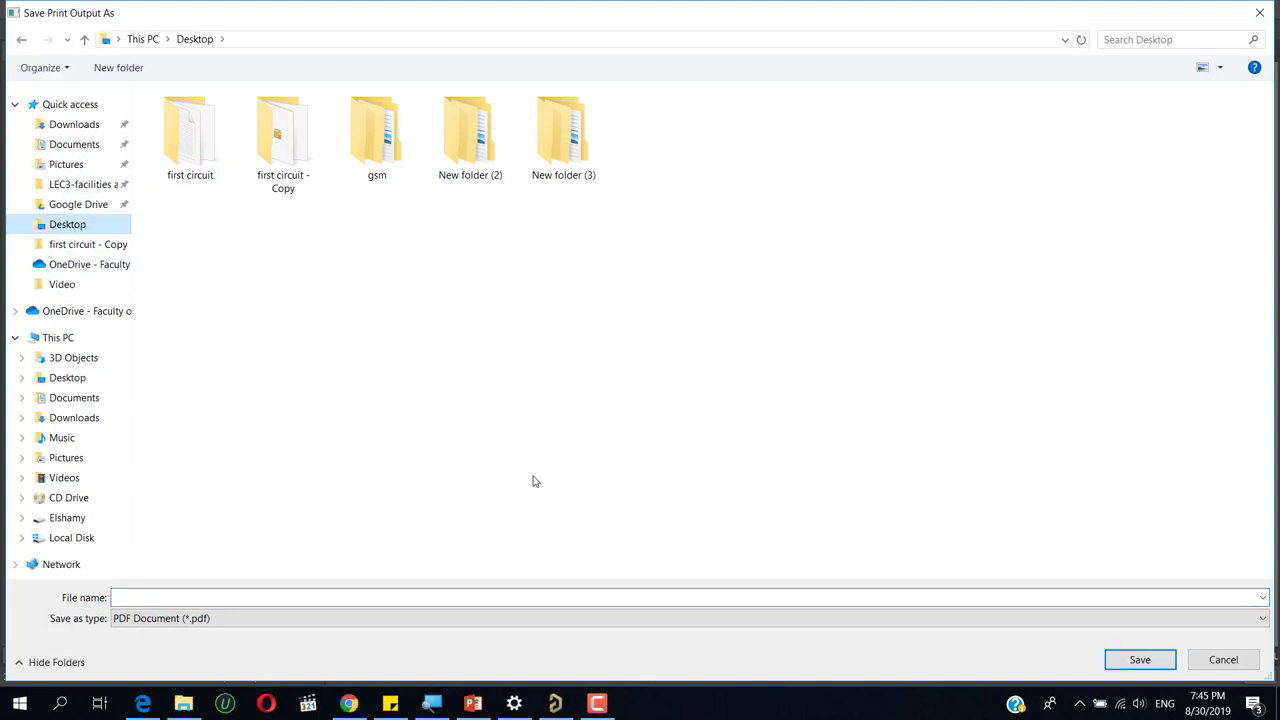
{"action": "left_click", "coordinate": [1138, 661]}
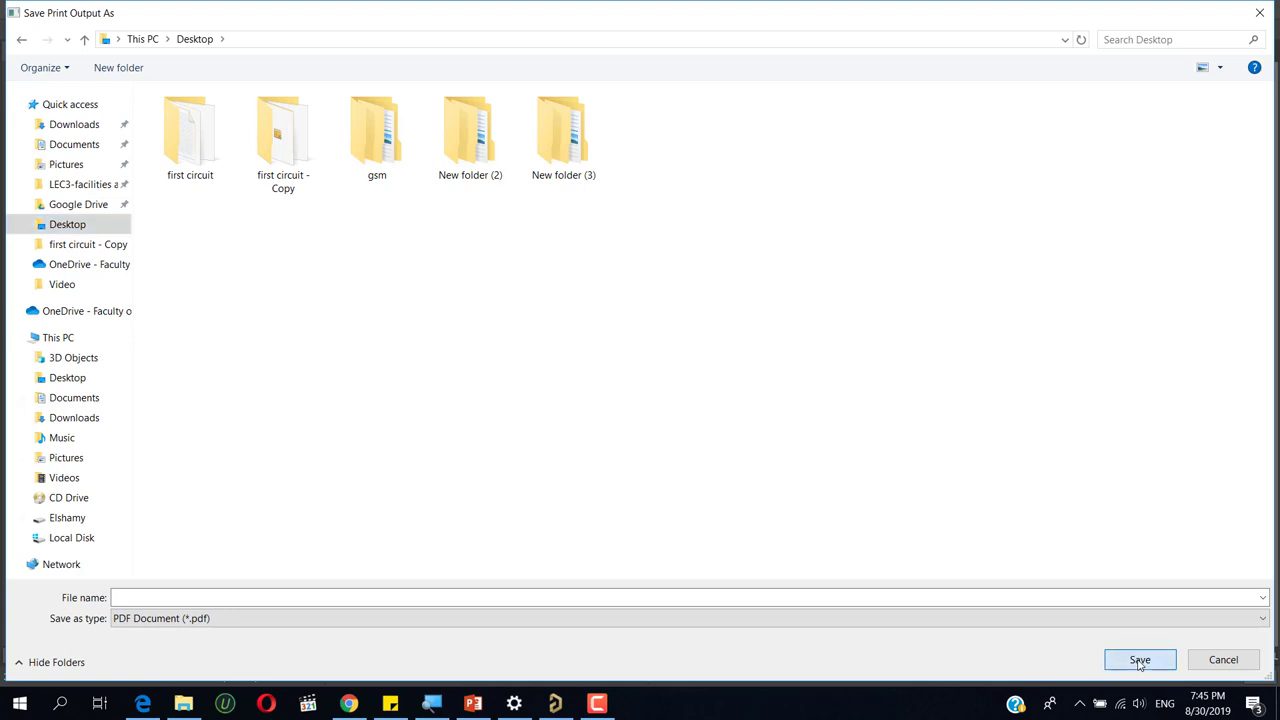
{"action": "left_click", "coordinate": [696, 596]}
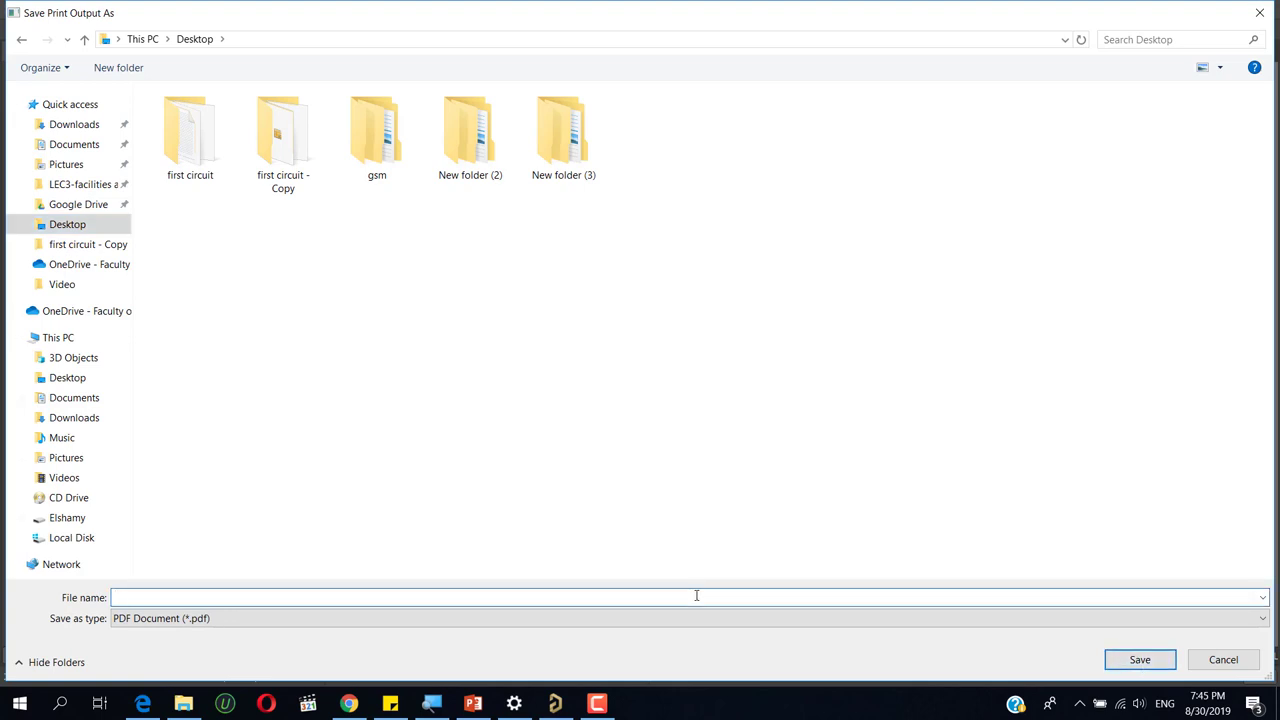
{"action": "type", "text": "BOTTOM"}
{"action": "left_click", "coordinate": [1139, 659]}
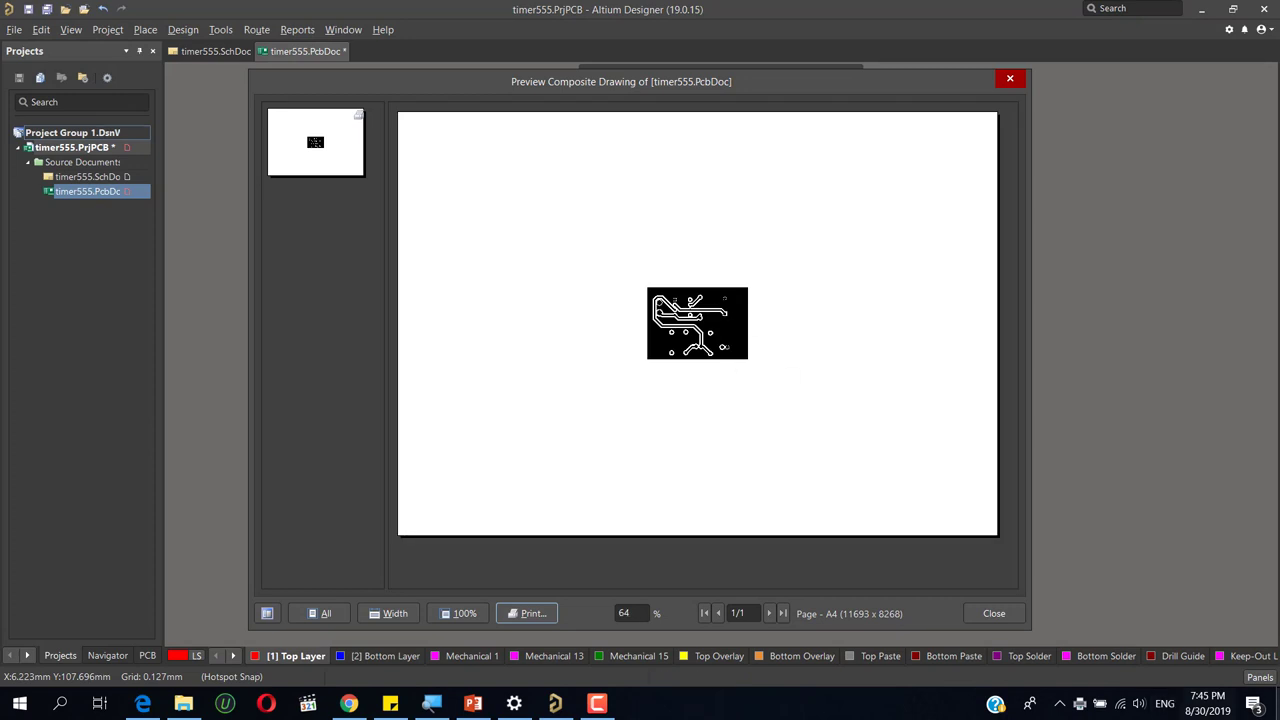
- Open BOTTOM.pdf from the desktop in Foxit Reader, examine the printed board closely, and return to the Altium Designer print preview
{"action": "key", "text": "super+d"}
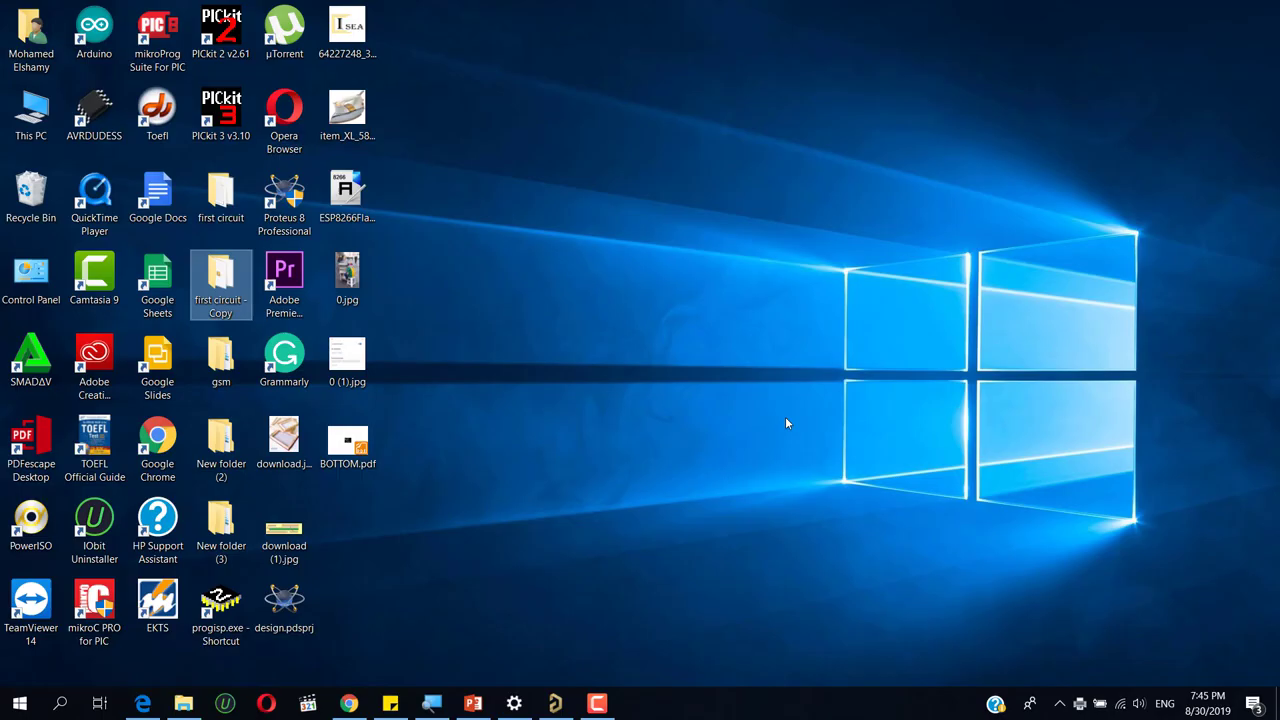
{"action": "left_click", "coordinate": [350, 448]}
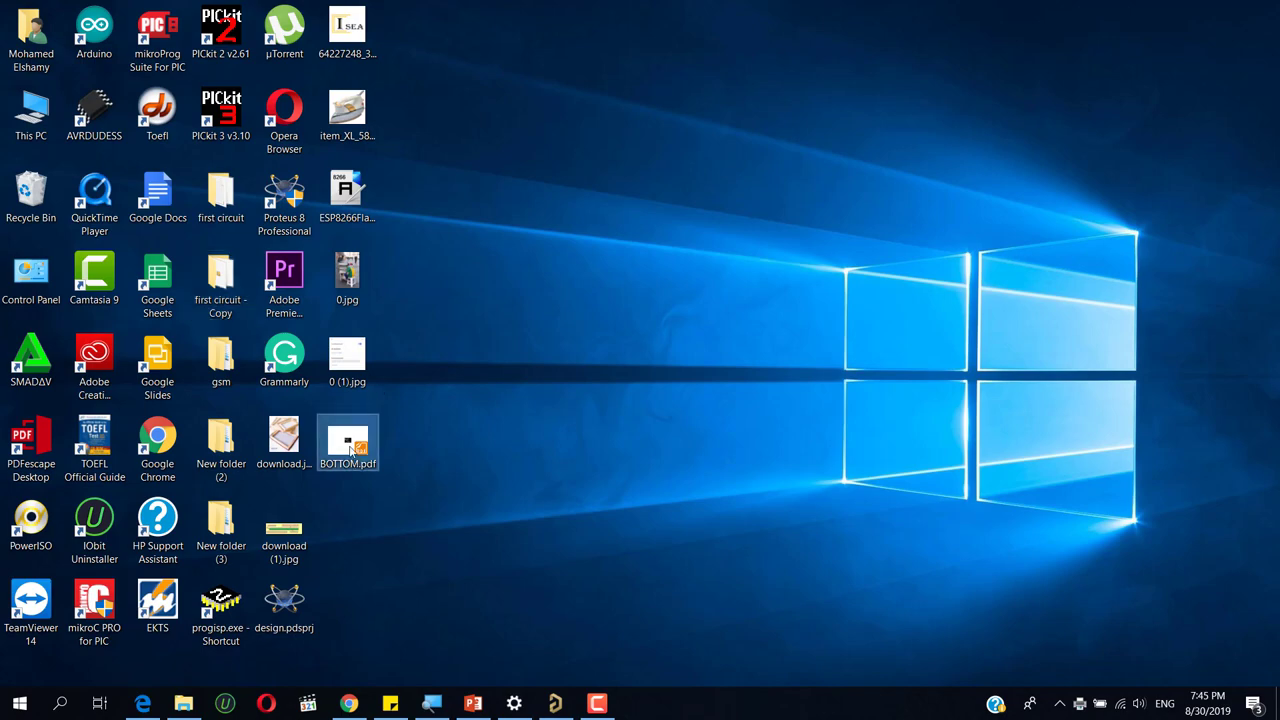
{"action": "double_click", "coordinate": [349, 447]}
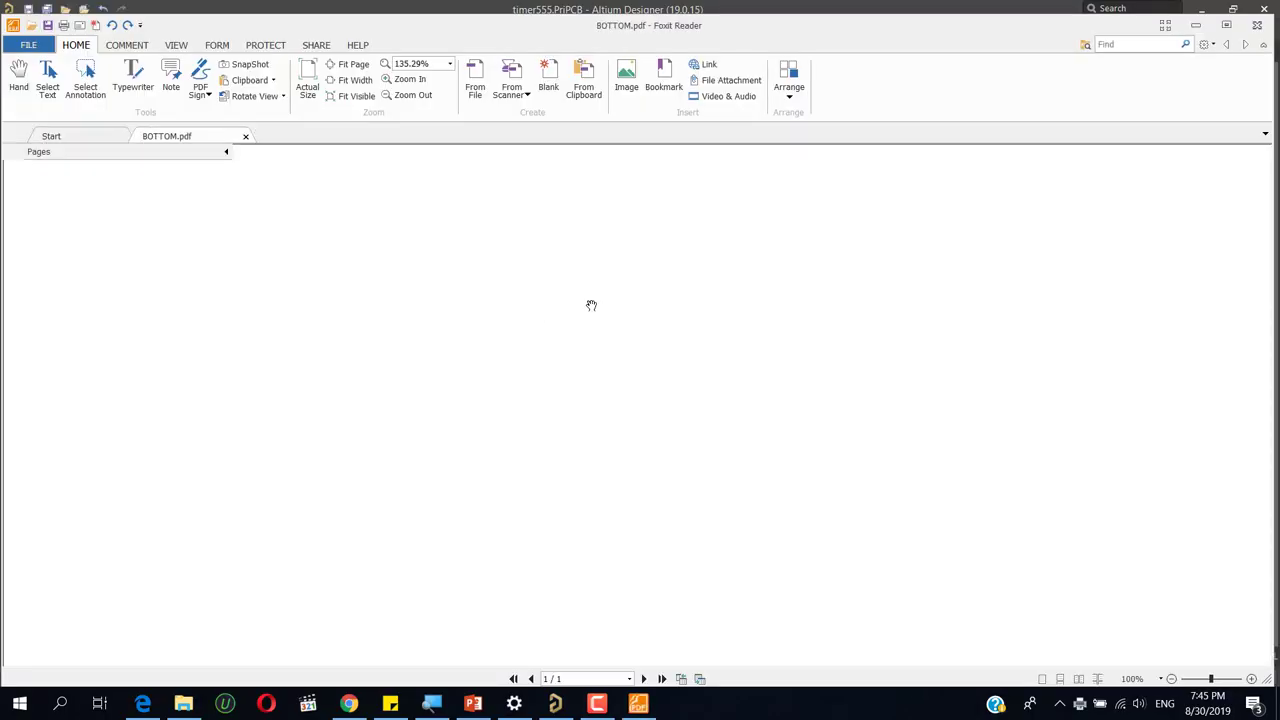
{"action": "scroll", "coordinate": [691, 423], "scroll_direction": "down", "scroll_amount": 3}
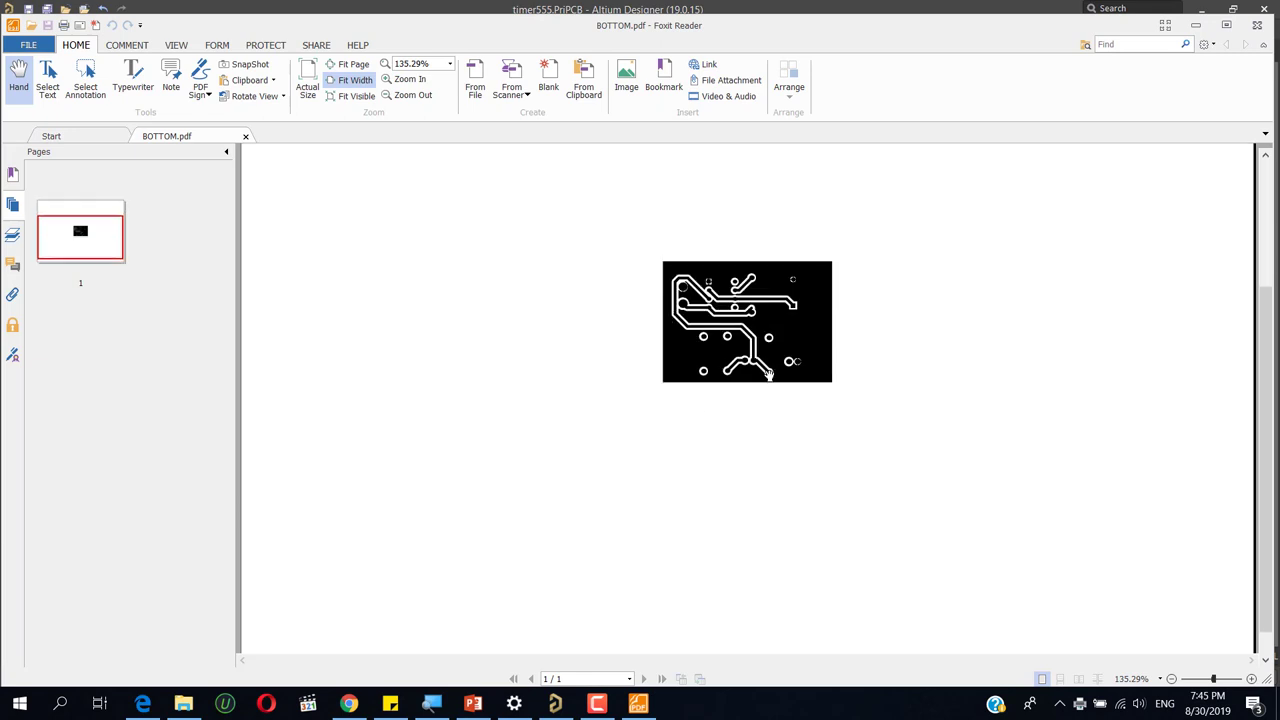
{"action": "scroll", "coordinate": [792, 297], "scroll_direction": "up", "scroll_amount": 4, "text": "ctrl"}
{"action": "scroll", "coordinate": [793, 296], "scroll_direction": "down", "scroll_amount": 4, "text": "ctrl"}
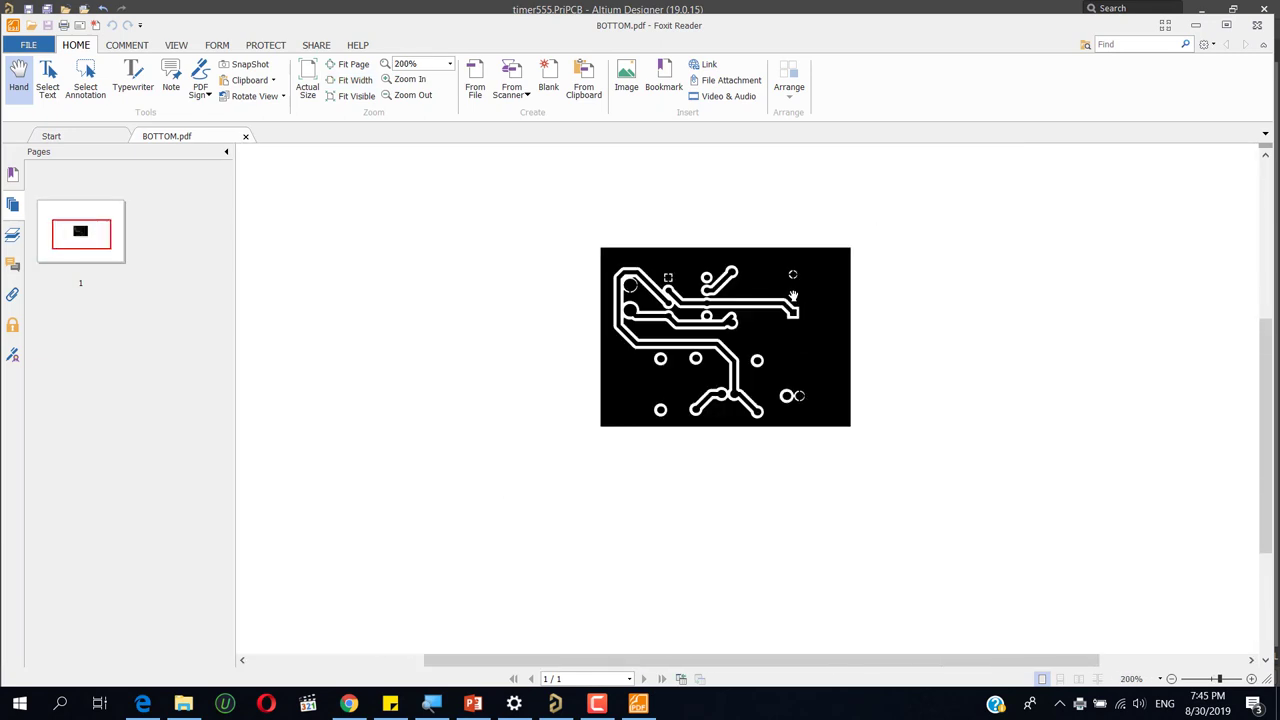
{"action": "scroll", "coordinate": [793, 296], "scroll_direction": "up", "scroll_amount": 1, "text": "ctrl"}
{"action": "scroll", "coordinate": [793, 296], "scroll_direction": "up", "scroll_amount": 1, "text": "ctrl"}
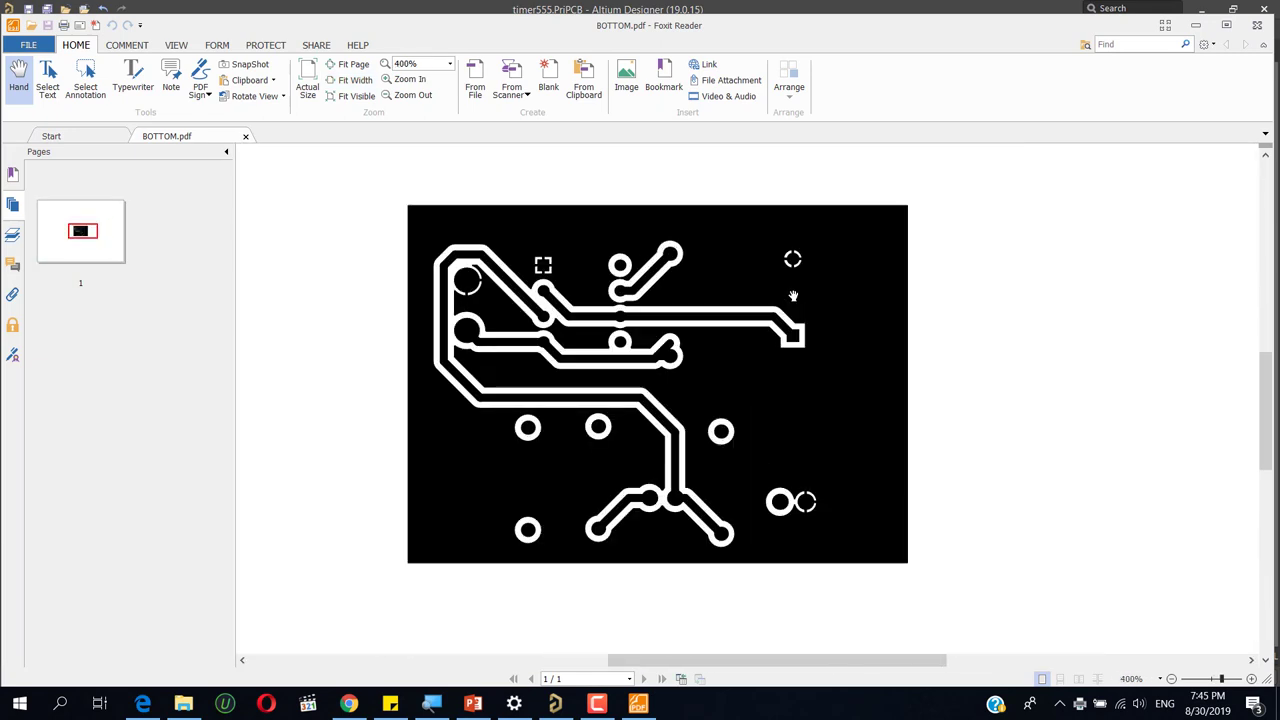
{"action": "left_click", "coordinate": [1200, 29]}
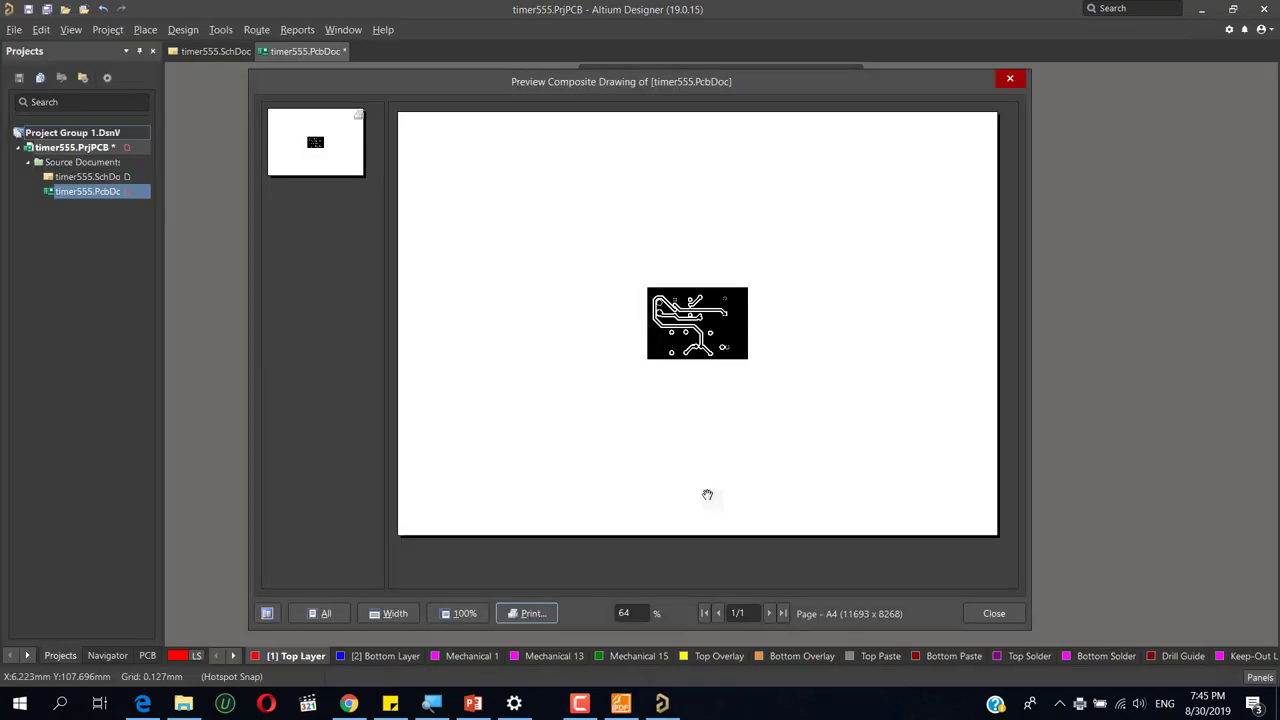
- Open the printout layer configuration and delete the Bottom Layer from the Multilayer Composite Print
{"action": "right_click", "coordinate": [700, 243]}
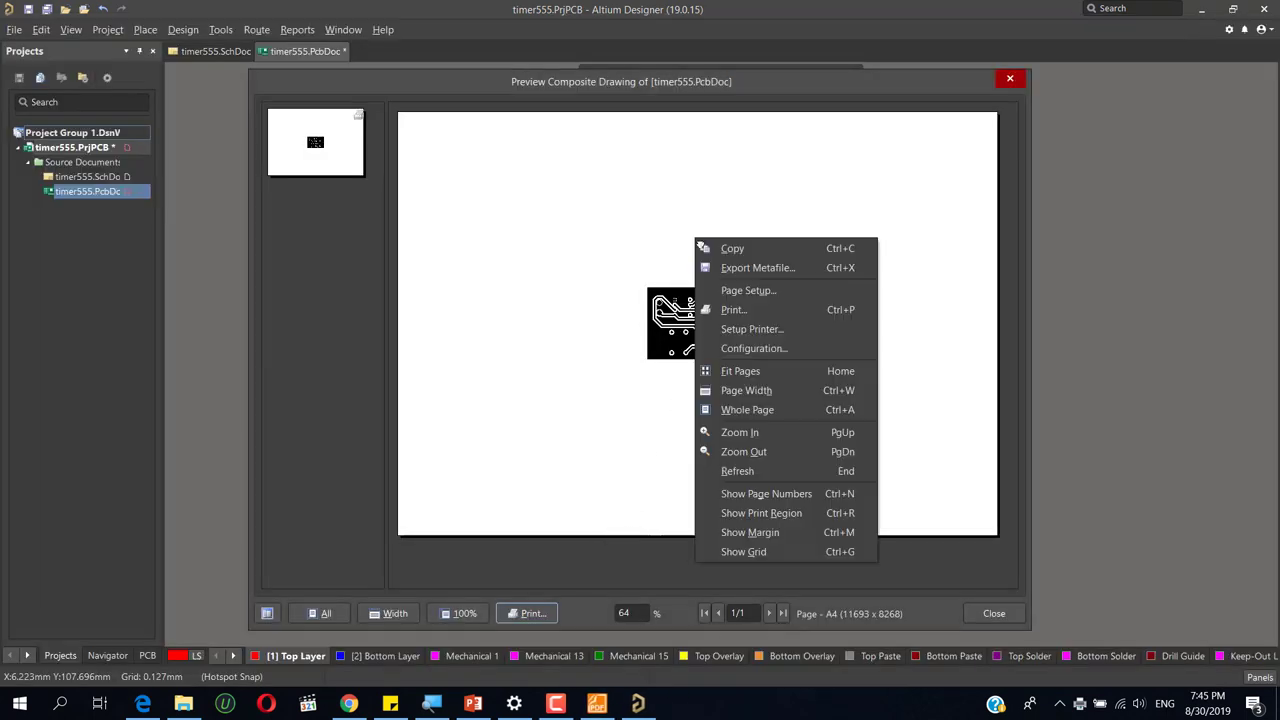
{"action": "left_click", "coordinate": [775, 358]}
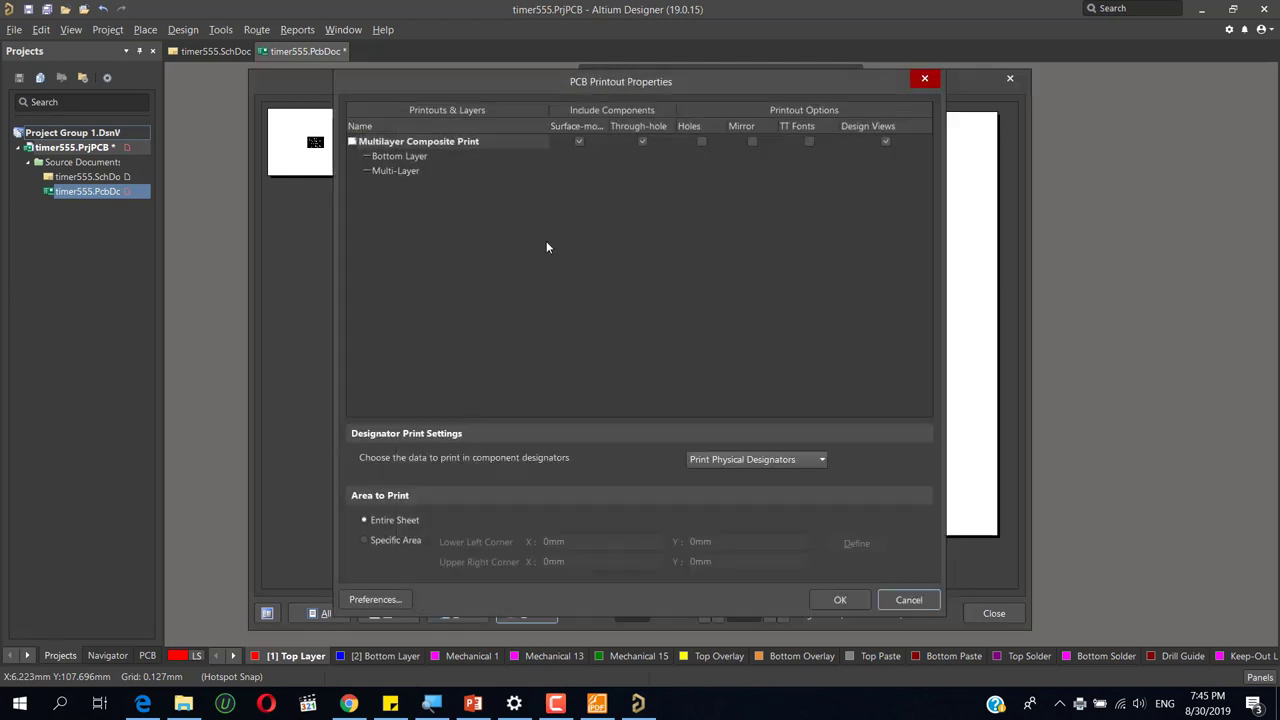
{"action": "left_click", "coordinate": [410, 157]}
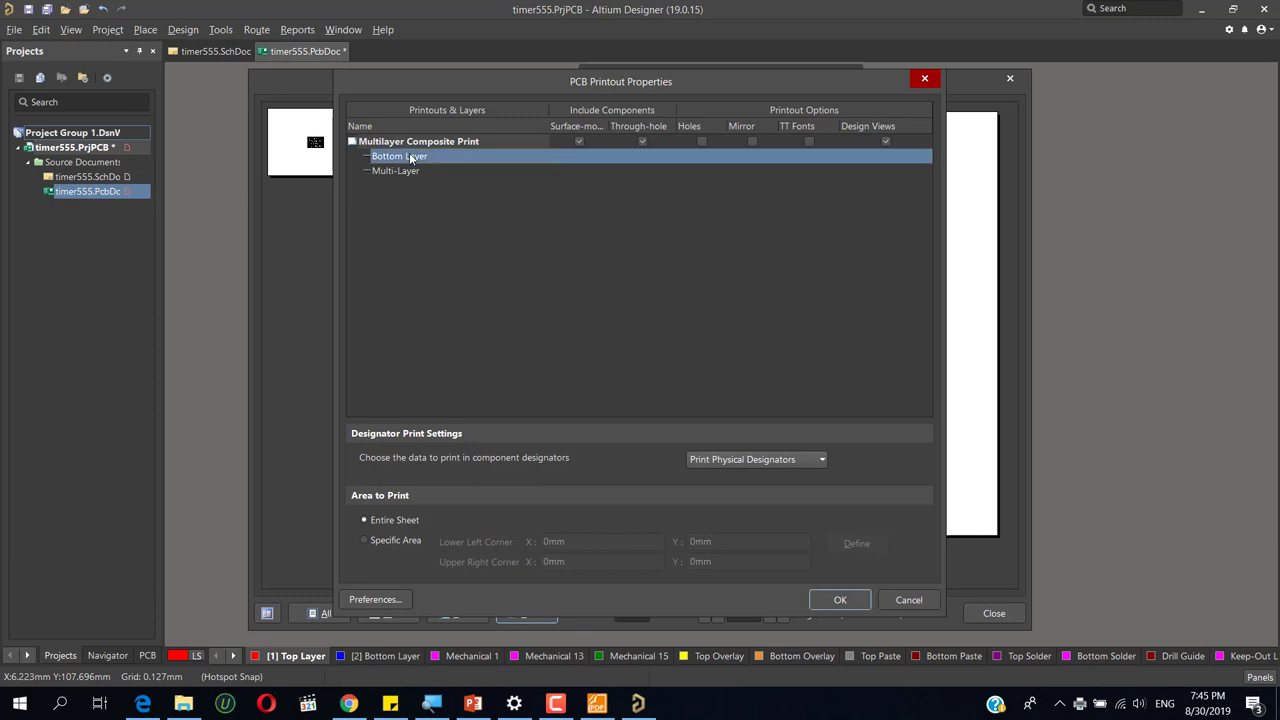
{"action": "right_click", "coordinate": [410, 157]}
{"action": "left_click", "coordinate": [460, 449]}
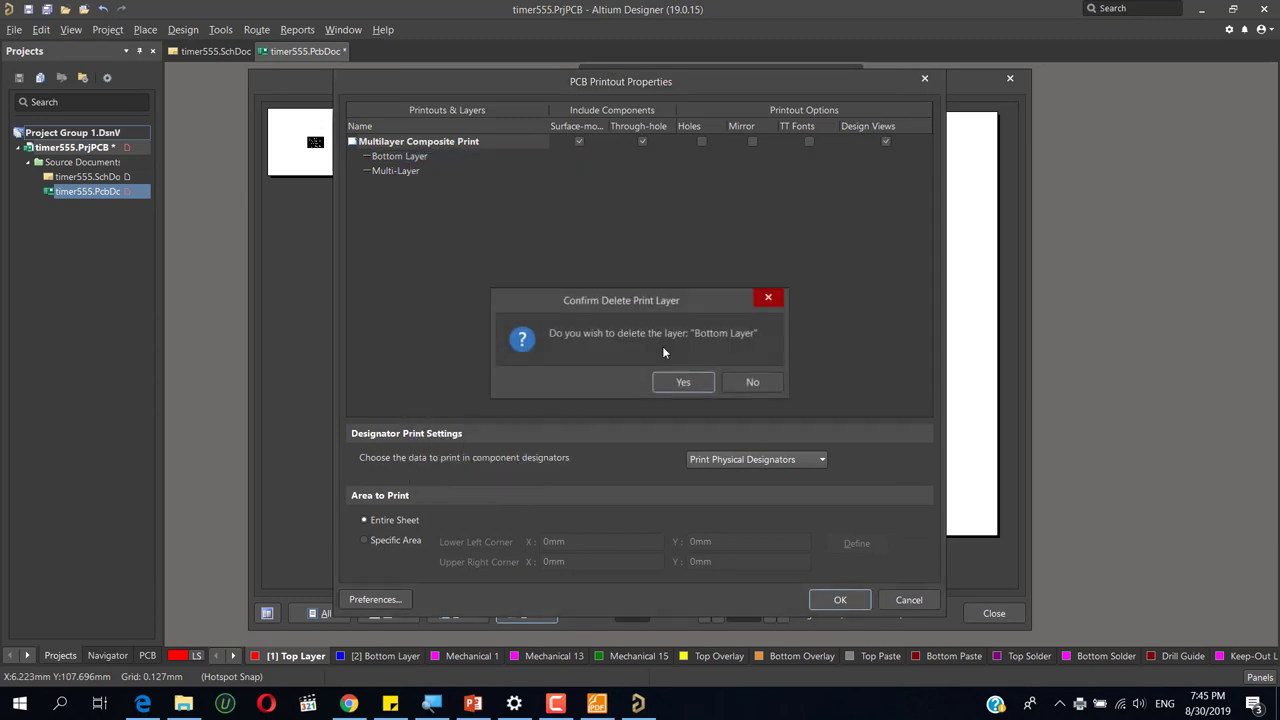
{"action": "left_click", "coordinate": [683, 382]}
- Insert the Top Layer into the Multilayer Composite Print with its default display settings
{"action": "right_click", "coordinate": [448, 224]}
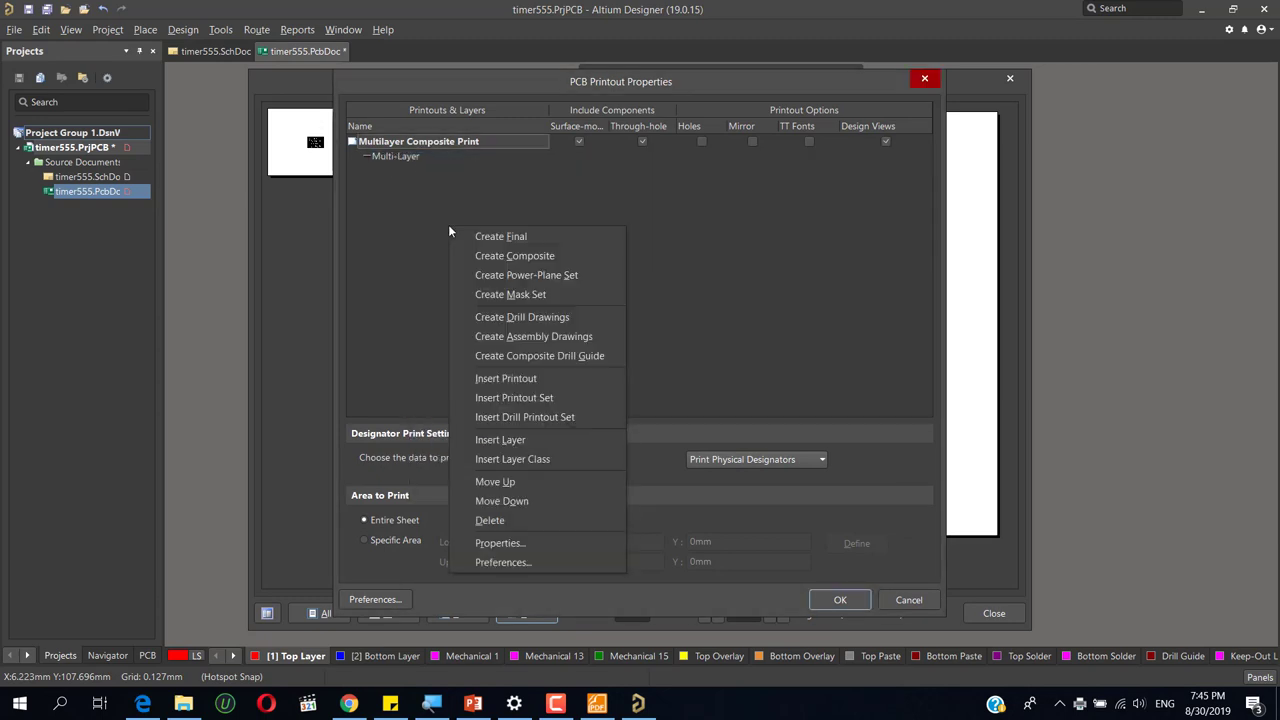
{"action": "left_click", "coordinate": [527, 445]}
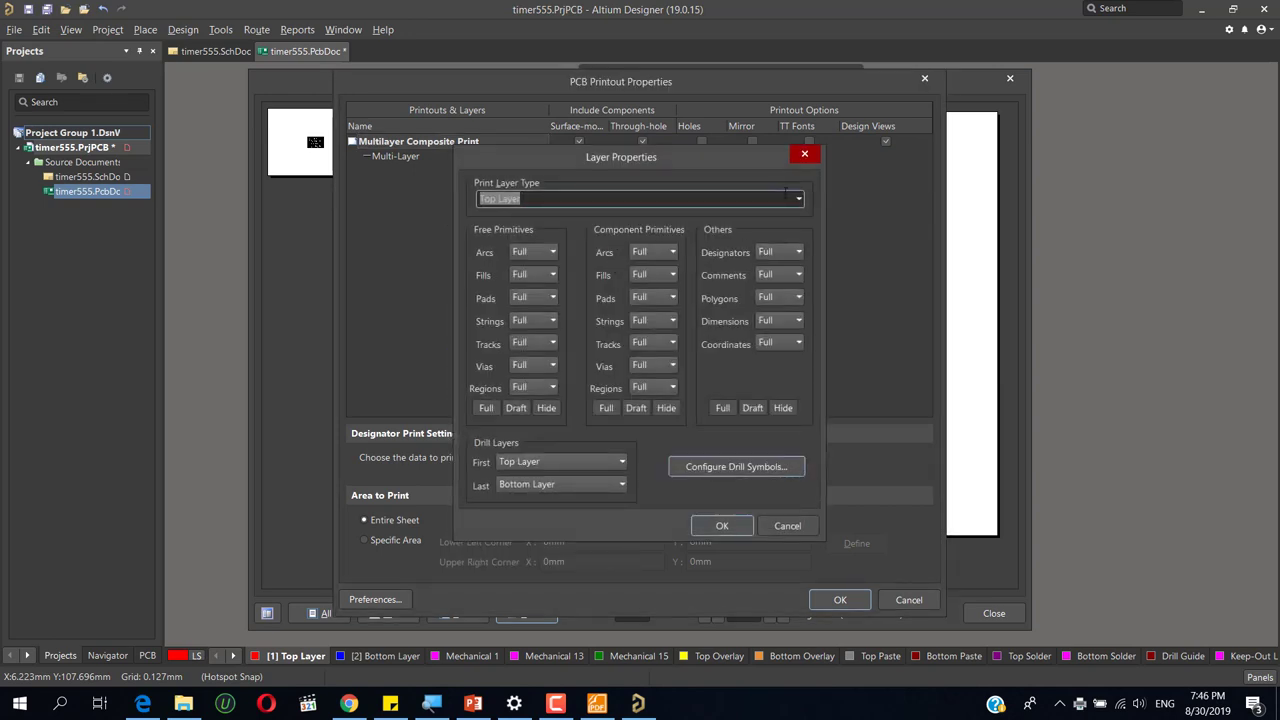
{"action": "left_click", "coordinate": [738, 526]}
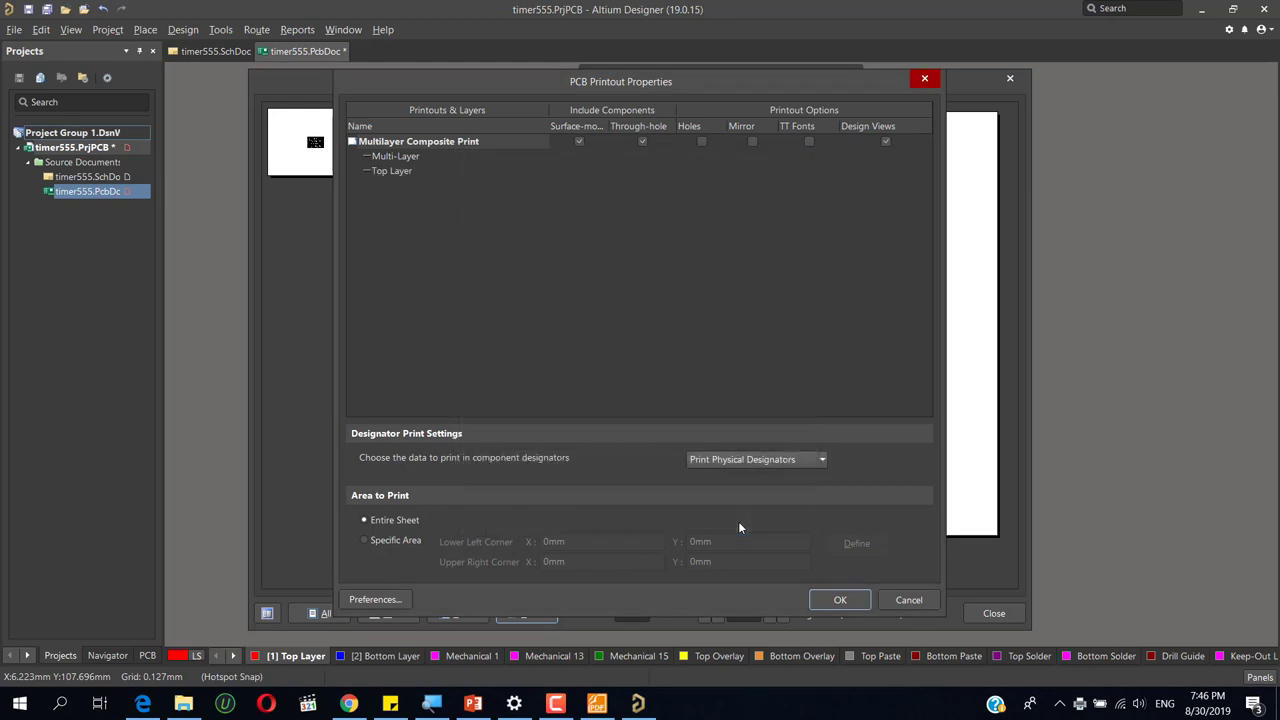
- Move the Top Layer above the Multi-Layer in the printout and apply the configuration
{"action": "left_click", "coordinate": [395, 171]}
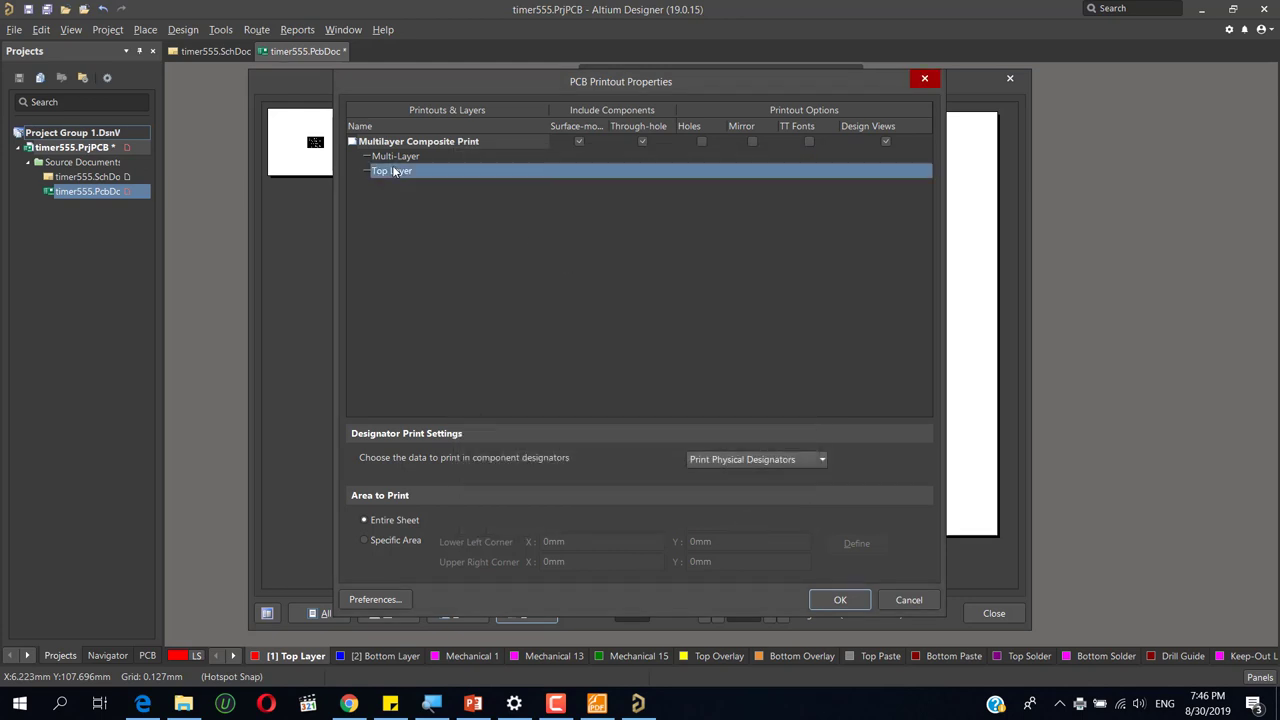
{"action": "right_click", "coordinate": [395, 171]}
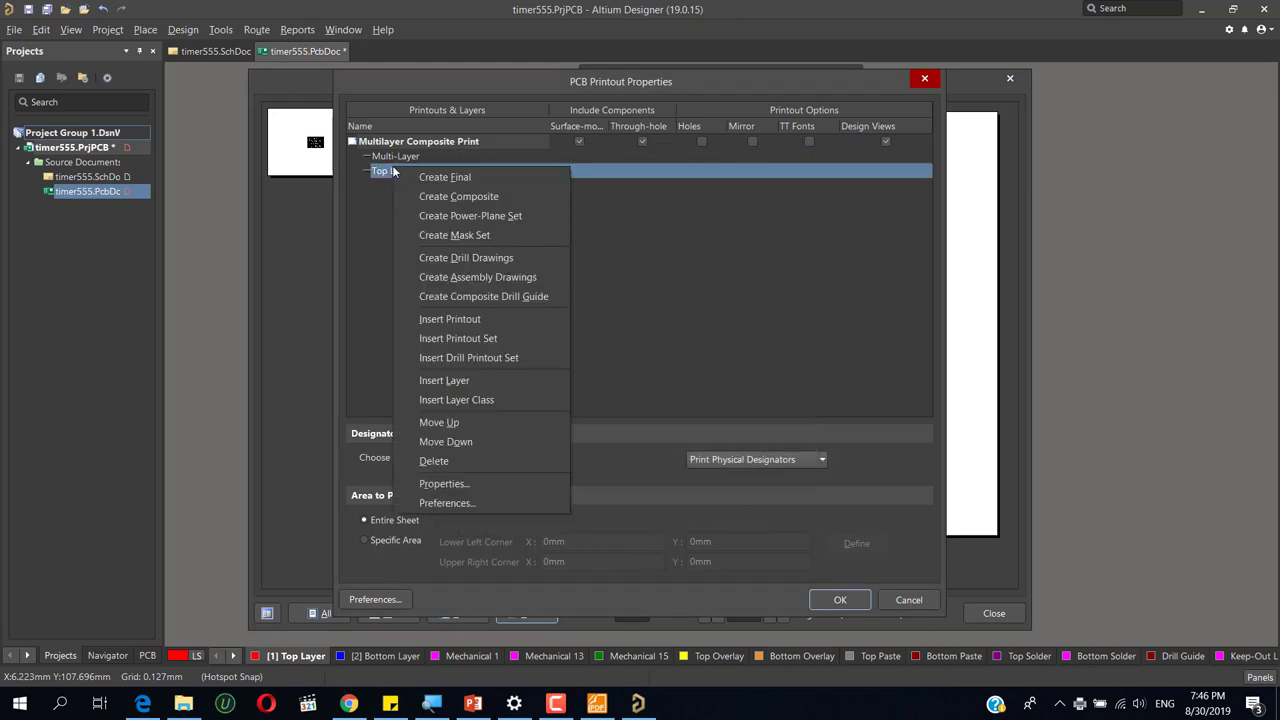
{"action": "left_click", "coordinate": [457, 419]}
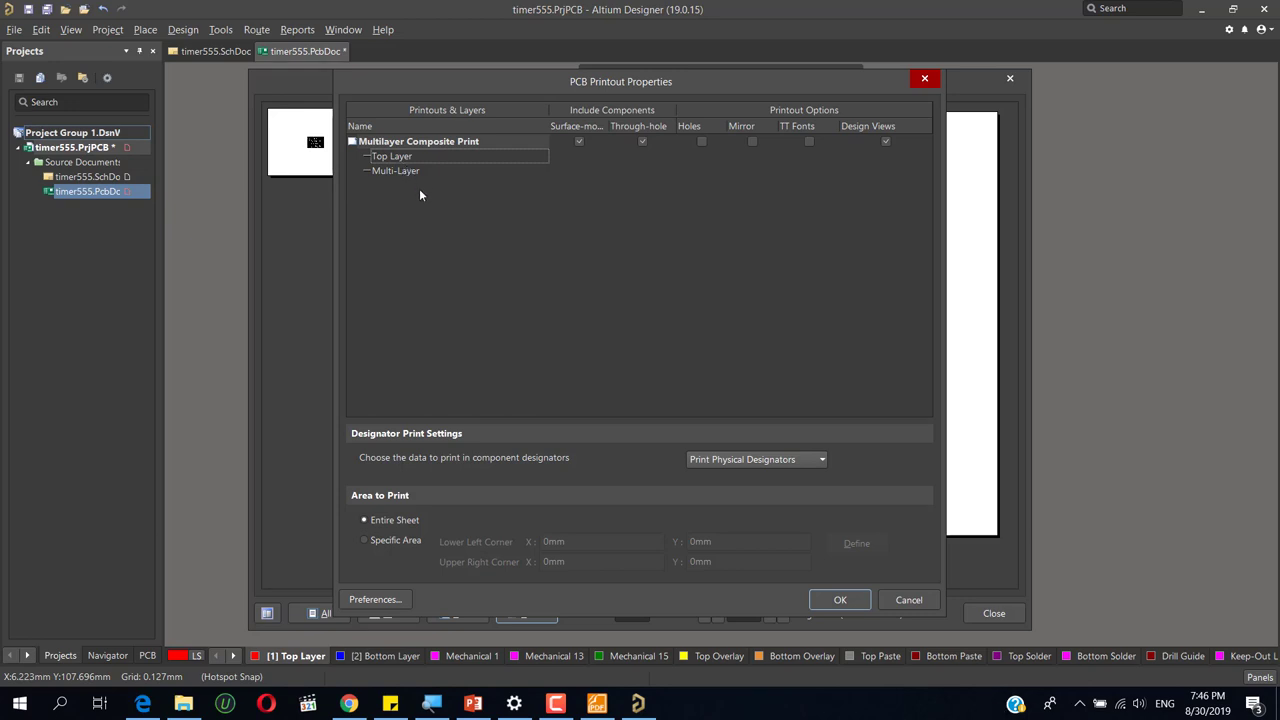
{"action": "left_click", "coordinate": [840, 603]}
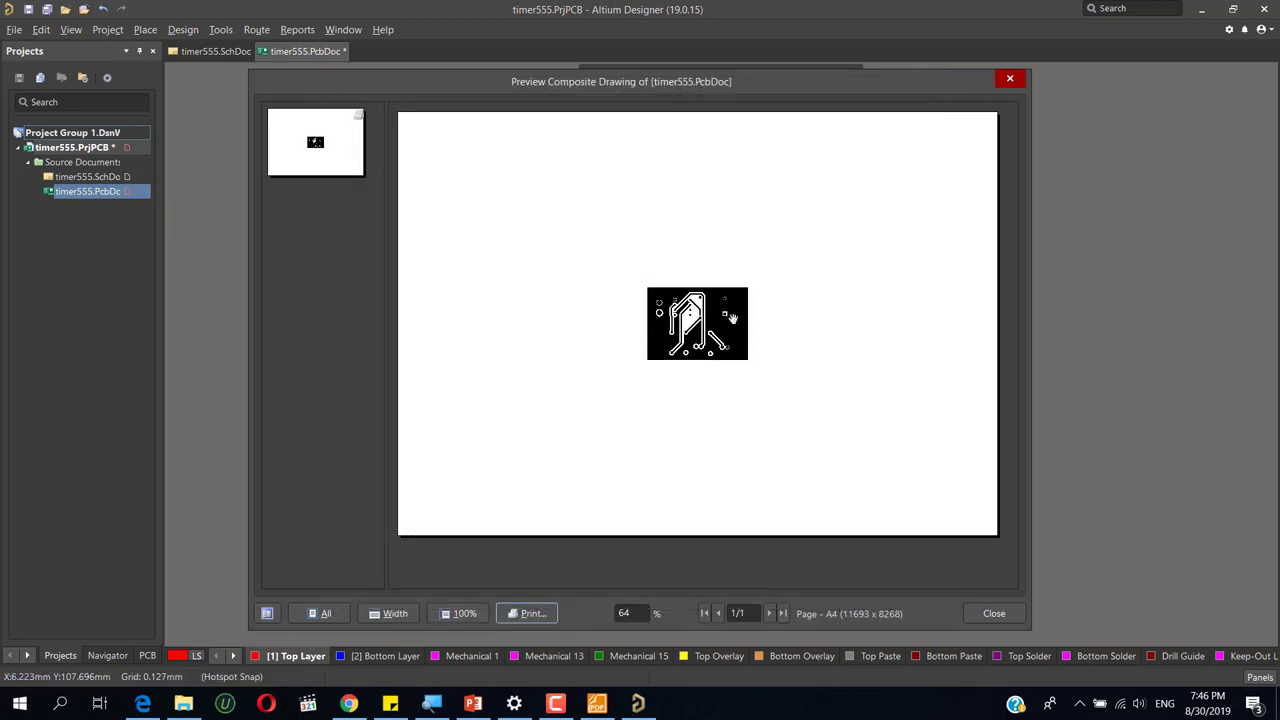
- Inspect the Top Layer print preview and turn on the Mirror option for the Multilayer Composite Print
{"action": "scroll", "coordinate": [732, 320], "scroll_direction": "up", "scroll_amount": 2}
{"action": "scroll", "coordinate": [732, 320], "scroll_direction": "up", "scroll_amount": 3}
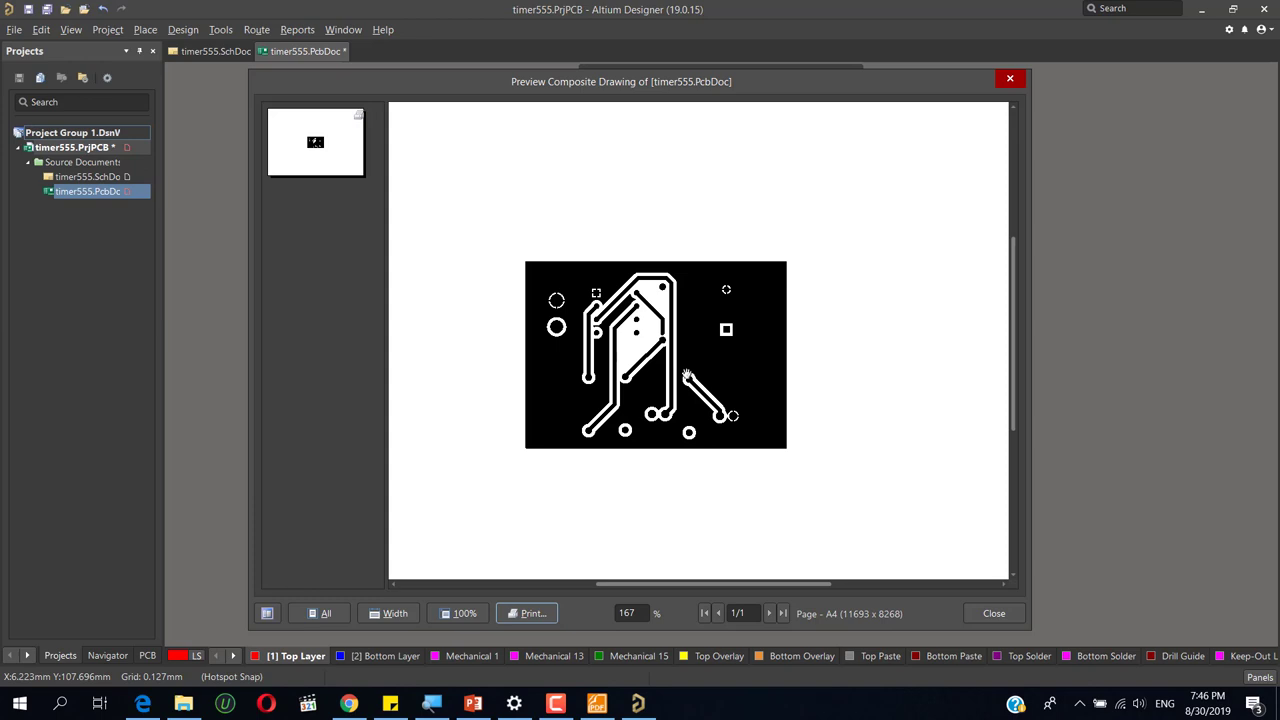
{"action": "scroll", "coordinate": [687, 376], "scroll_direction": "down", "scroll_amount": 2}
{"action": "scroll", "coordinate": [687, 376], "scroll_direction": "up", "scroll_amount": 2}
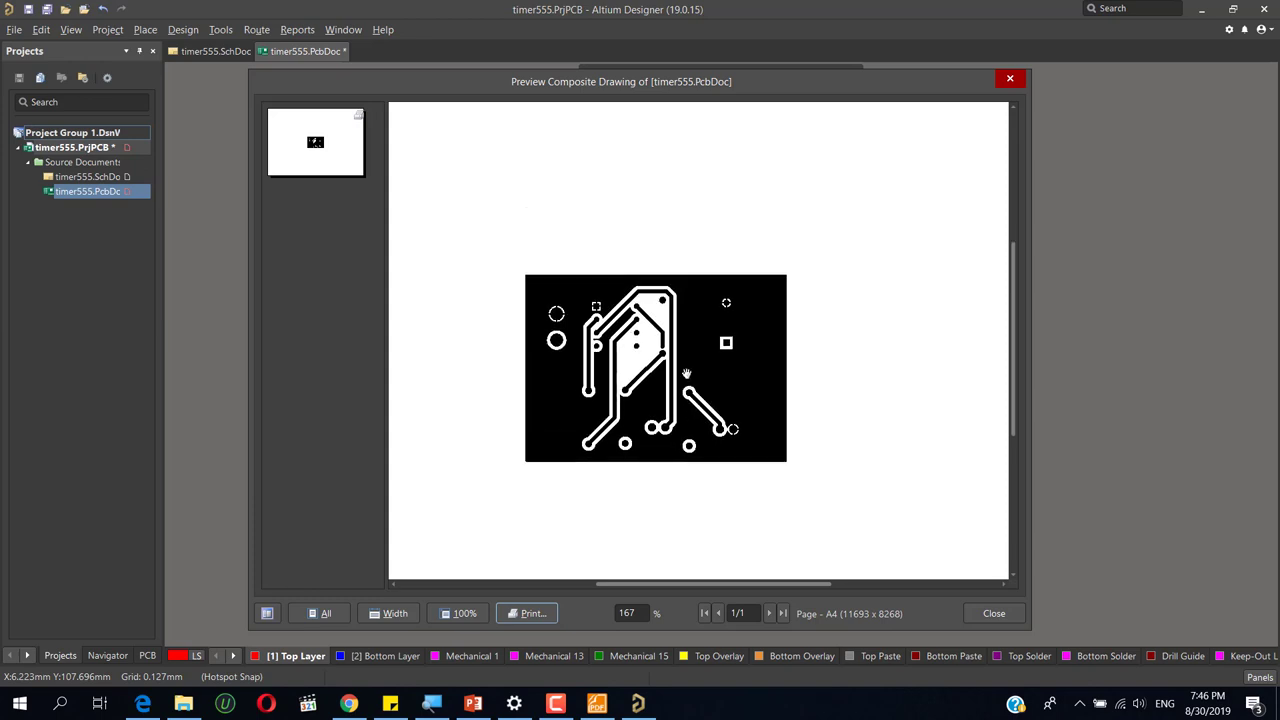
{"action": "scroll", "coordinate": [687, 376], "scroll_direction": "down", "scroll_amount": 2}
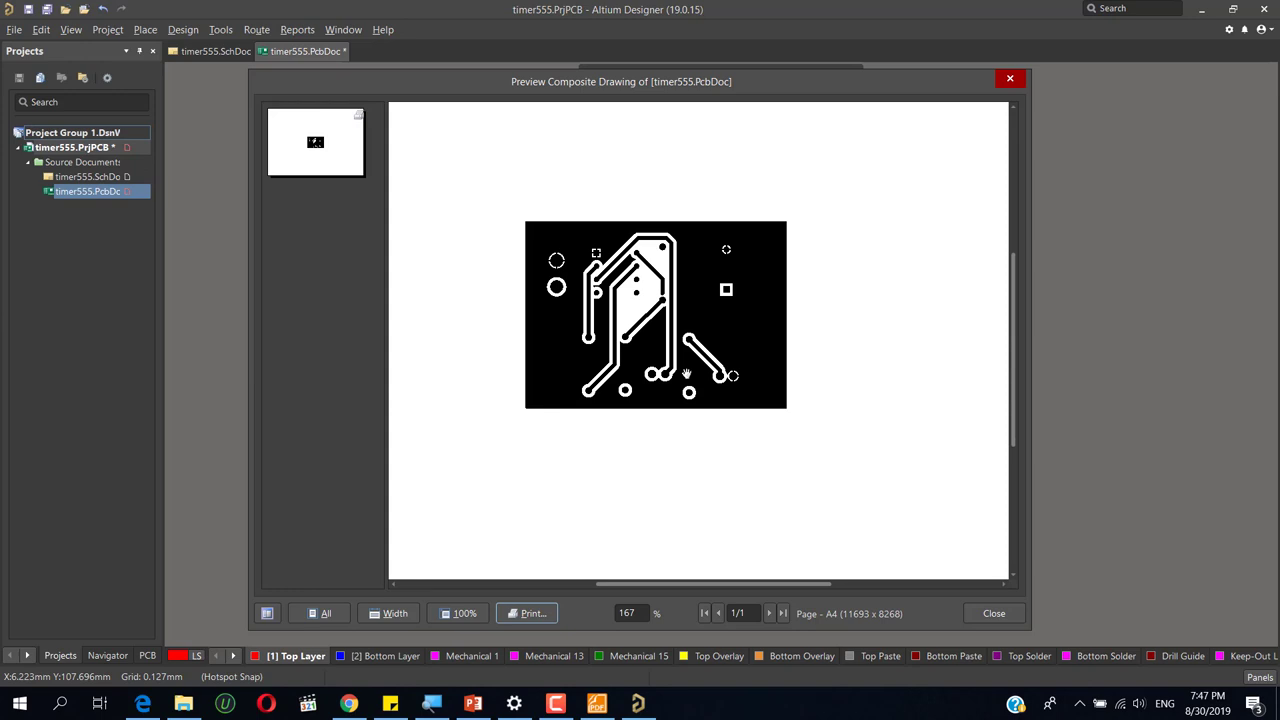
{"action": "right_click", "coordinate": [692, 258]}
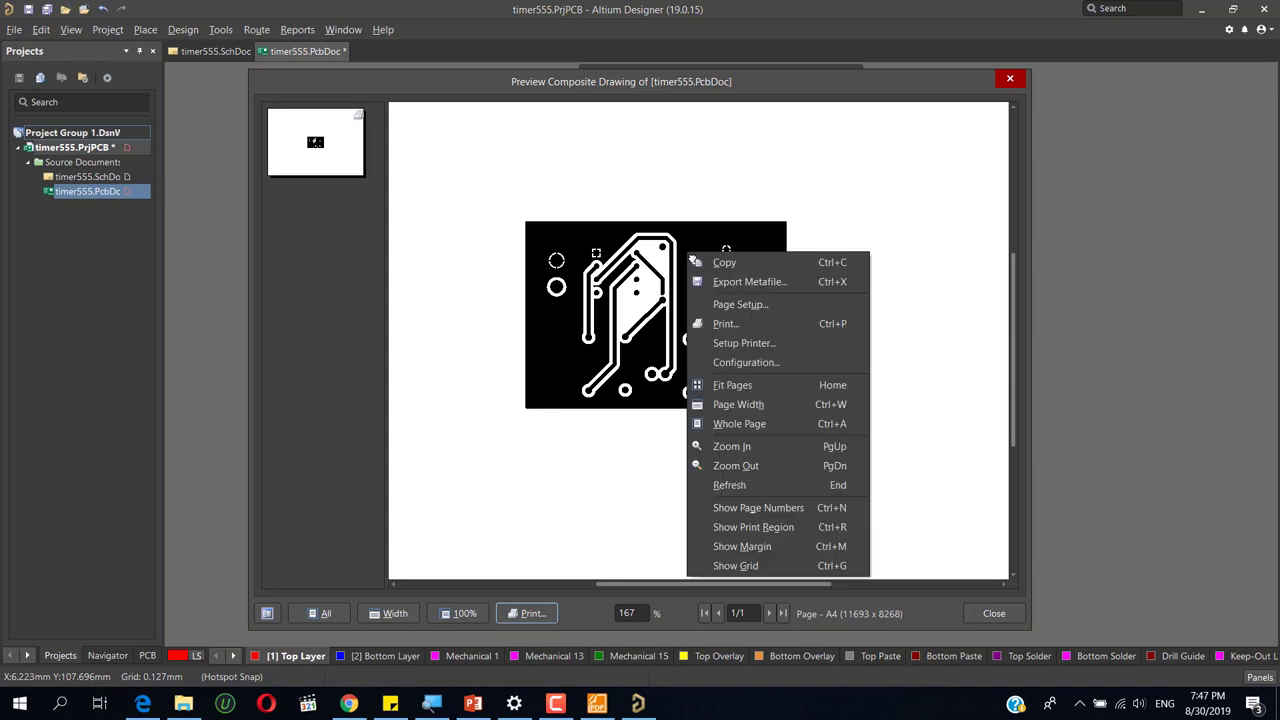
{"action": "left_click", "coordinate": [756, 363]}
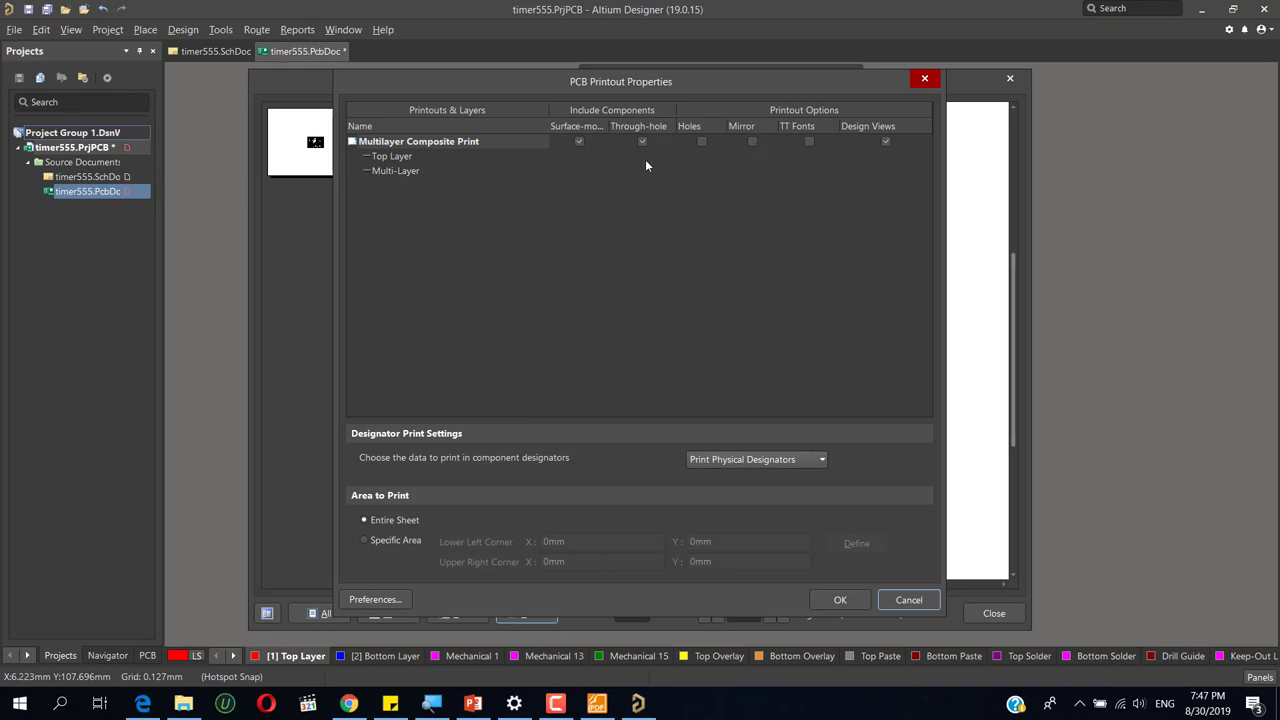
{"action": "left_click", "coordinate": [398, 158]}
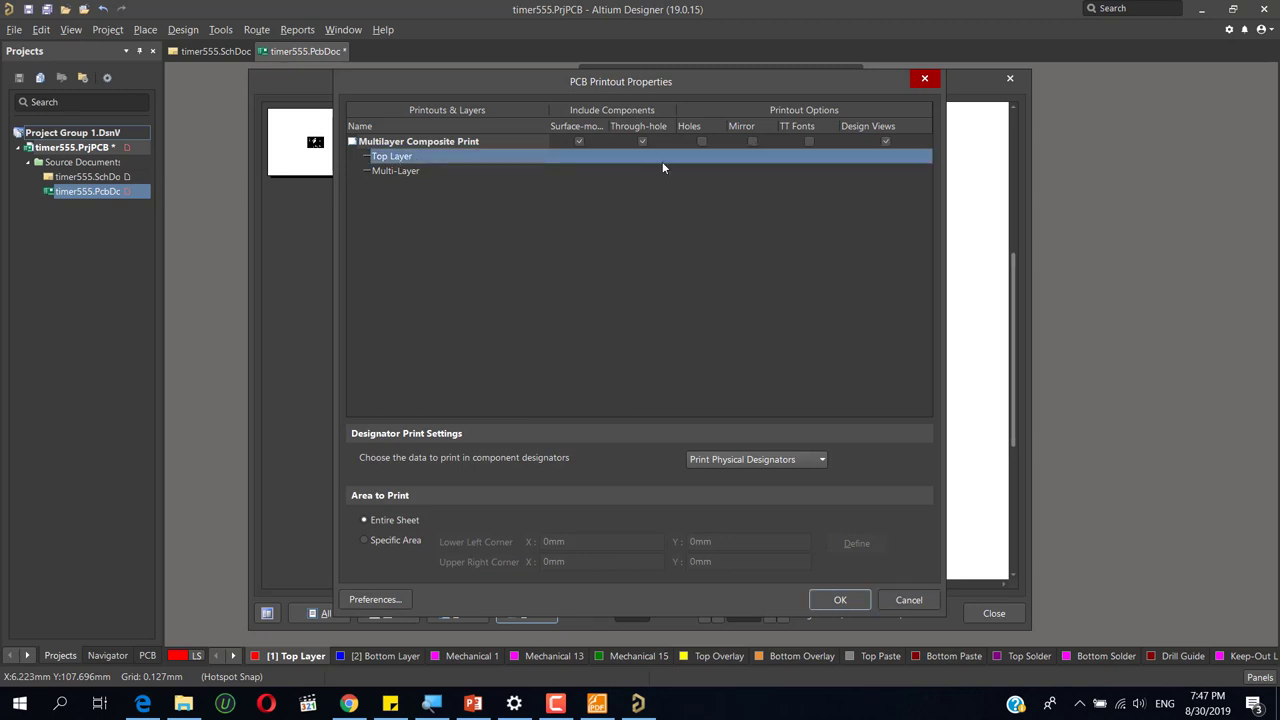
{"action": "left_click", "coordinate": [753, 147]}
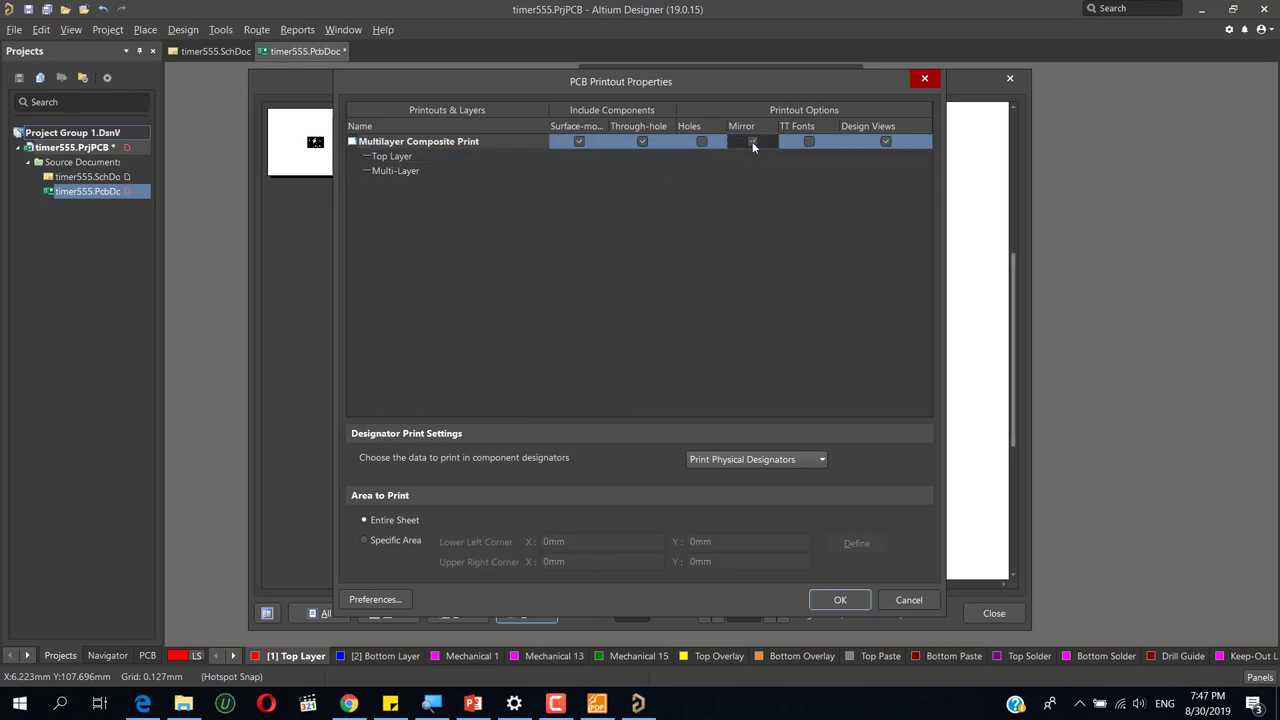
{"action": "left_click", "coordinate": [858, 603]}
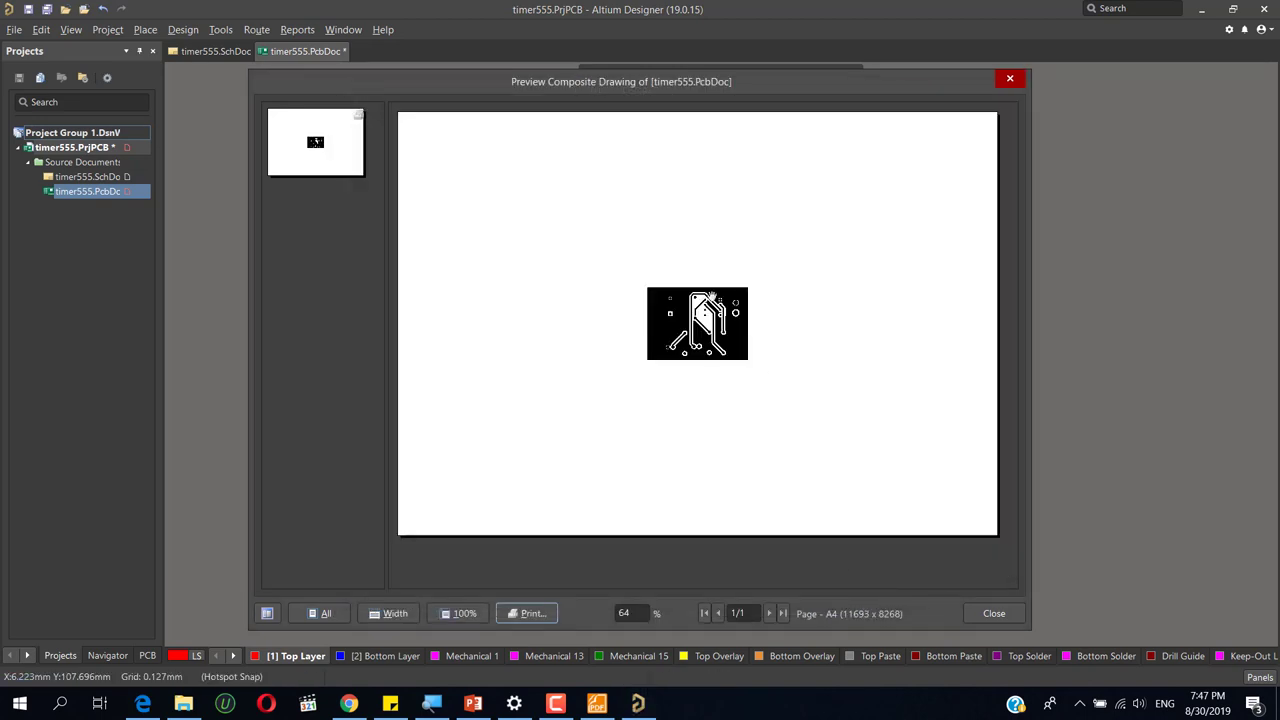
- Examine the mirrored board closely in the print preview and close the preview to return to the PCB
{"action": "scroll", "coordinate": [728, 333], "scroll_direction": "up", "scroll_amount": 2, "text": "ctrl"}
{"action": "scroll", "coordinate": [728, 333], "scroll_direction": "up", "scroll_amount": 3, "text": "ctrl"}
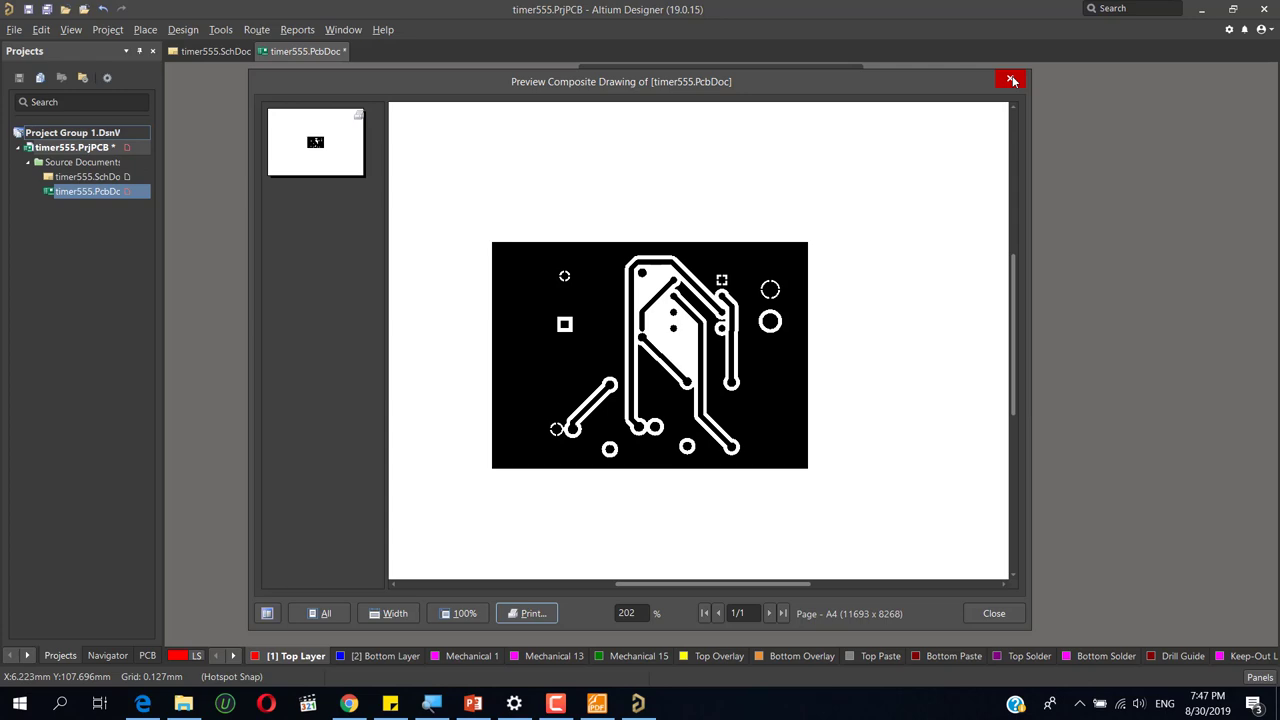
{"action": "left_click", "coordinate": [994, 614]}
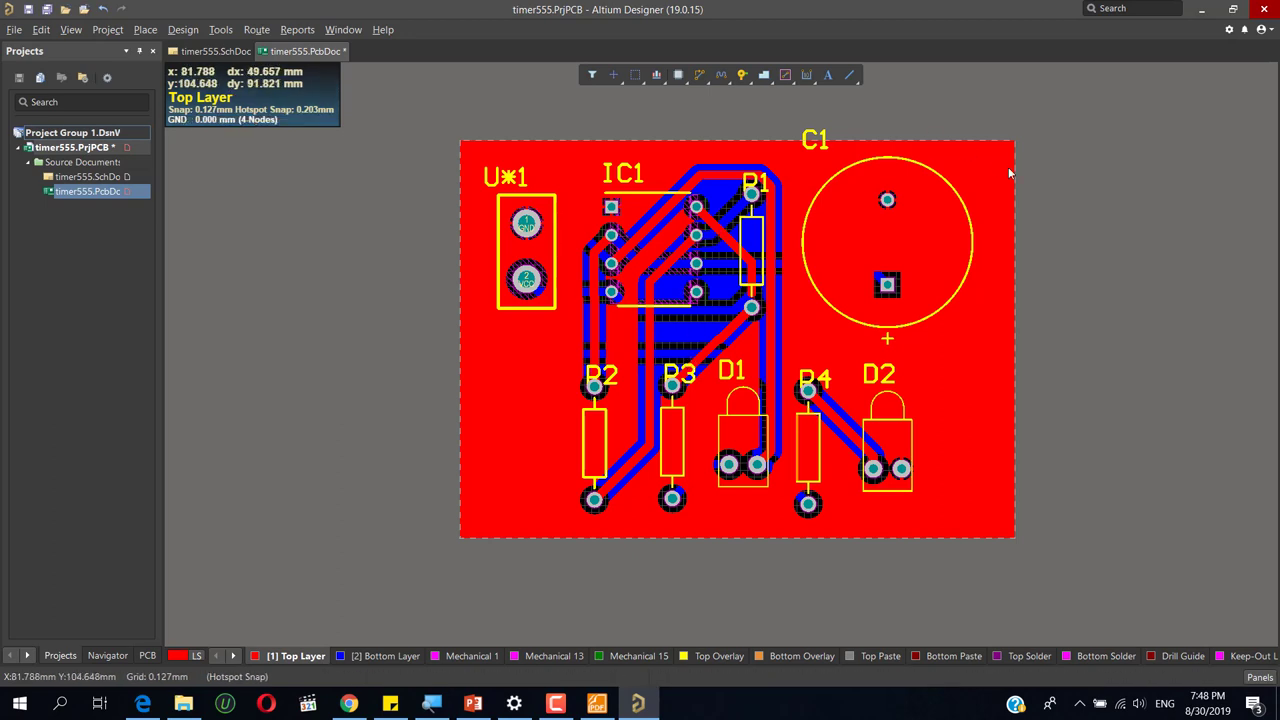
{"action": "left_click", "coordinate": [1064, 258]}
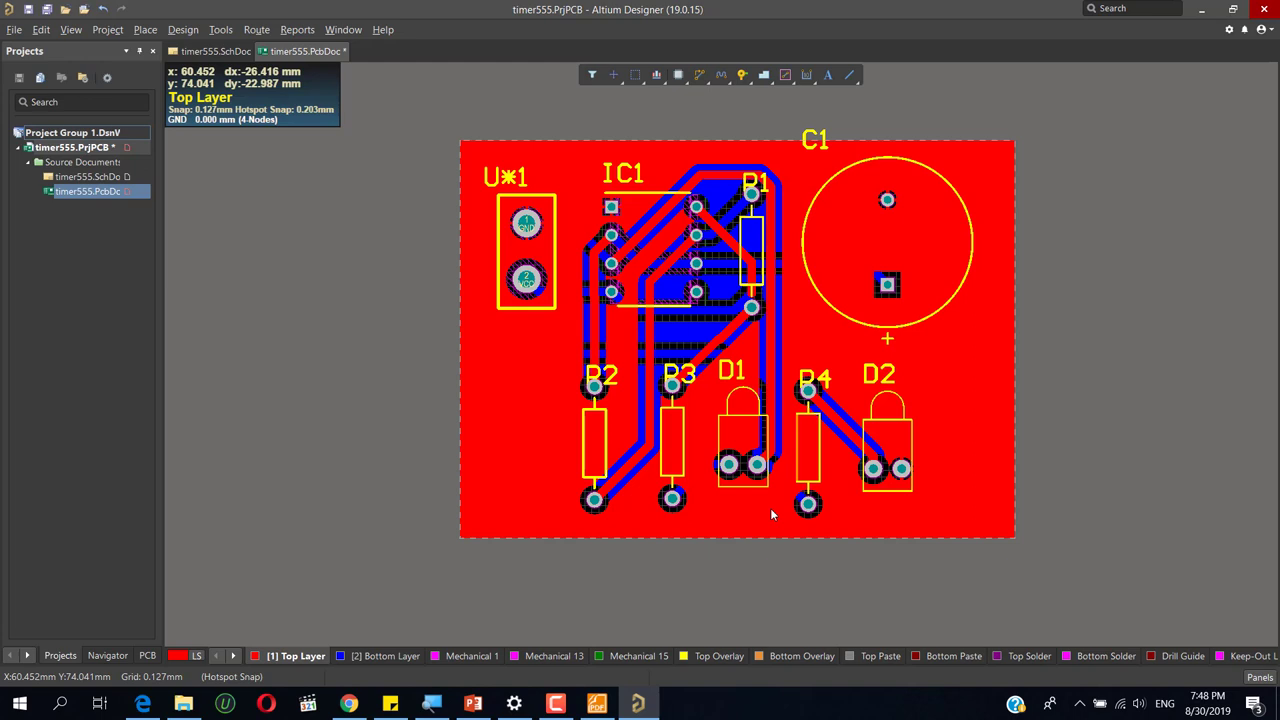
- Start the Gerber fabrication output for the board and set its number format to 2:4
{"action": "left_click", "coordinate": [14, 31]}
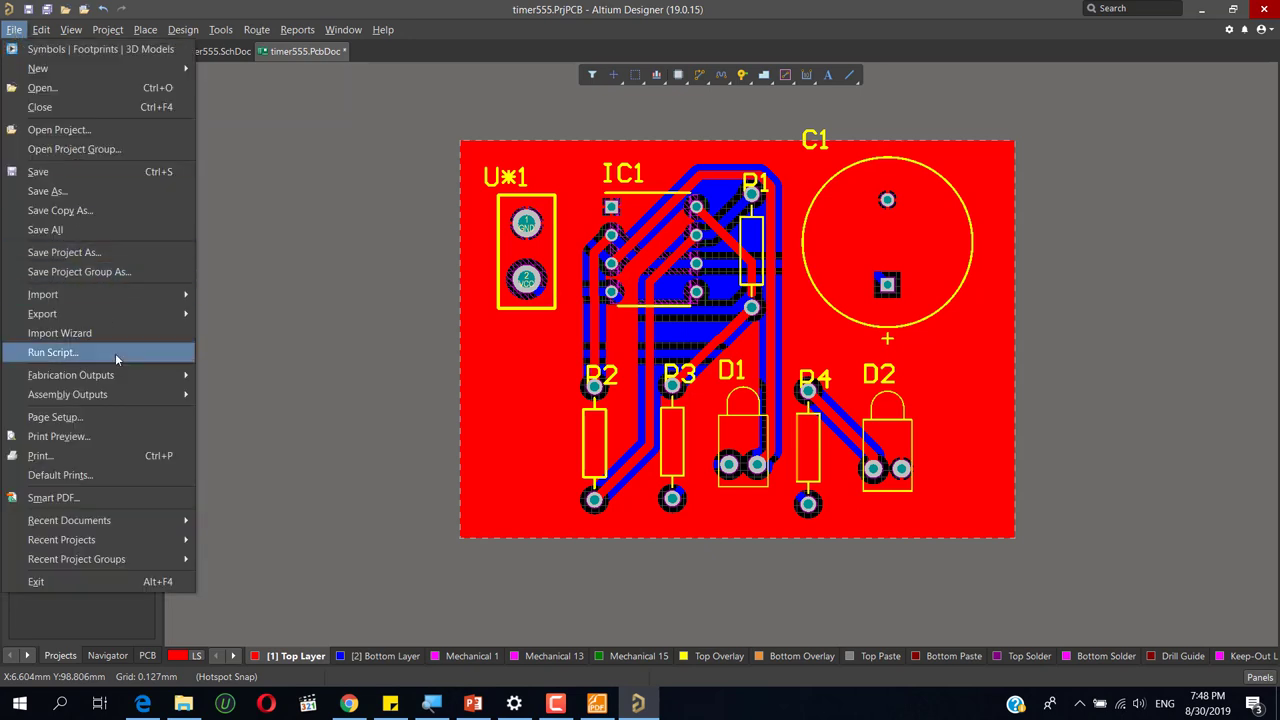
{"action": "mouse_move", "coordinate": [137, 374]}
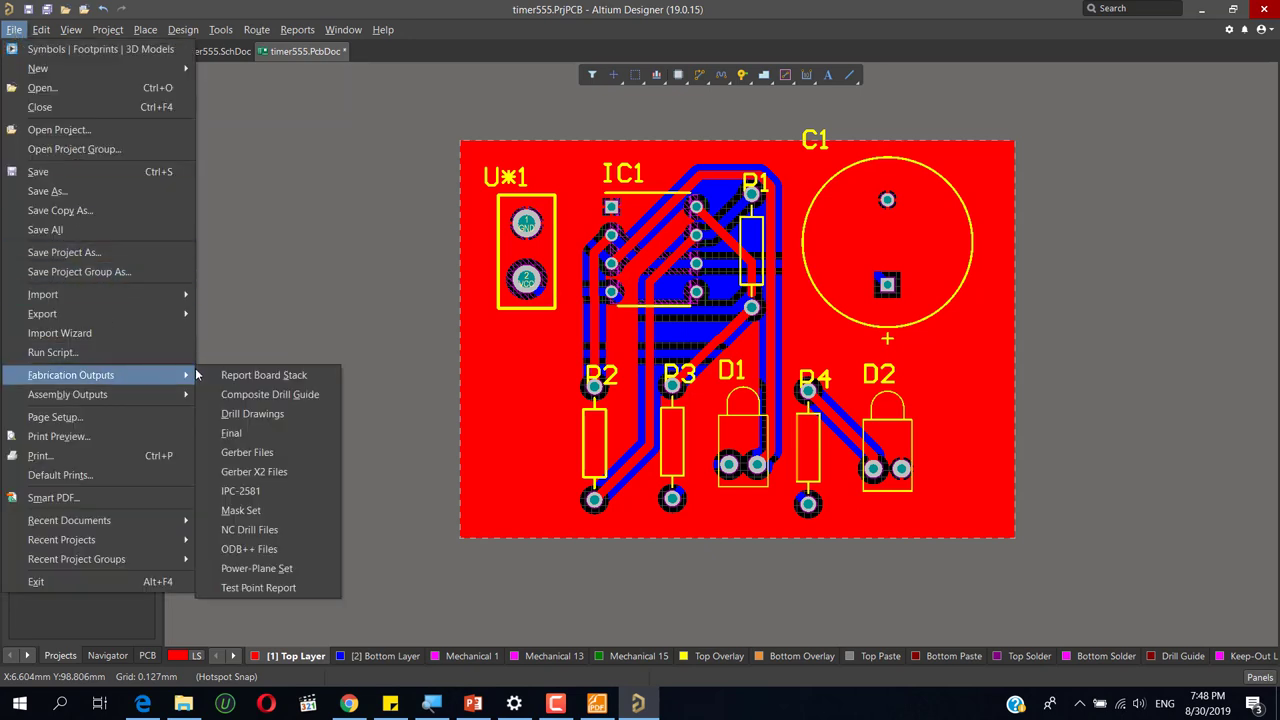
{"action": "left_click", "coordinate": [270, 455]}
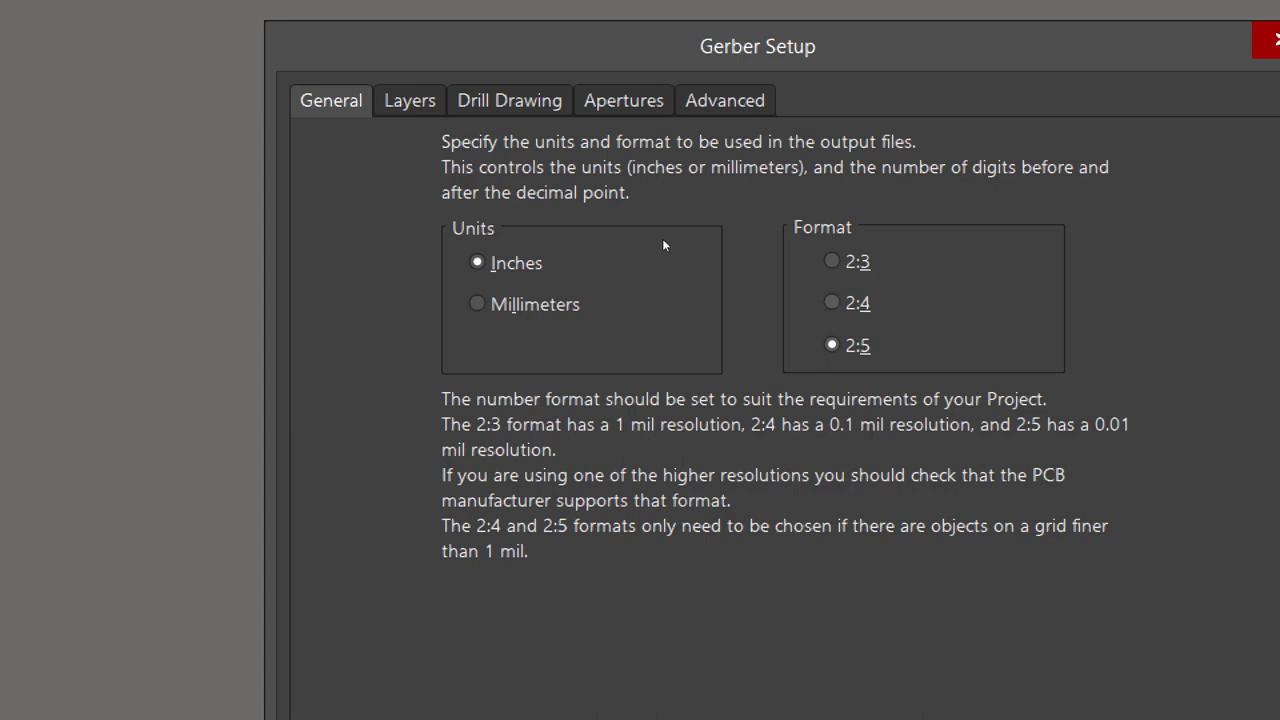
{"action": "key", "text": "Up"}
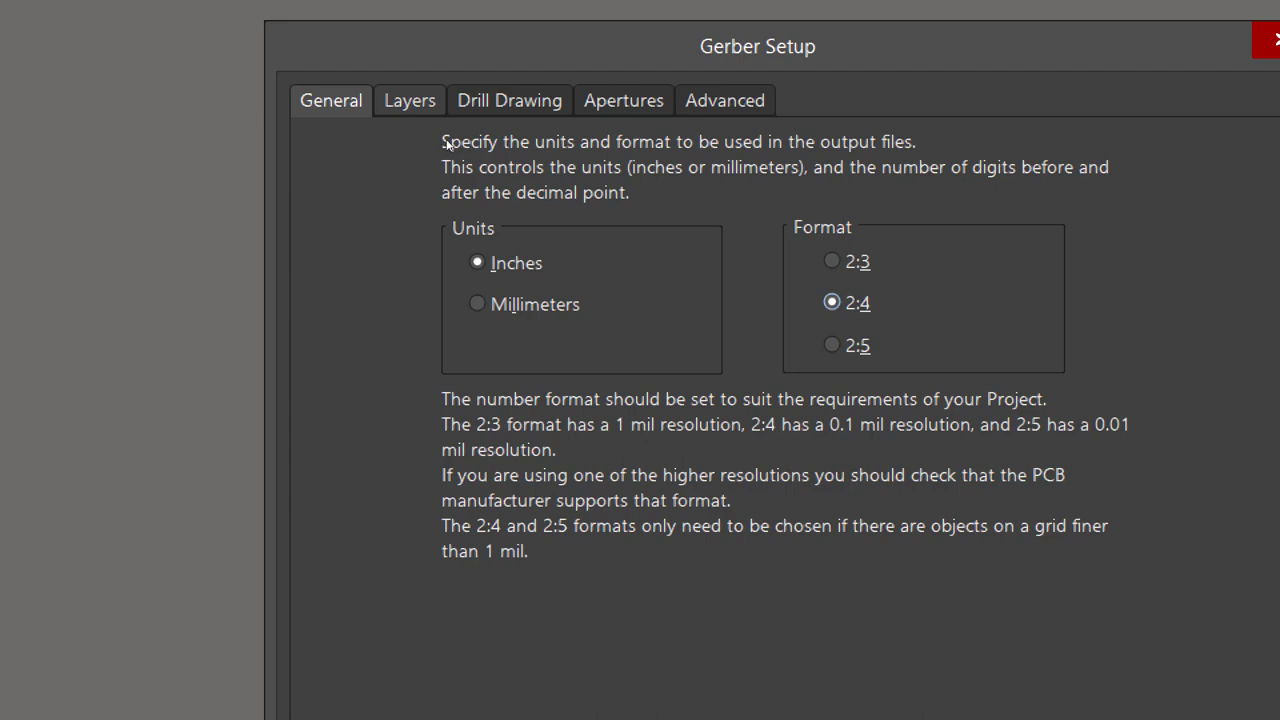
- In the Gerber layer settings, turn on mirroring for all used layers, checking the board behind the dialog
{"action": "key", "text": "ctrl+Tab"}
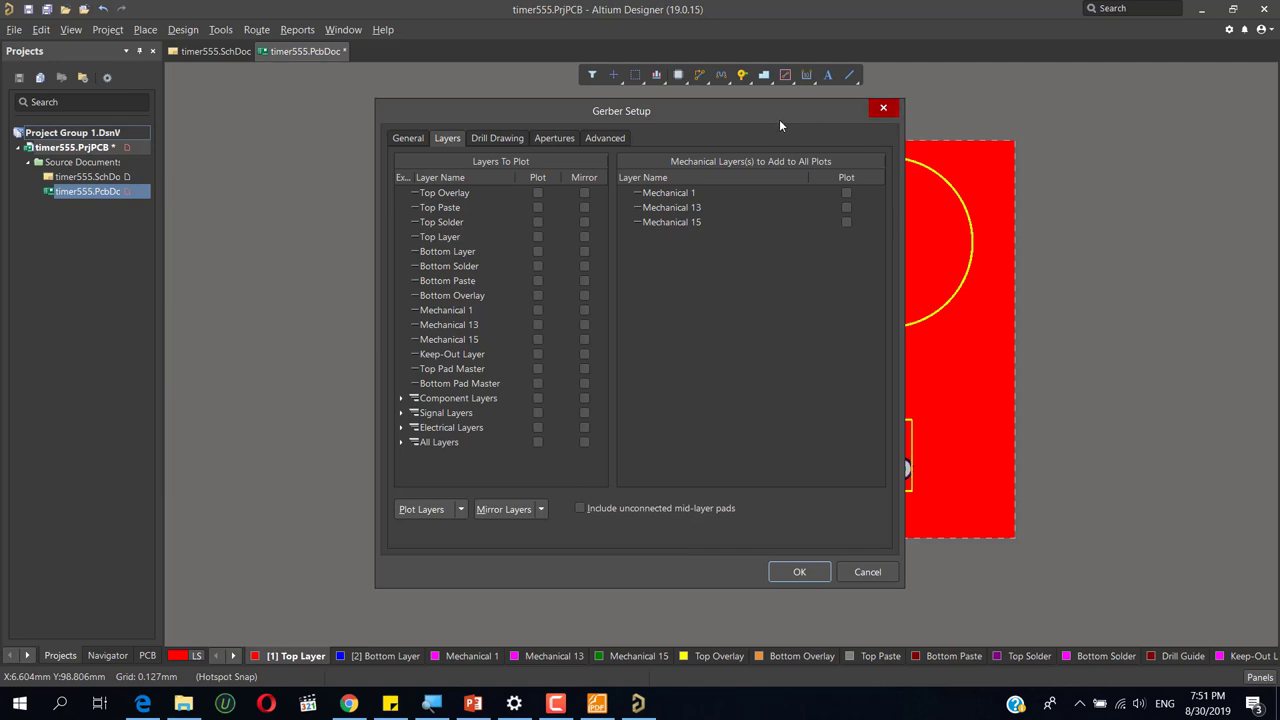
{"action": "left_click_drag", "start_coordinate": [779, 119], "coordinate": [735, 598]}
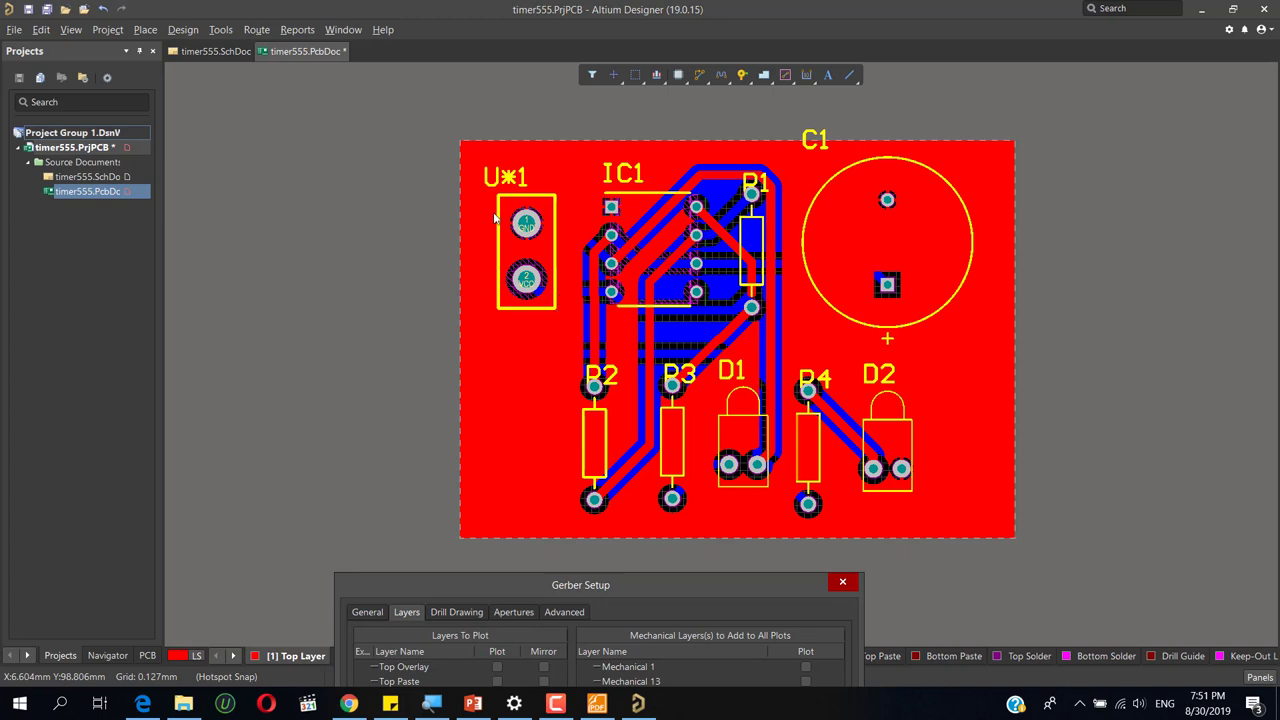
{"action": "left_click_drag", "start_coordinate": [535, 585], "coordinate": [560, 567]}
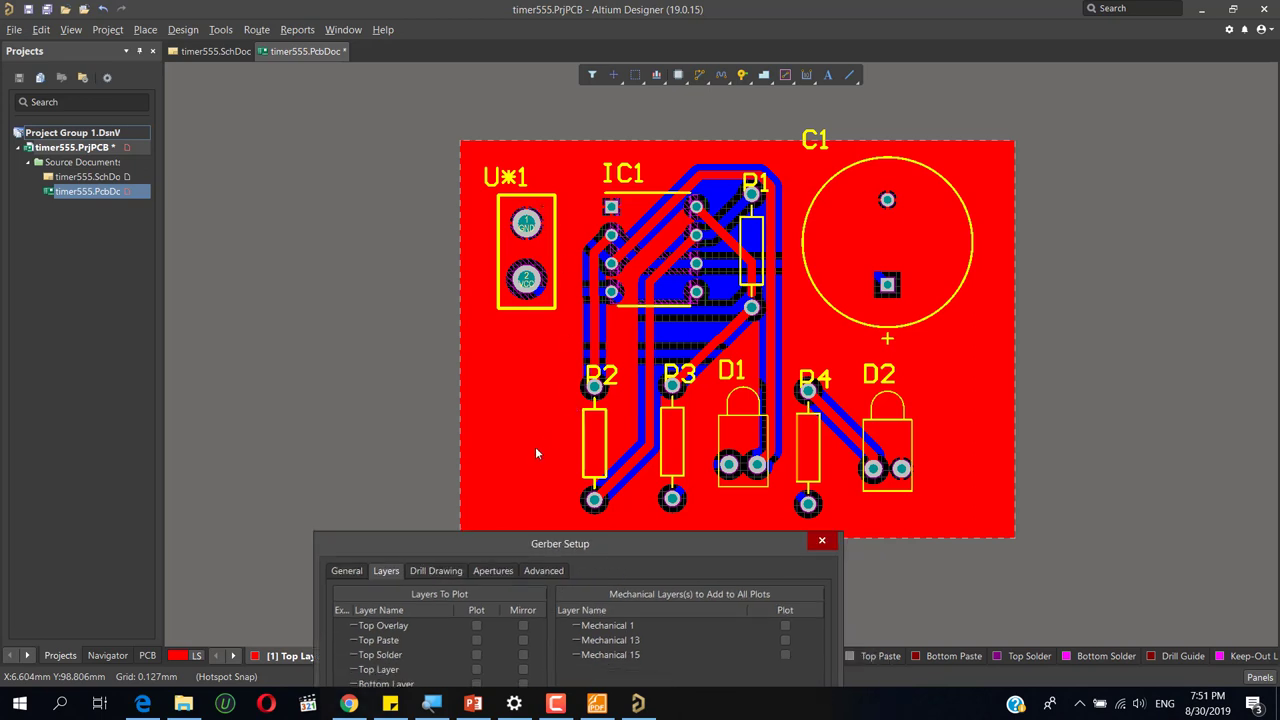
{"action": "left_click_drag", "start_coordinate": [502, 547], "coordinate": [550, 137]}
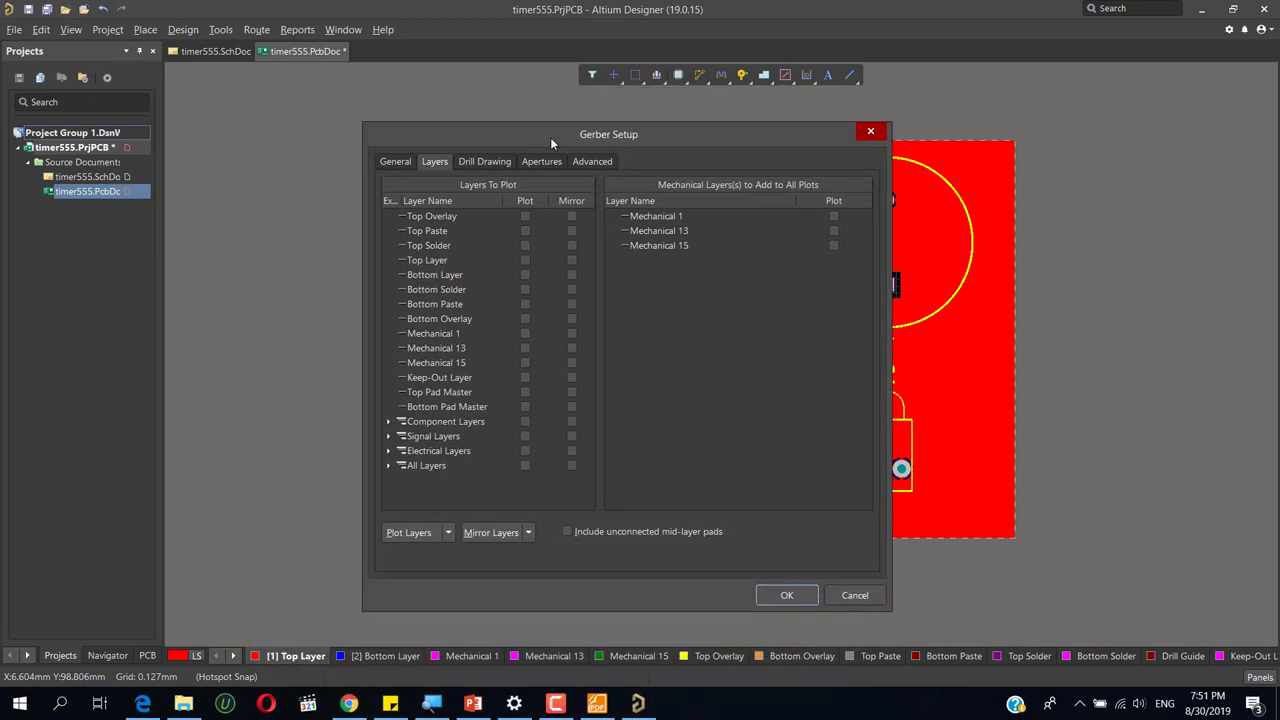
{"action": "left_click", "coordinate": [530, 533]}
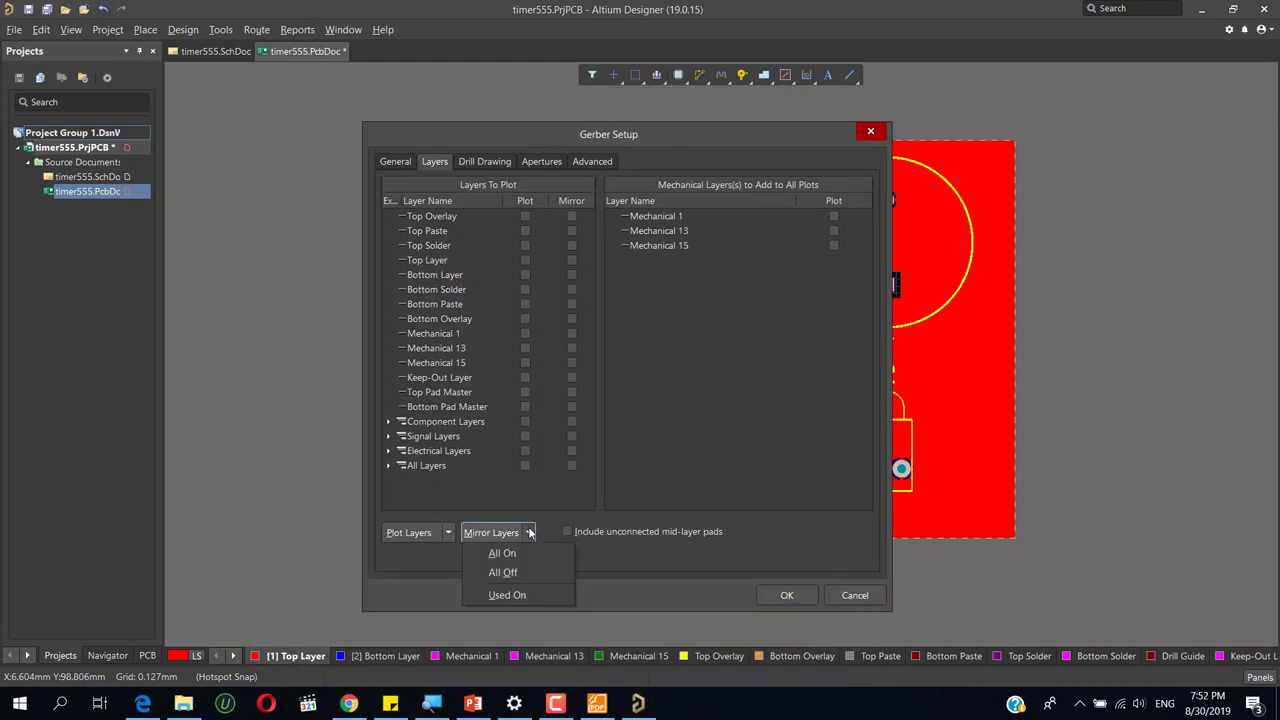
{"action": "left_click", "coordinate": [507, 595]}
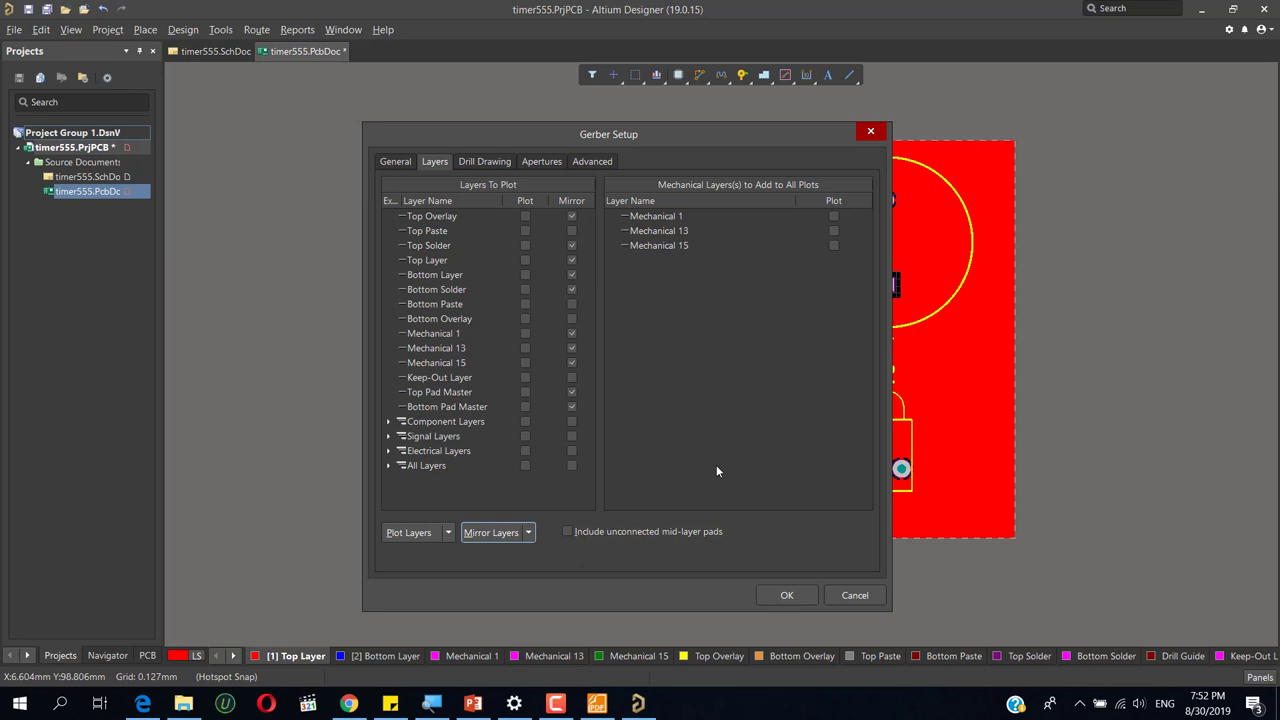
{"action": "left_click", "coordinate": [528, 532]}
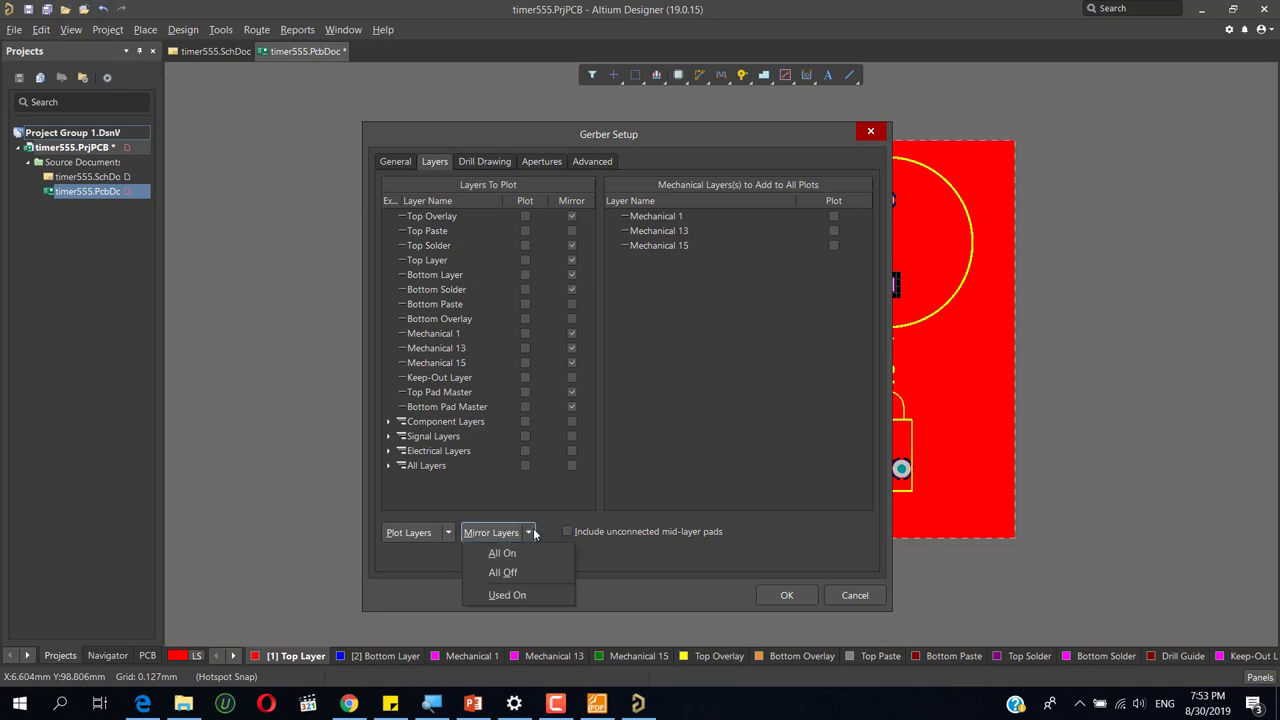
{"action": "left_click", "coordinate": [550, 595]}
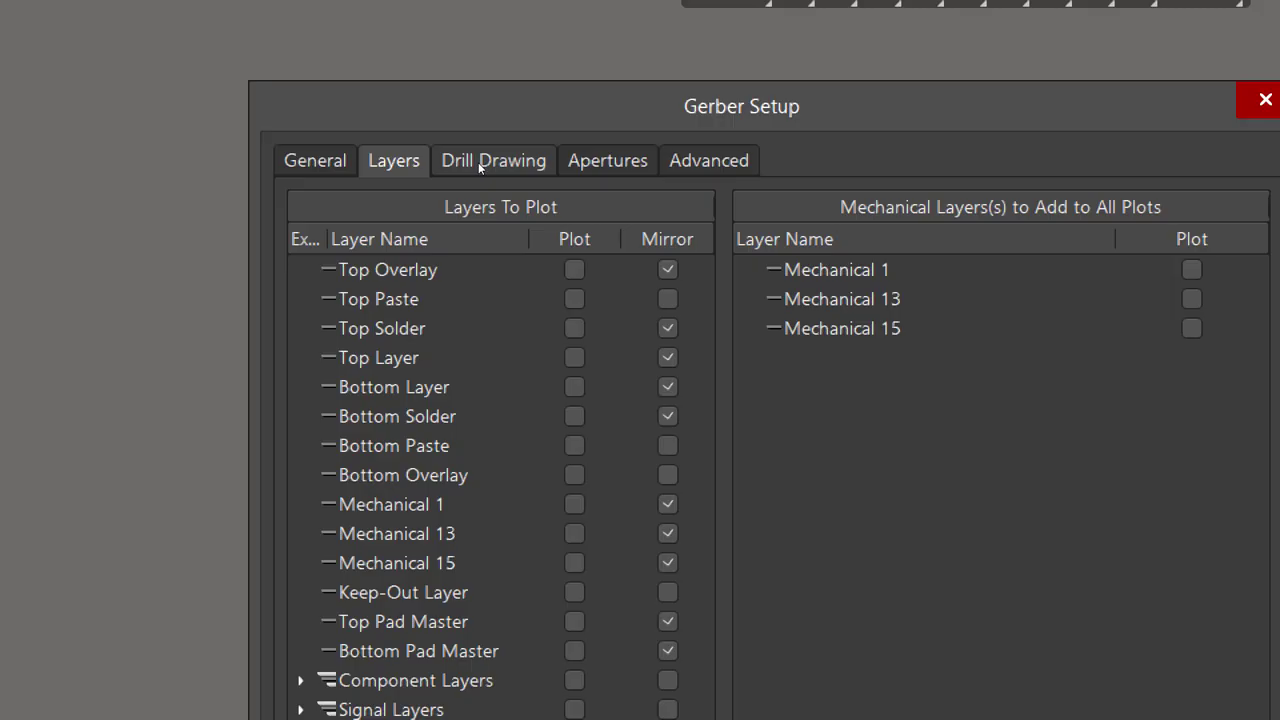
- Review the hole sizes and their symbols in the Gerber drill symbol configuration and accept it
{"action": "left_click", "coordinate": [478, 163]}
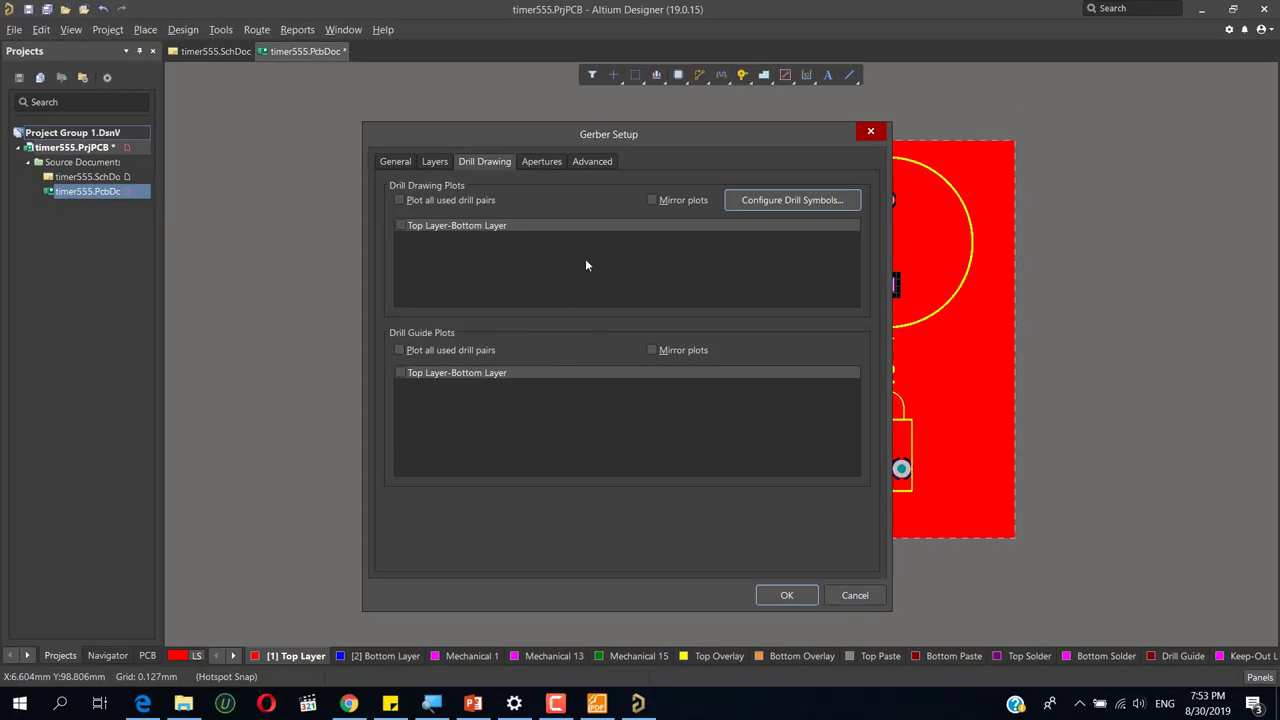
{"action": "left_click", "coordinate": [757, 200]}
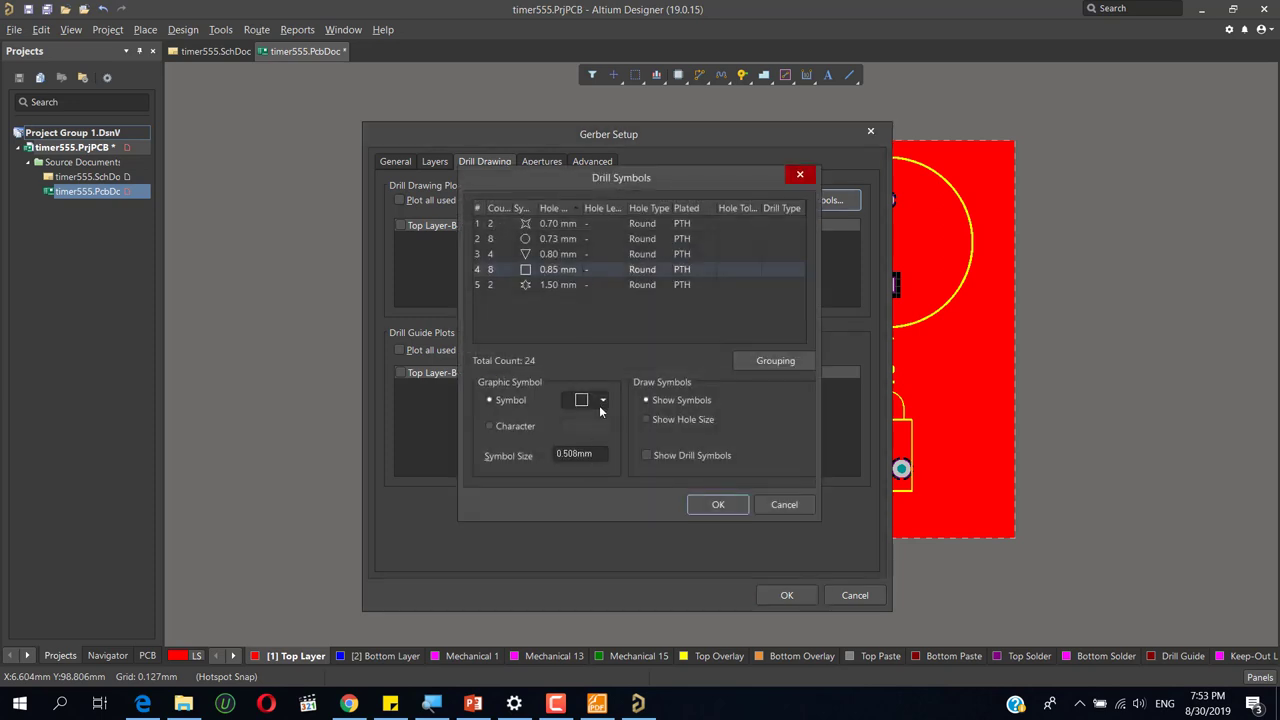
{"action": "left_click", "coordinate": [558, 224]}
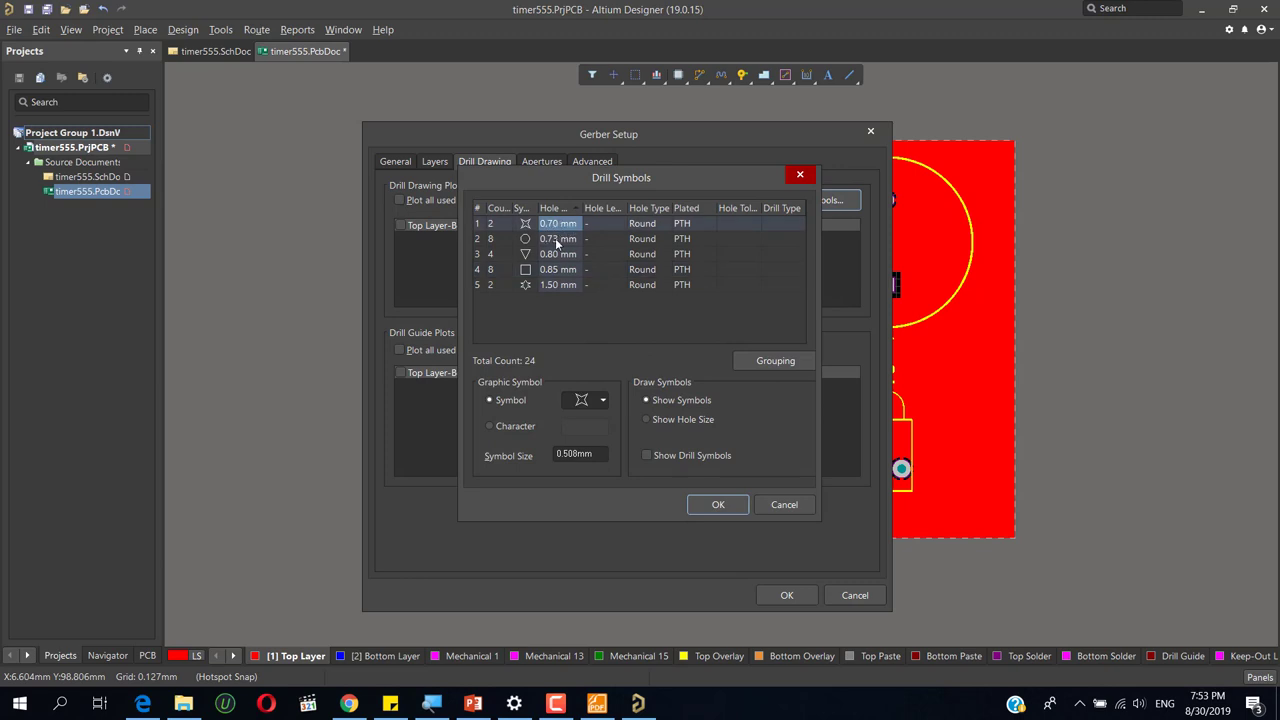
{"action": "left_click", "coordinate": [558, 240]}
{"action": "left_click", "coordinate": [557, 255]}
{"action": "left_click", "coordinate": [558, 270]}
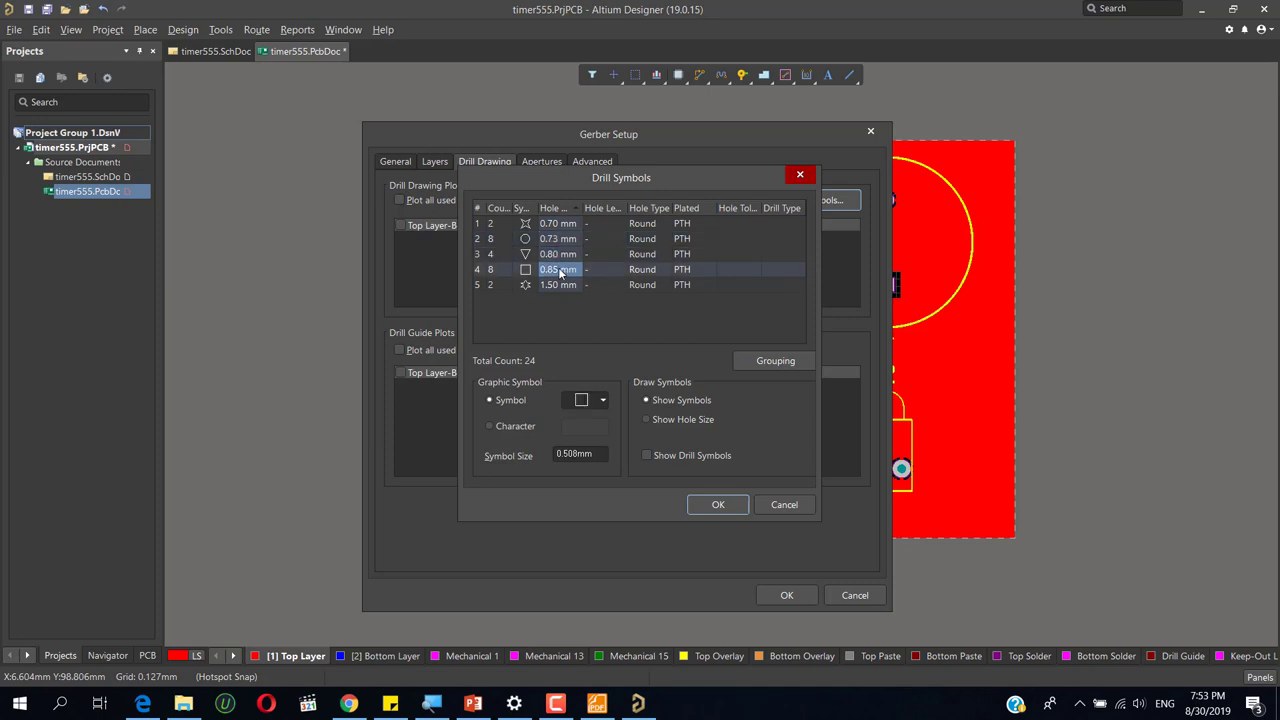
{"action": "left_click", "coordinate": [559, 286]}
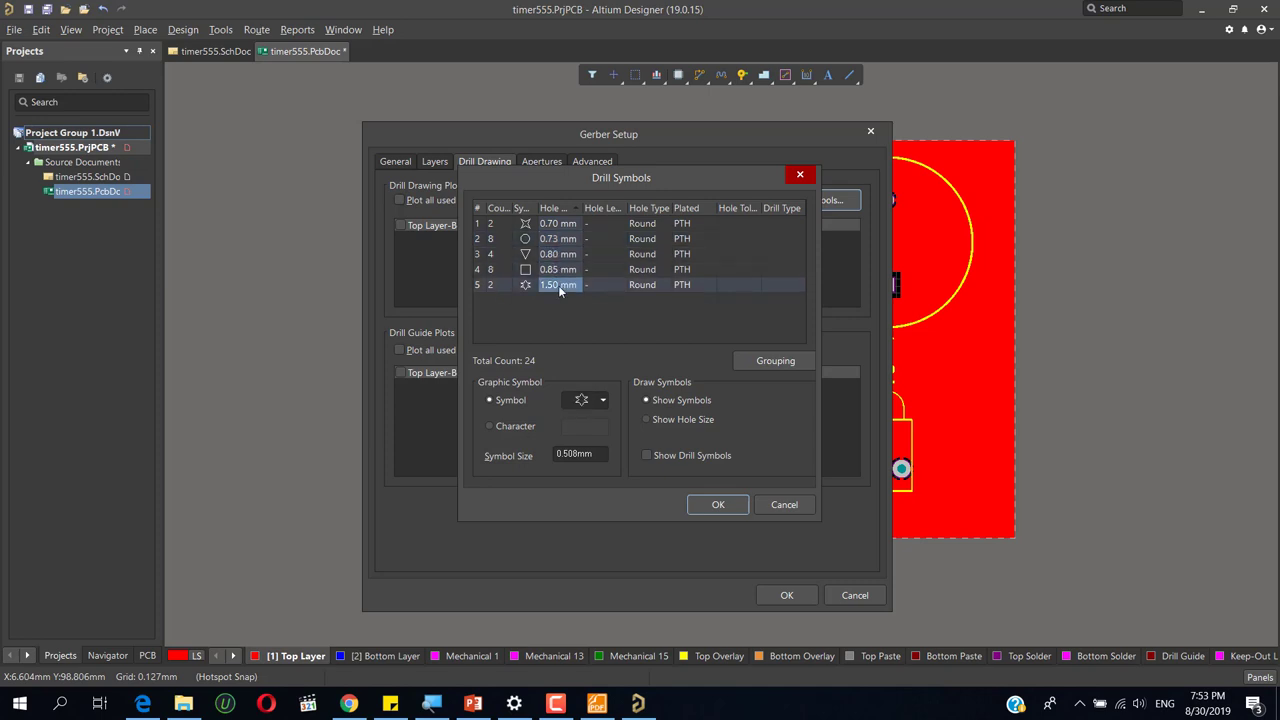
{"action": "left_click", "coordinate": [560, 224]}
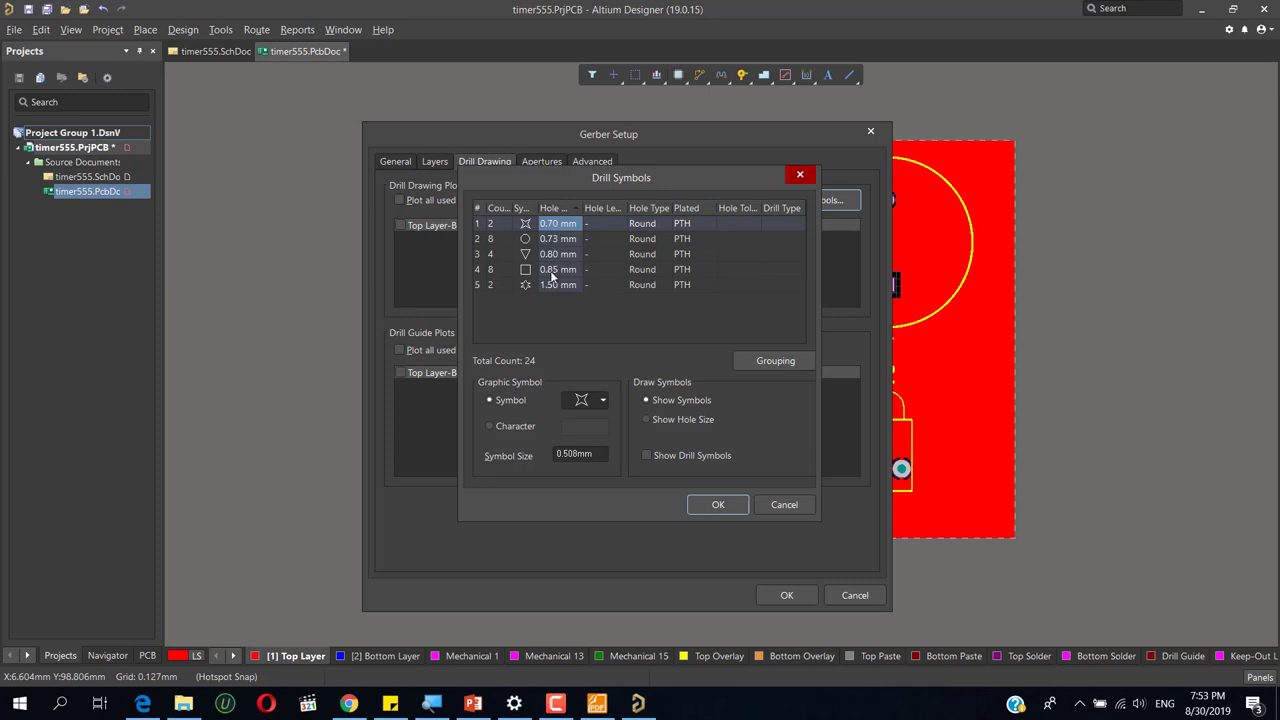
{"action": "left_click", "coordinate": [557, 270]}
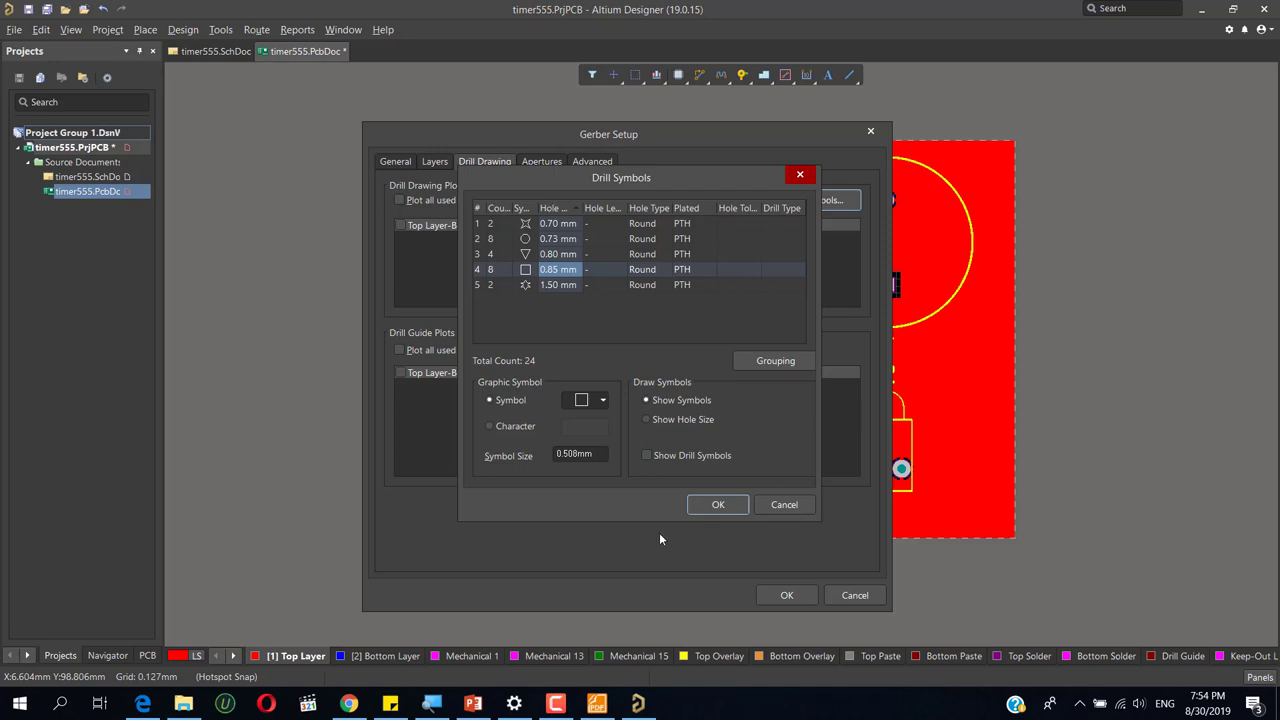
{"action": "left_click", "coordinate": [717, 505]}
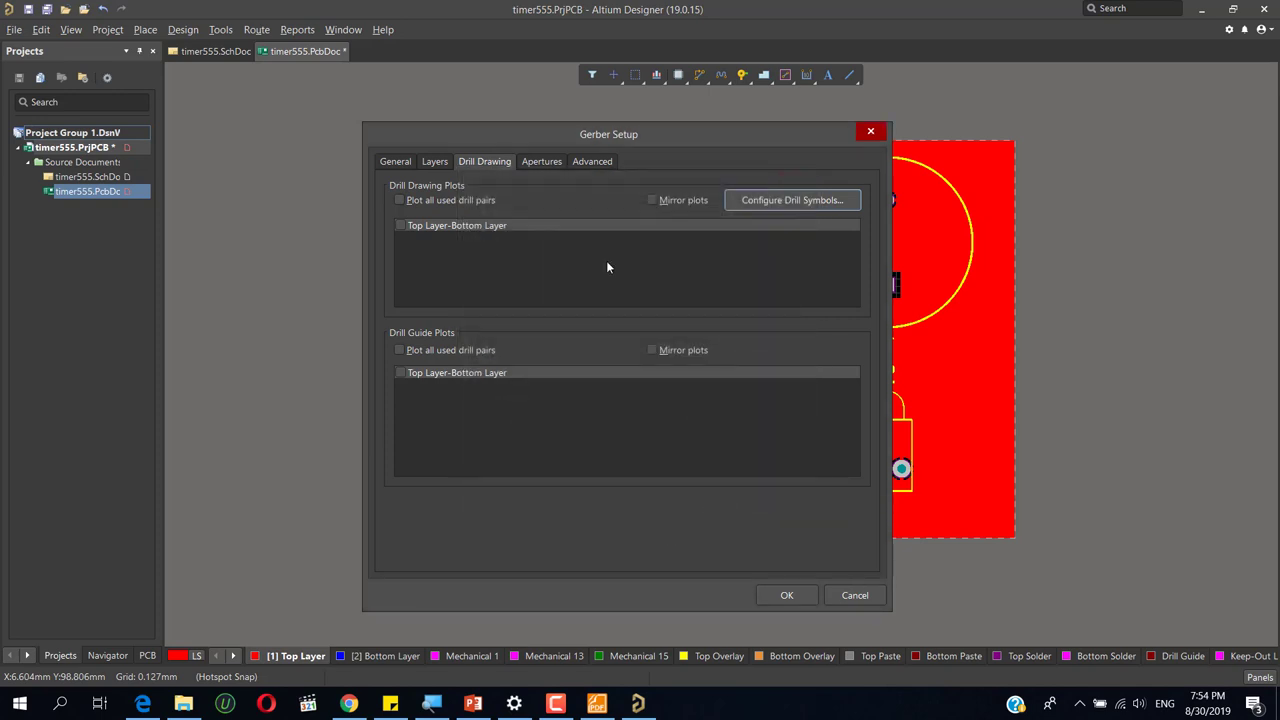
- Review the Gerber aperture settings and set the advanced Plotter Type to Sorted (vector)
{"action": "left_click", "coordinate": [540, 164]}
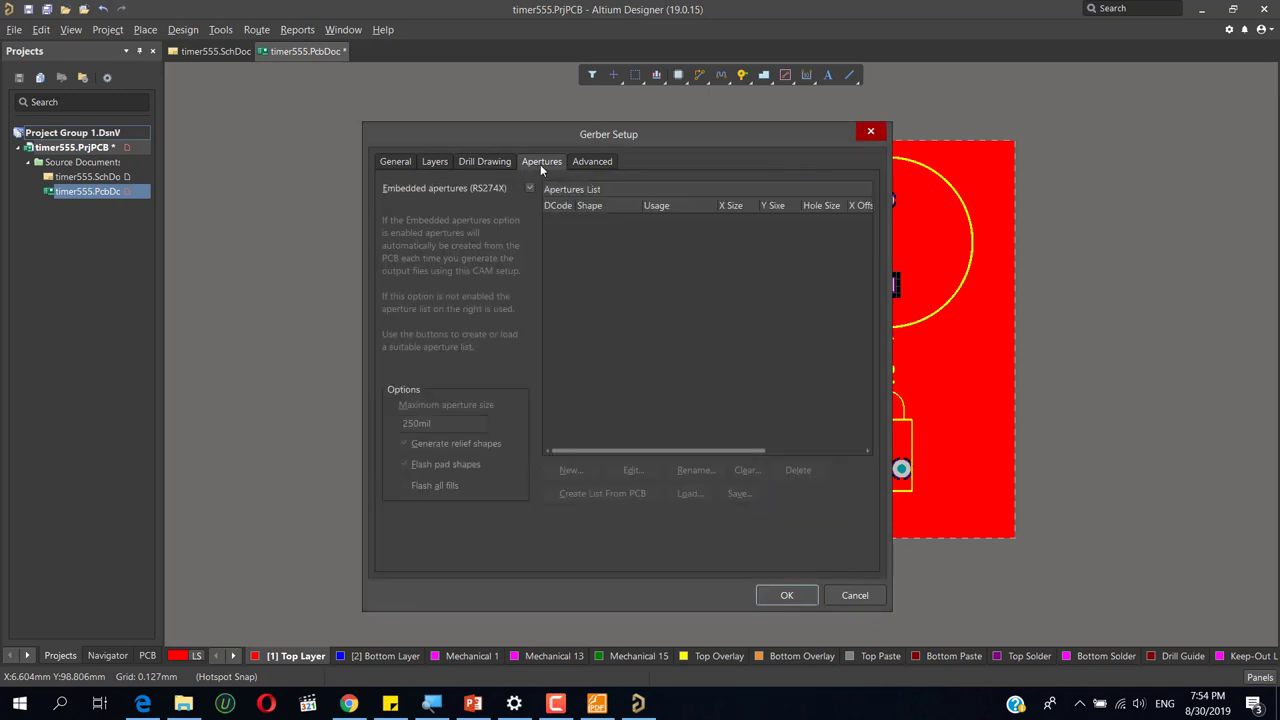
{"action": "left_click", "coordinate": [598, 161]}
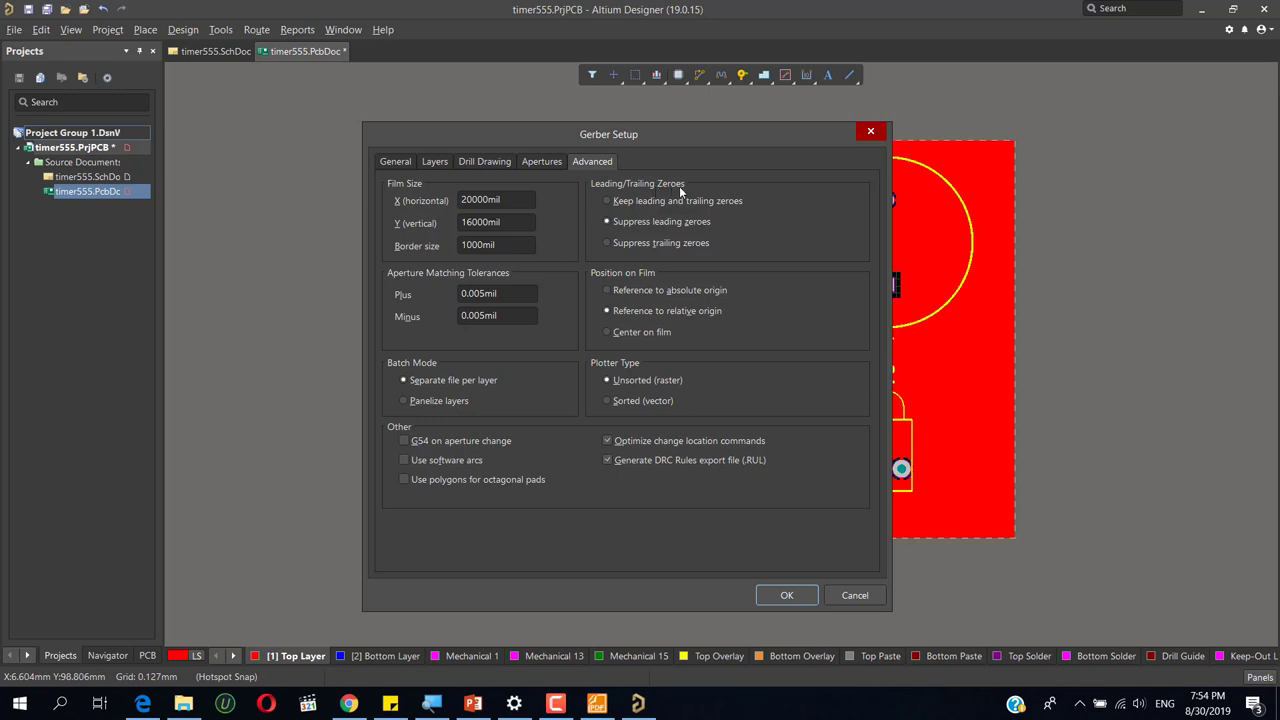
{"action": "left_click", "coordinate": [607, 401]}
{"action": "left_click_drag", "start_coordinate": [645, 134], "coordinate": [710, 509]}
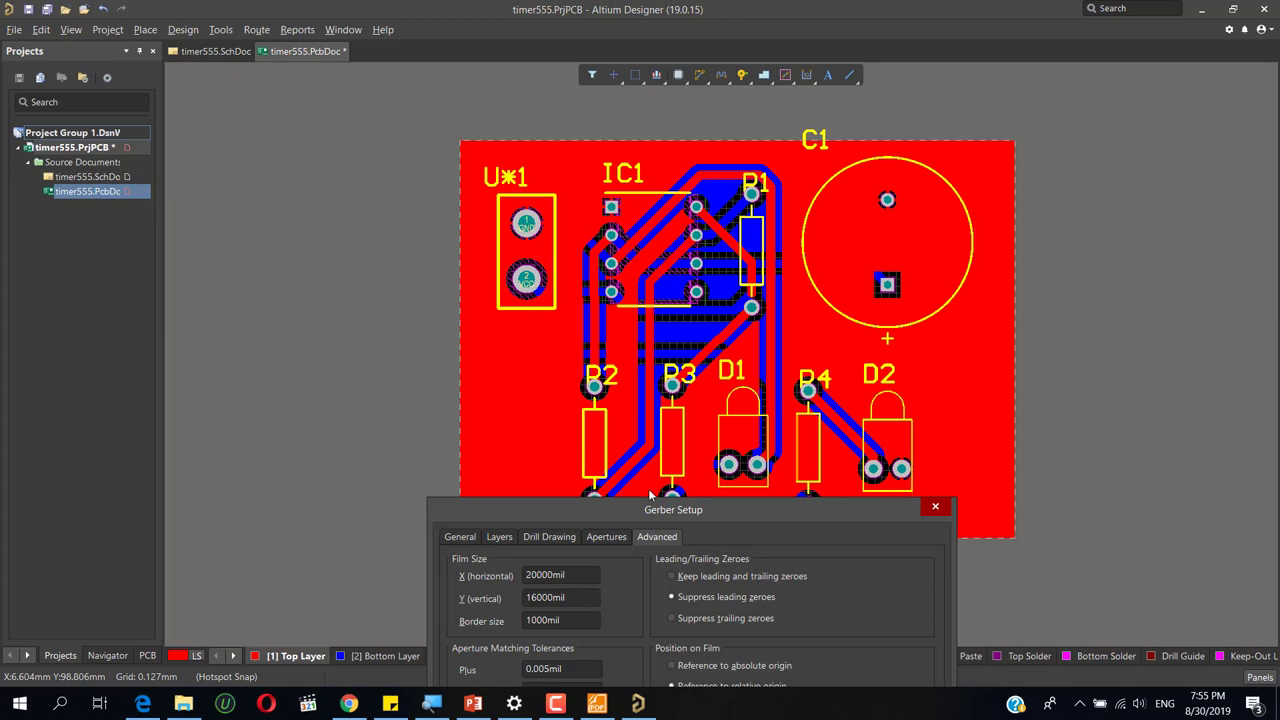
{"action": "left_click_drag", "start_coordinate": [688, 510], "coordinate": [661, 138]}
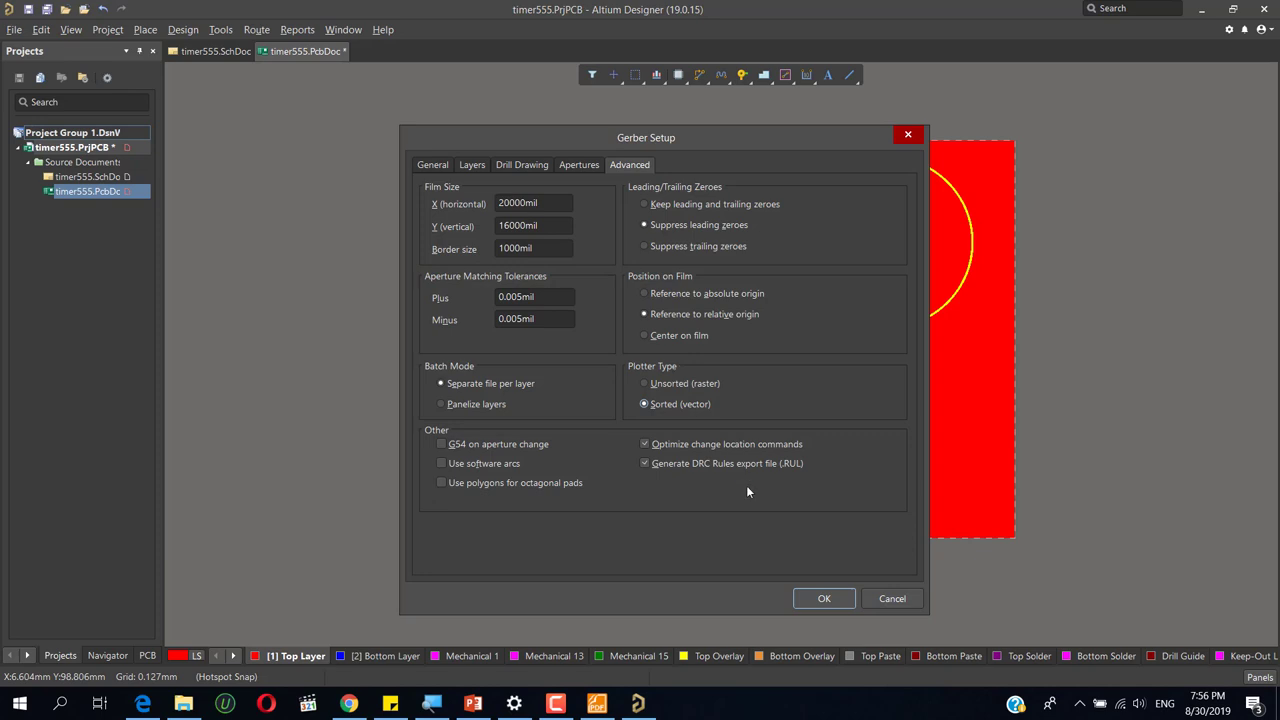
- Accept the Gerber setup, reopen it for the board, and set mirroring to All Off and layer plotting to Used On
{"action": "left_click", "coordinate": [825, 599]}
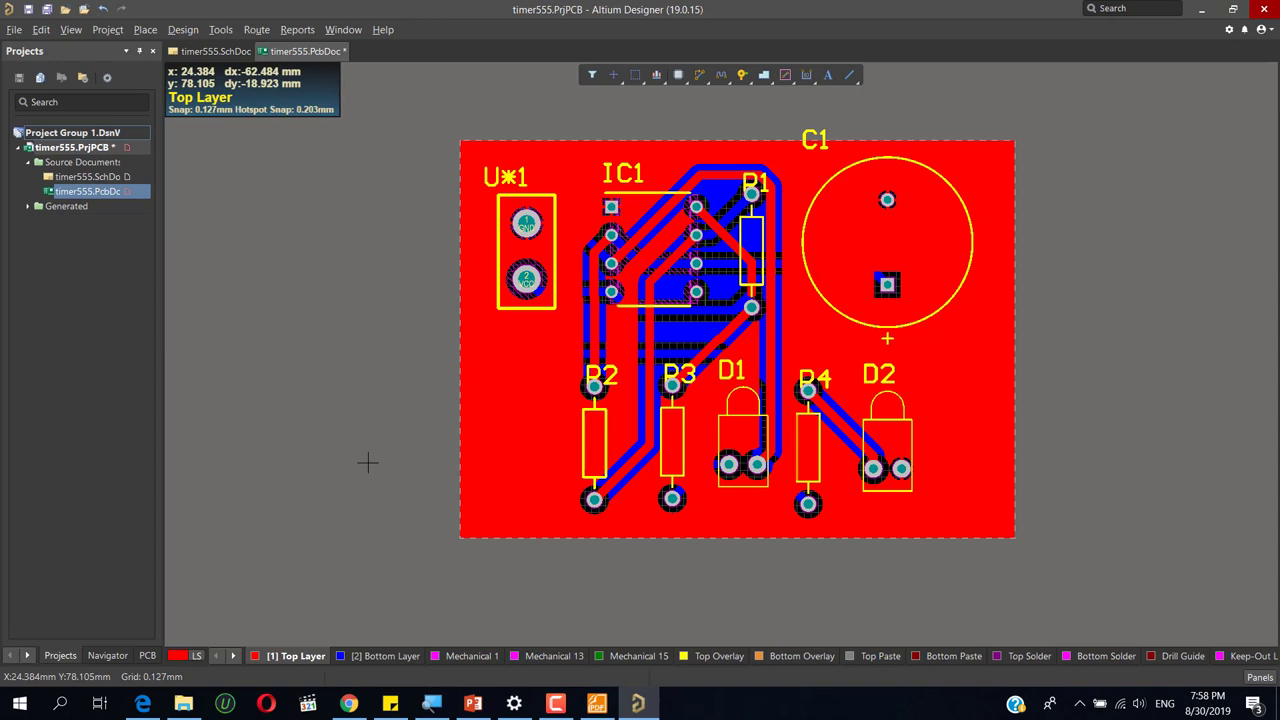
{"action": "left_click", "coordinate": [14, 29]}
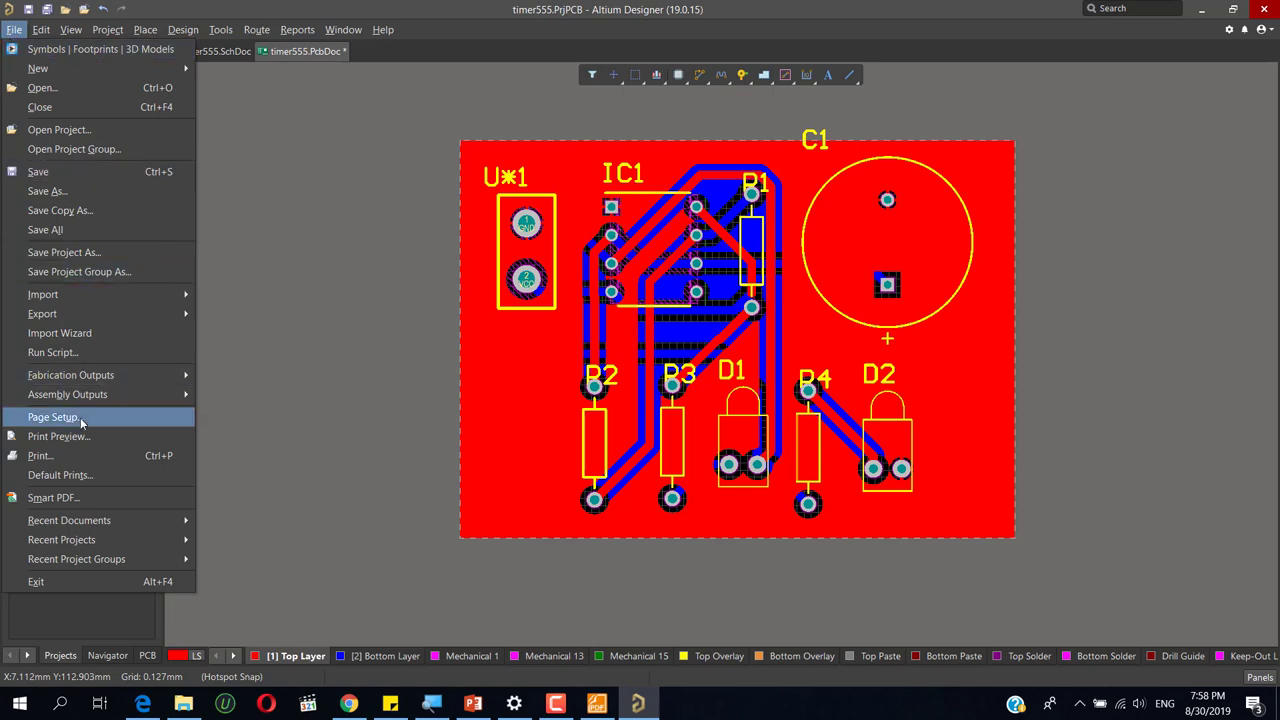
{"action": "mouse_move", "coordinate": [170, 377]}
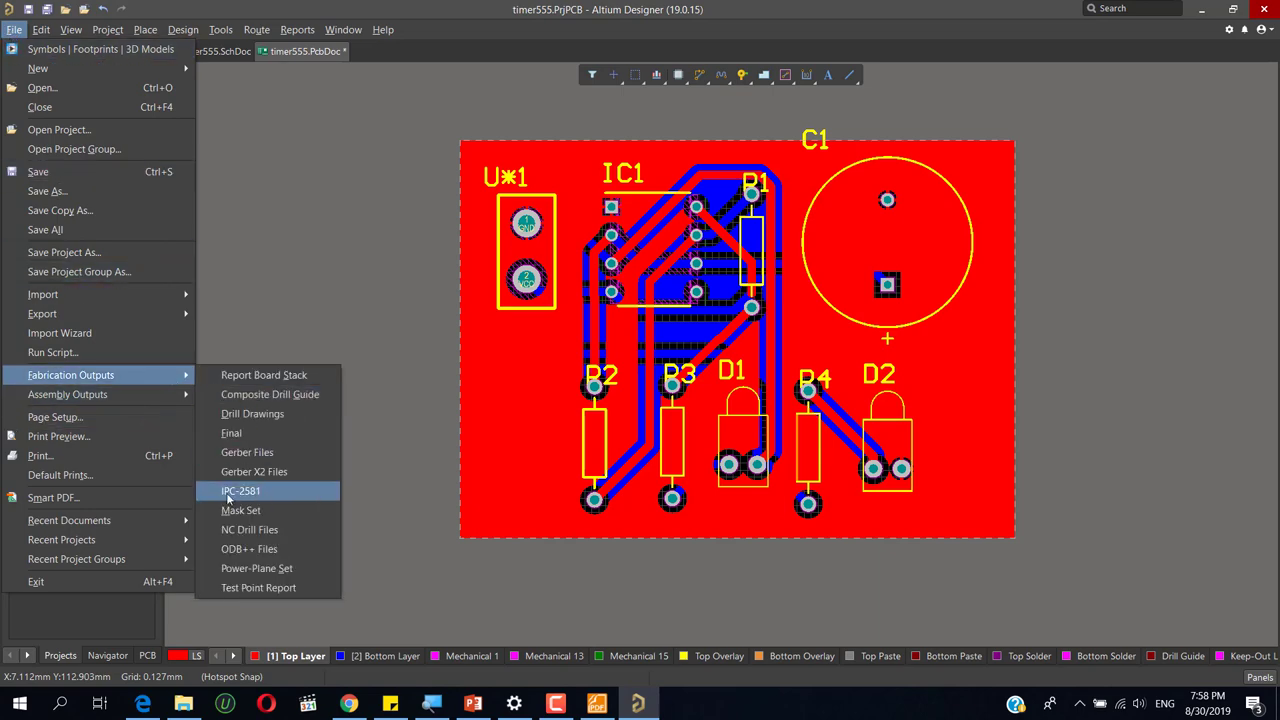
{"action": "left_click", "coordinate": [265, 455]}
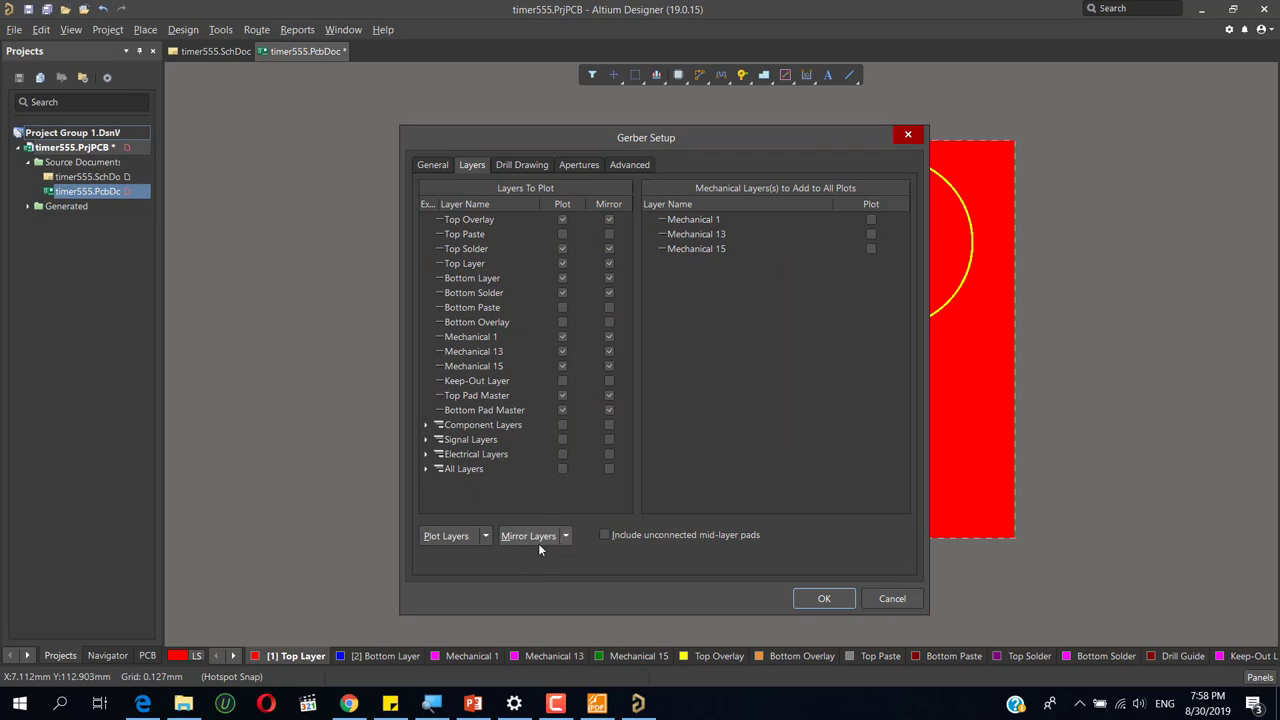
{"action": "left_click", "coordinate": [569, 540]}
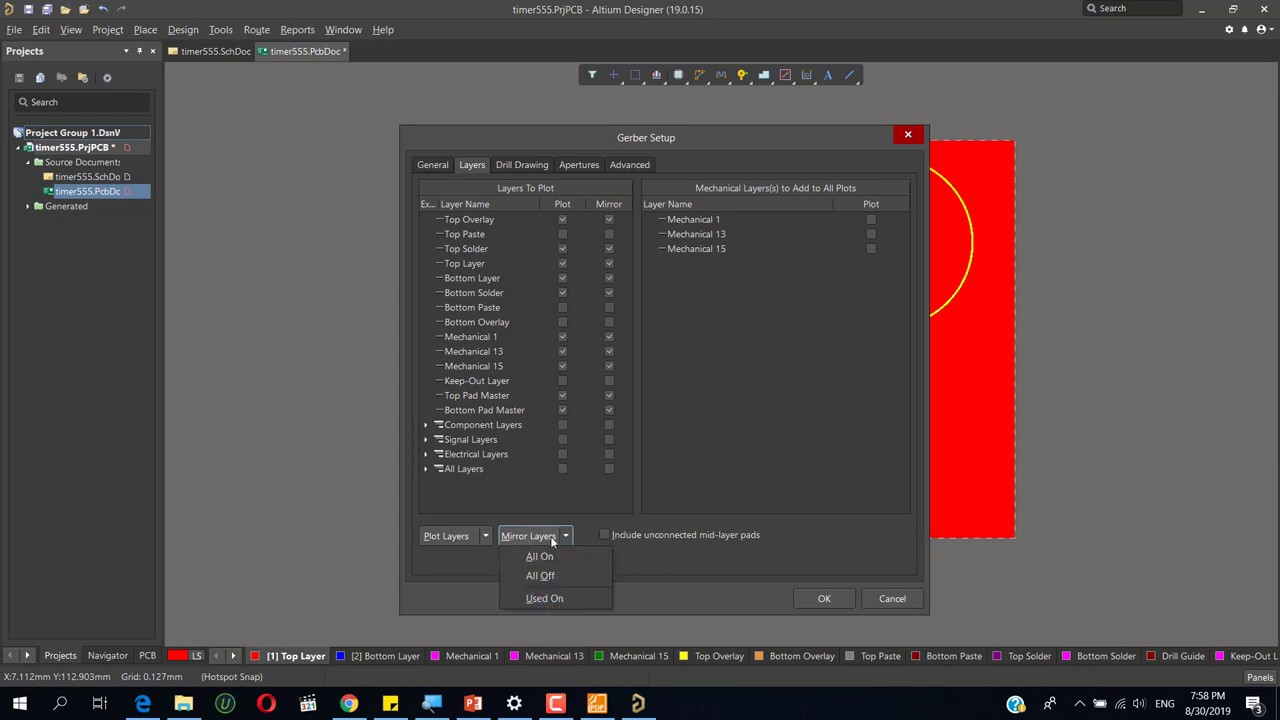
{"action": "left_click", "coordinate": [544, 576]}
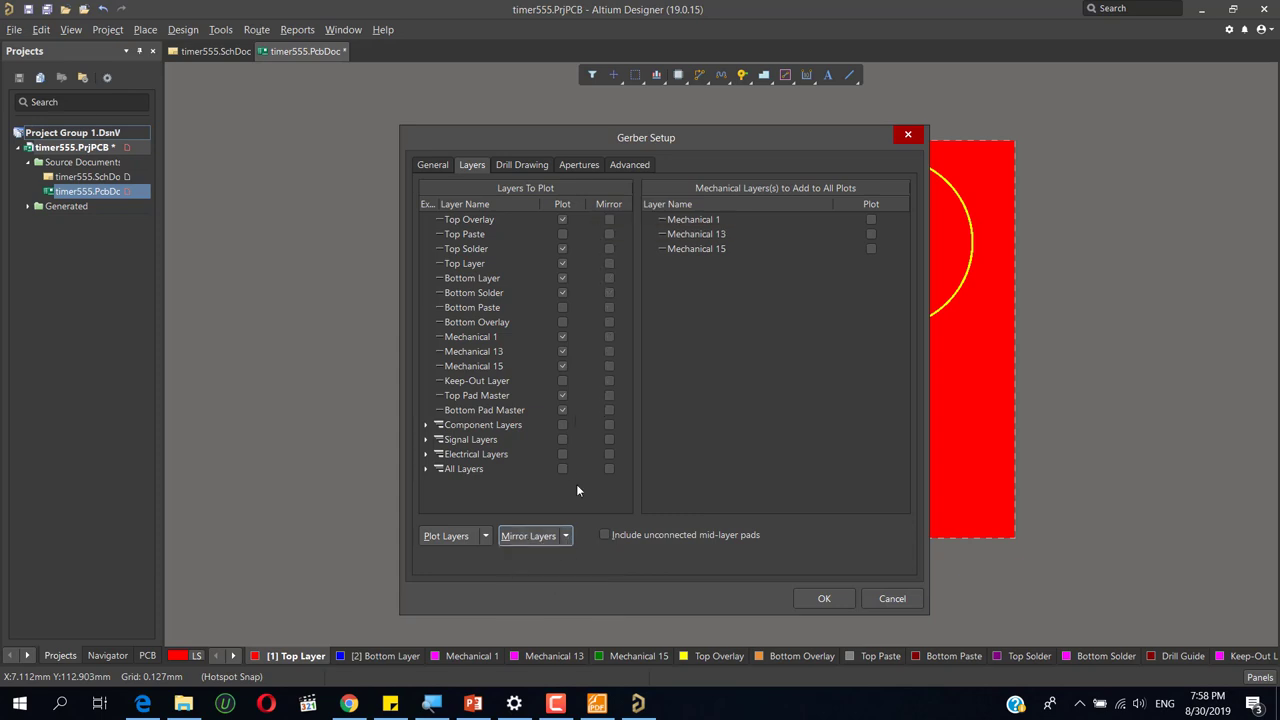
{"action": "left_click", "coordinate": [570, 539]}
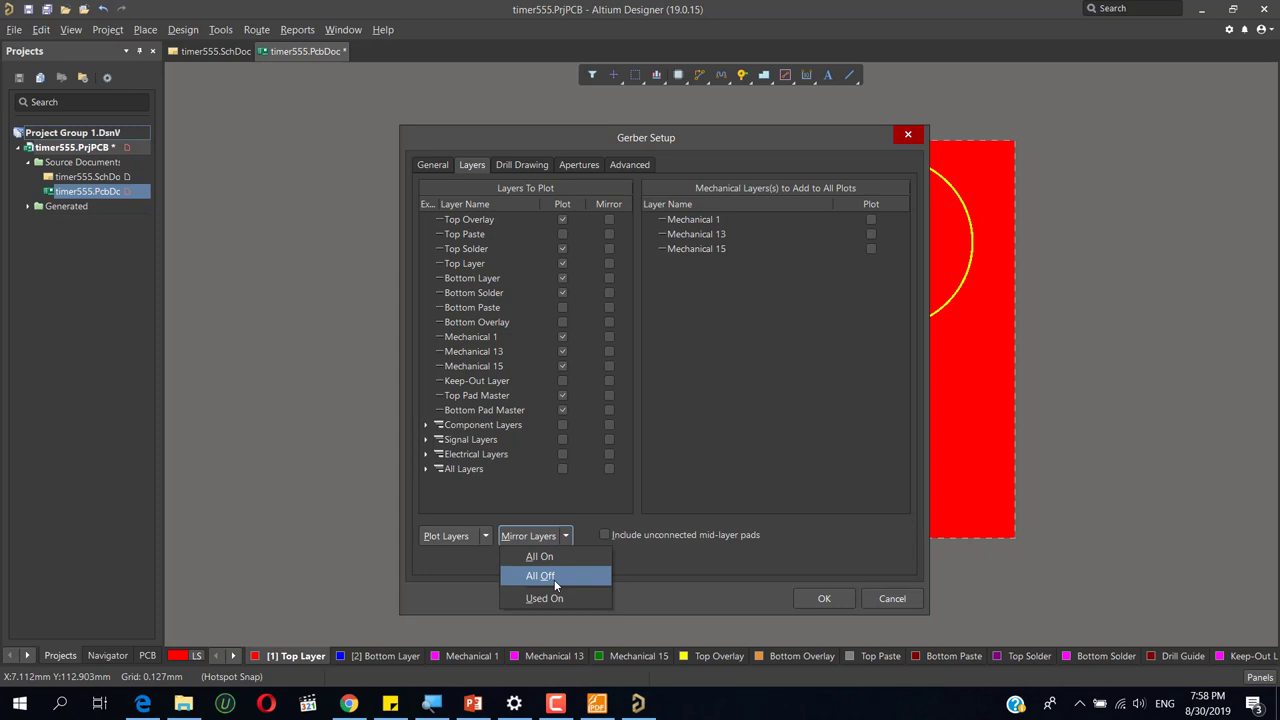
{"action": "left_click", "coordinate": [541, 576]}
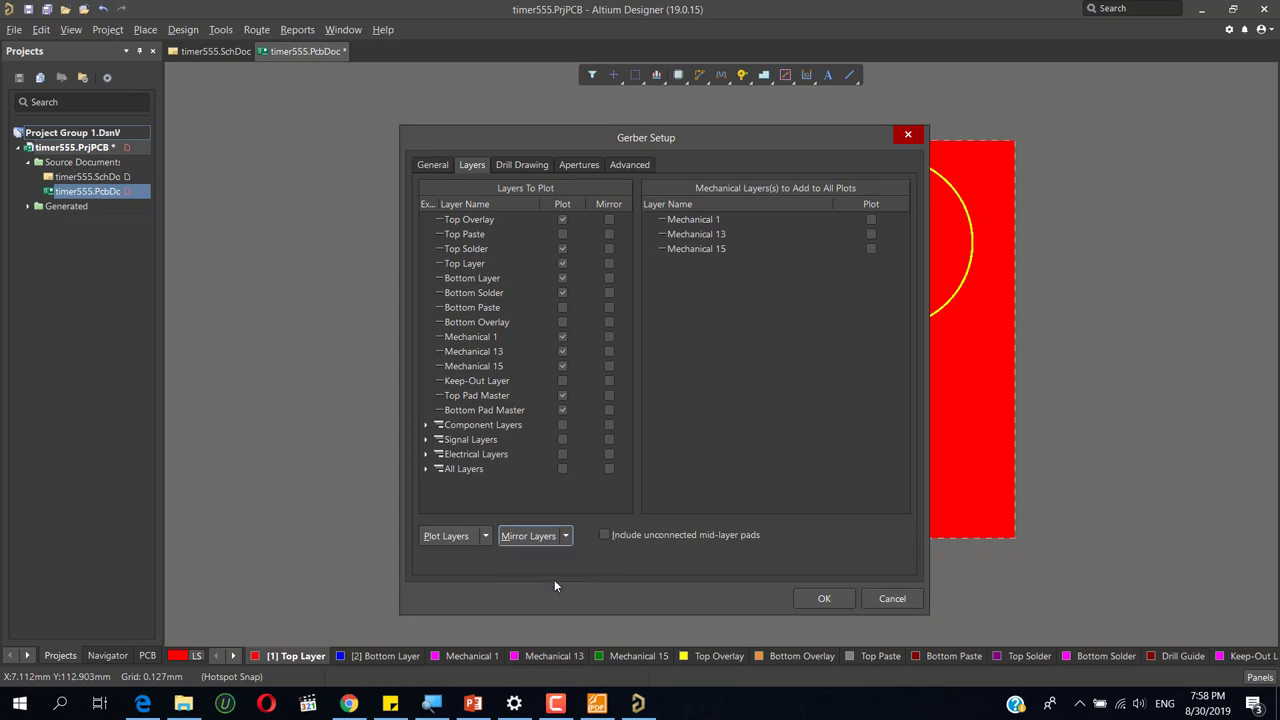
{"action": "left_click", "coordinate": [487, 536]}
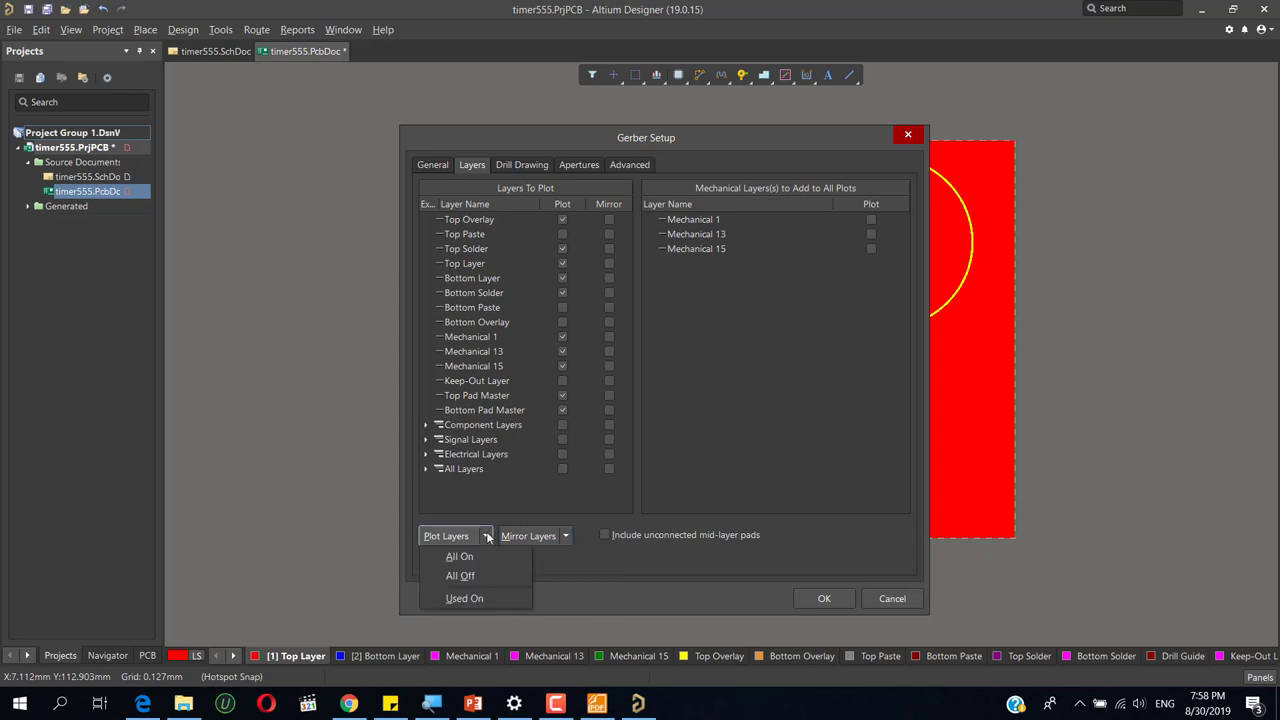
{"action": "left_click", "coordinate": [459, 598]}
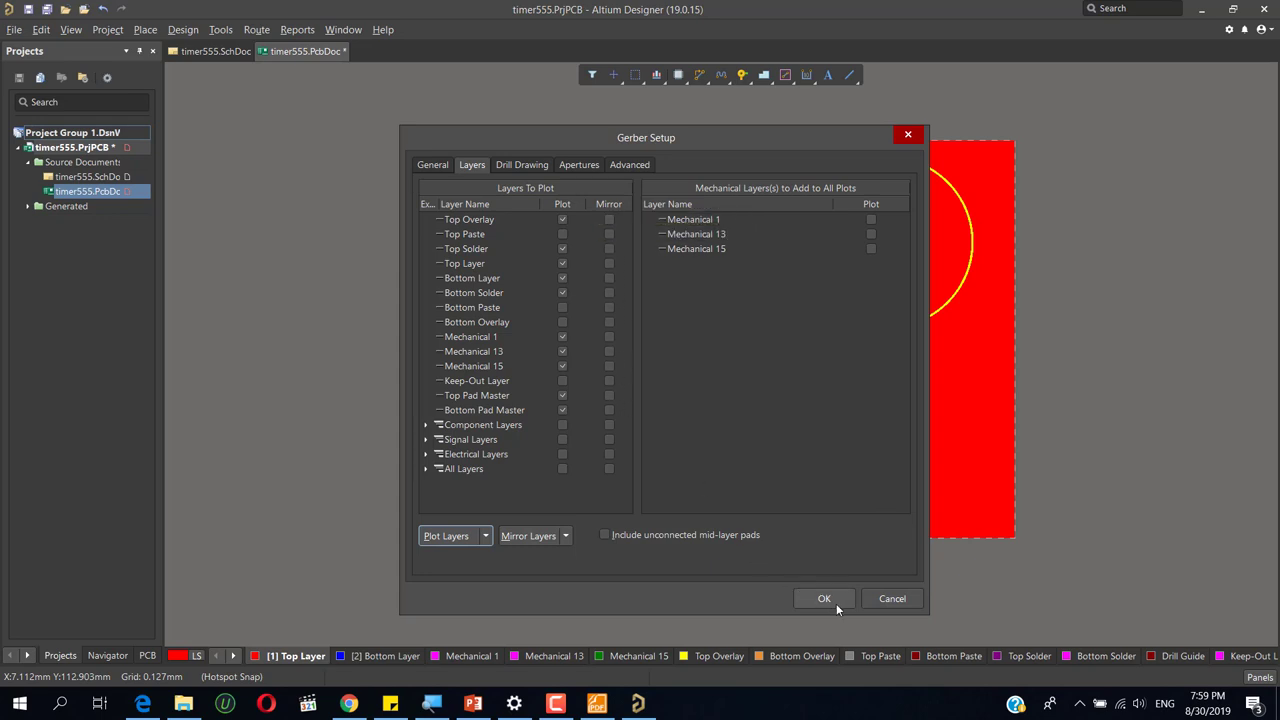
- Review the drill drawing, aperture, advanced and general Gerber settings and generate the Gerber files
{"action": "left_click", "coordinate": [510, 166]}
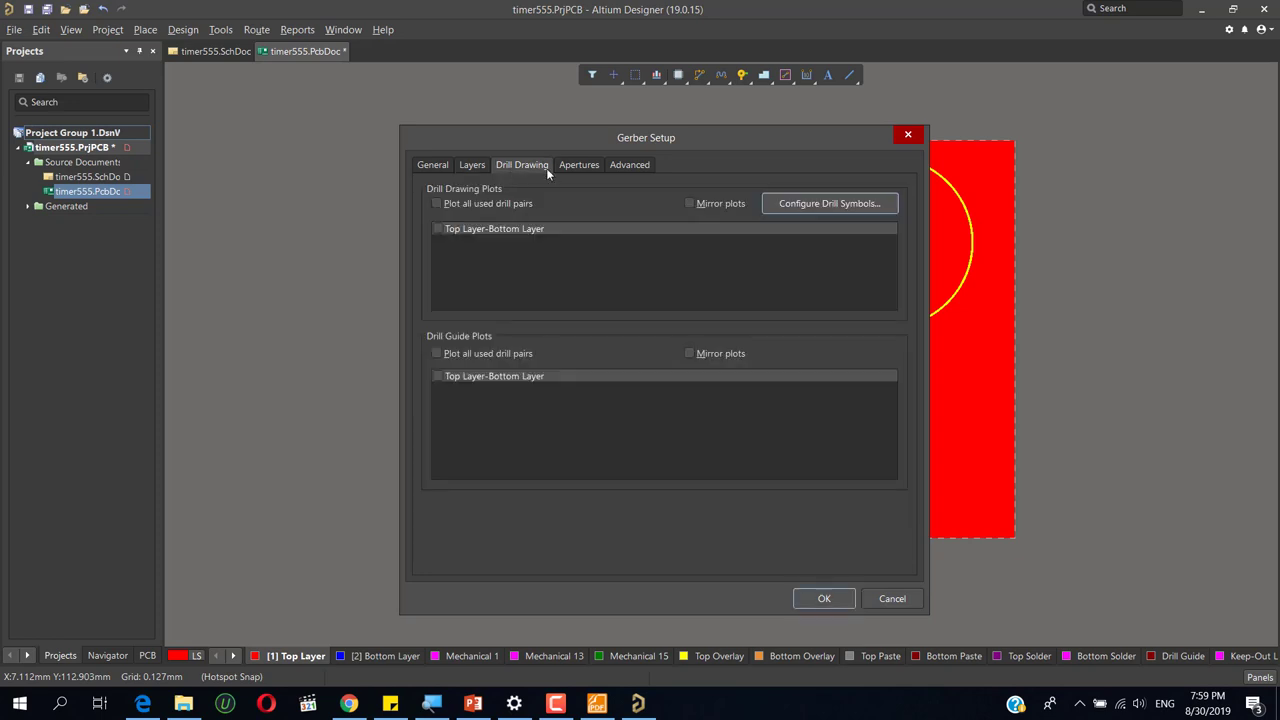
{"action": "left_click", "coordinate": [560, 169]}
{"action": "left_click", "coordinate": [626, 165]}
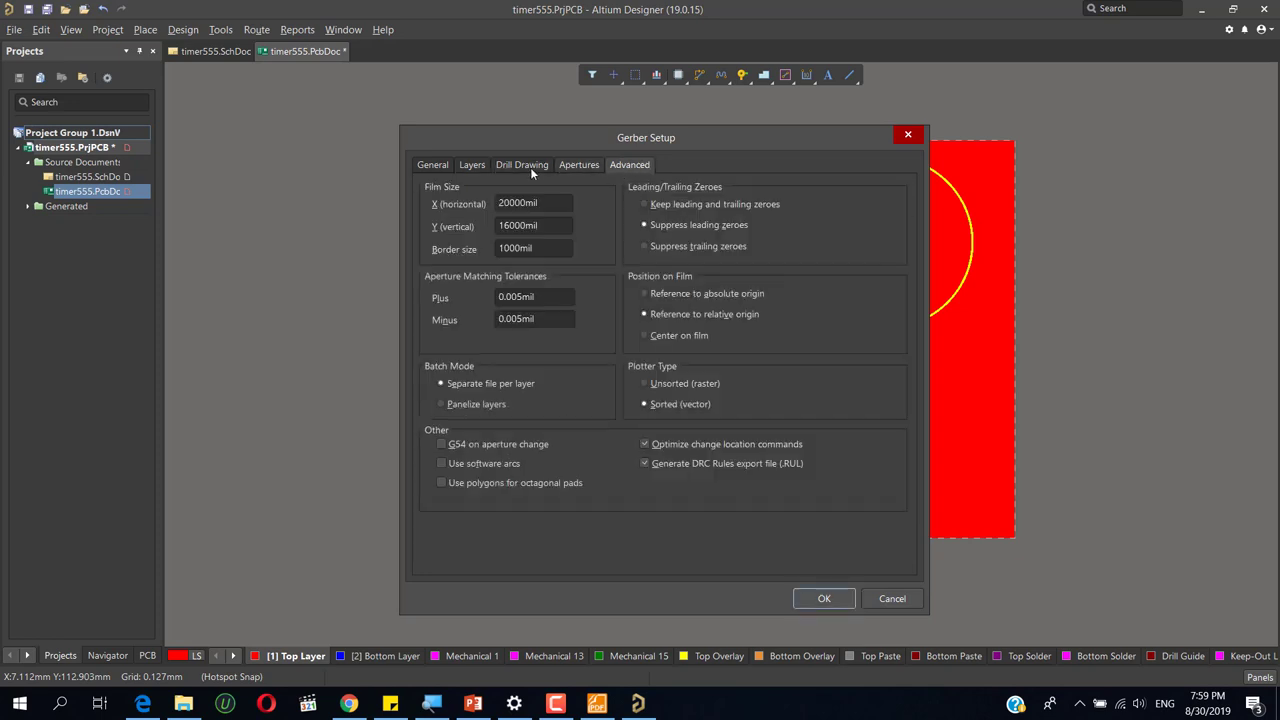
{"action": "left_click", "coordinate": [432, 166]}
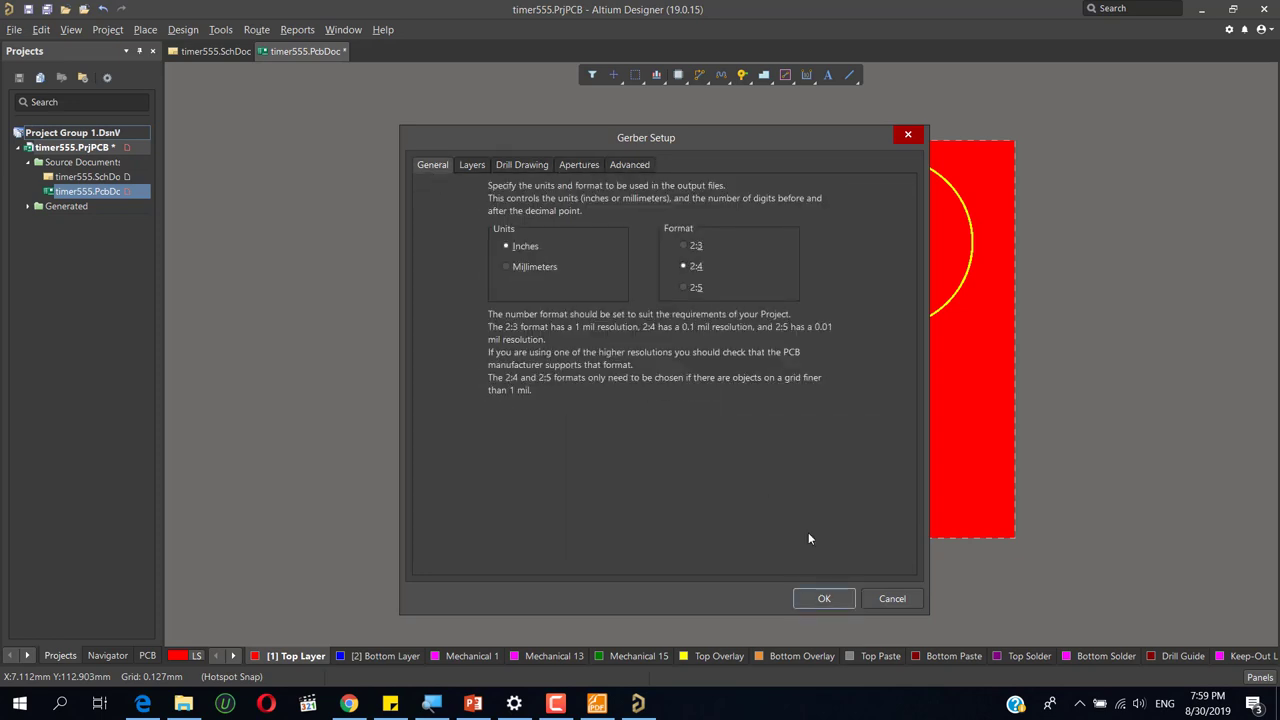
{"action": "left_click", "coordinate": [824, 598]}
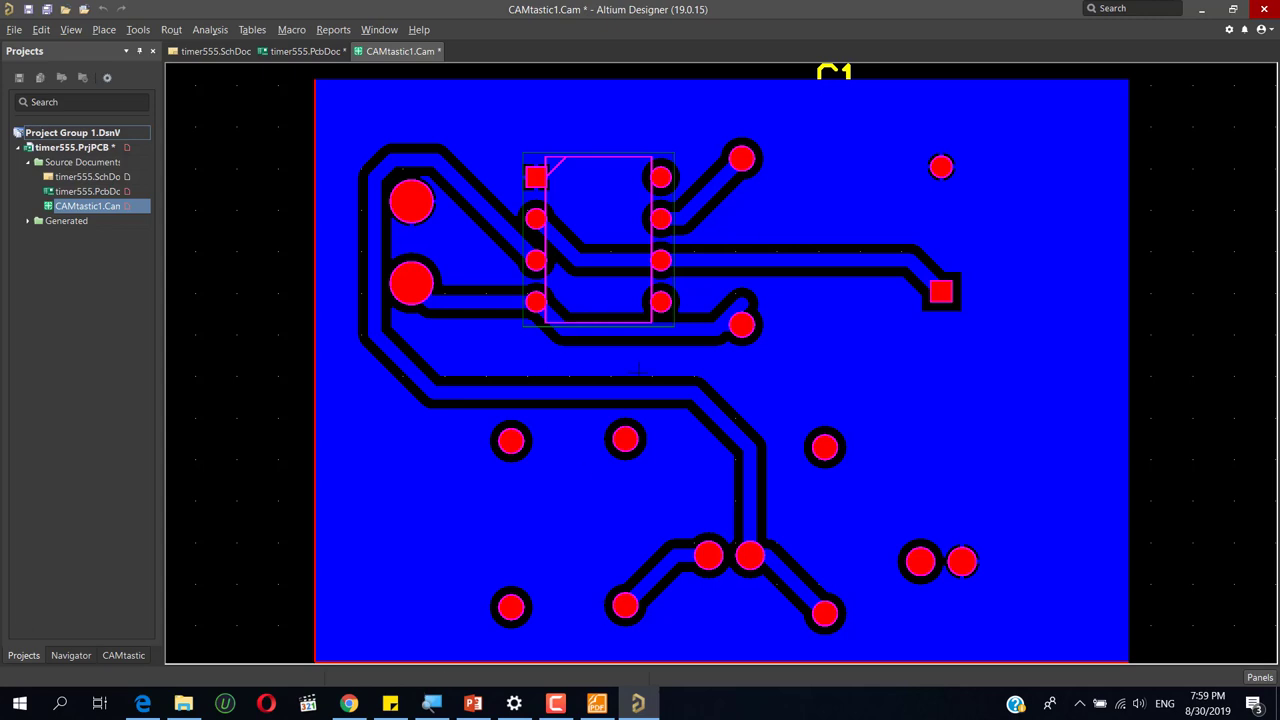
{"action": "scroll", "coordinate": [637, 372], "scroll_direction": "down", "scroll_amount": 1, "text": "ctrl"}
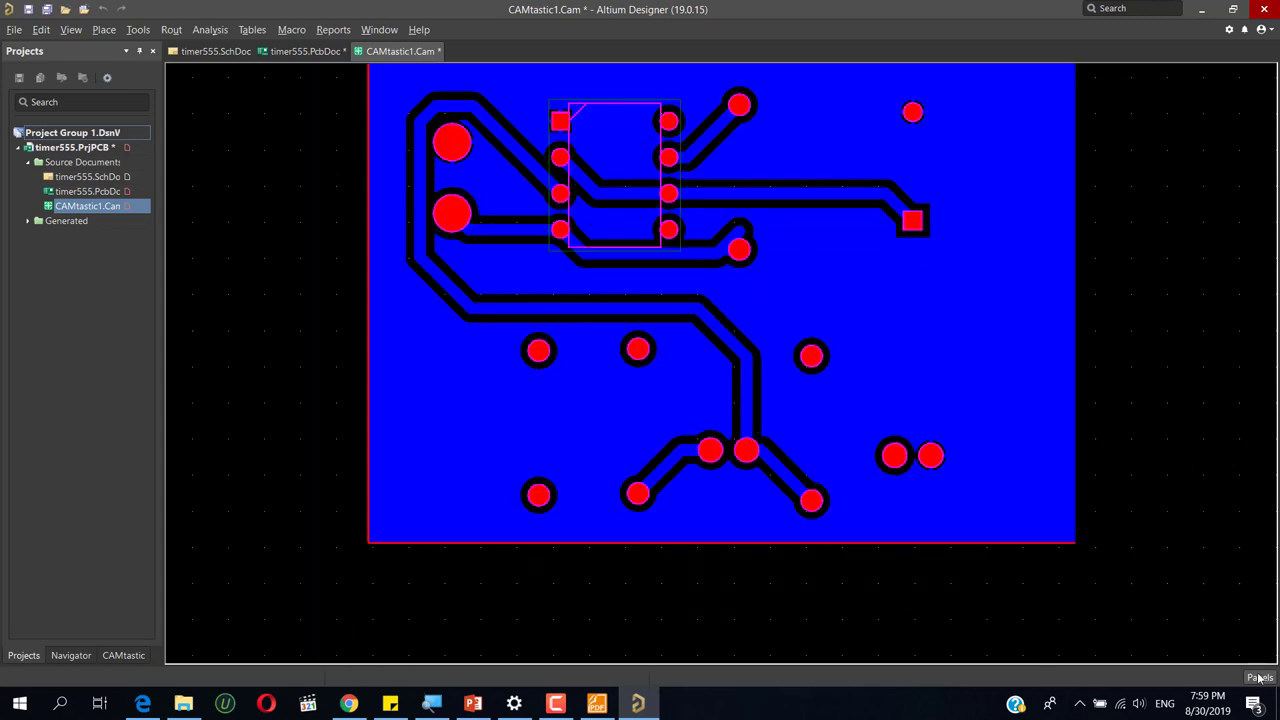
- Switch to the desktop and open the Project Outputs for timer555 folder inside the first circuit - Copy folder
{"action": "key", "text": "super+d"}
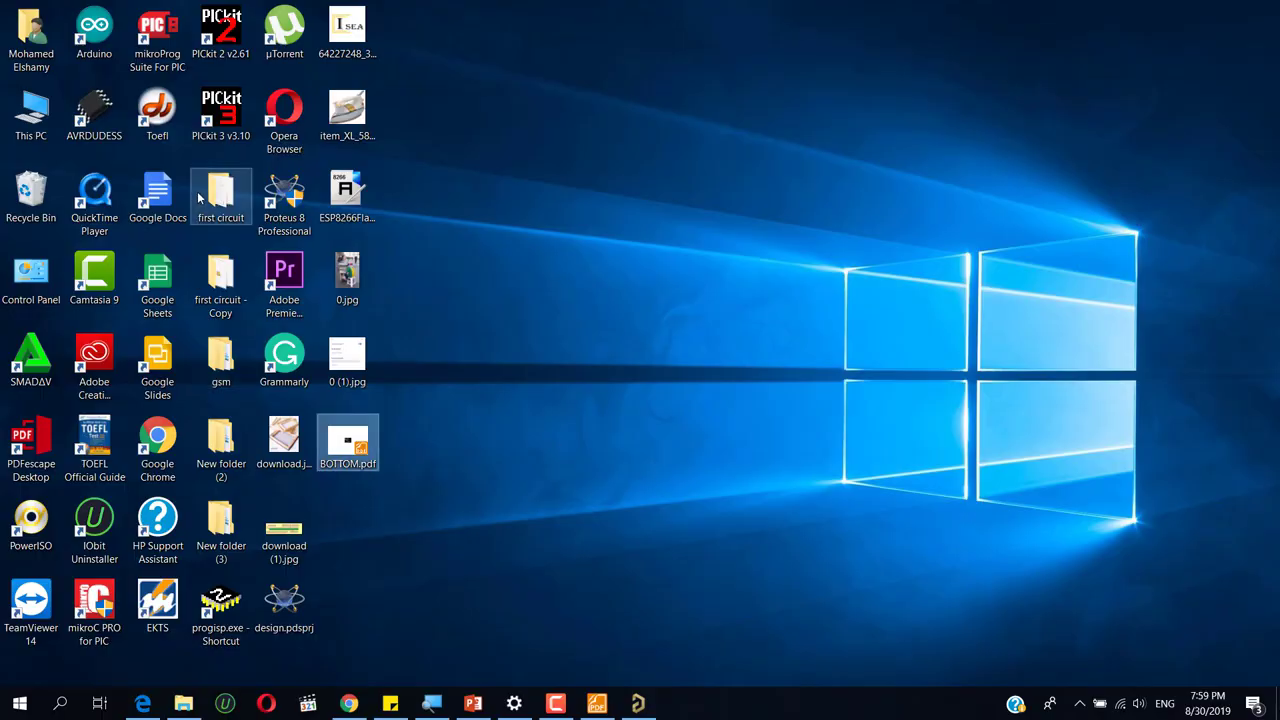
{"action": "left_click", "coordinate": [225, 317]}
{"action": "double_click", "coordinate": [225, 317]}
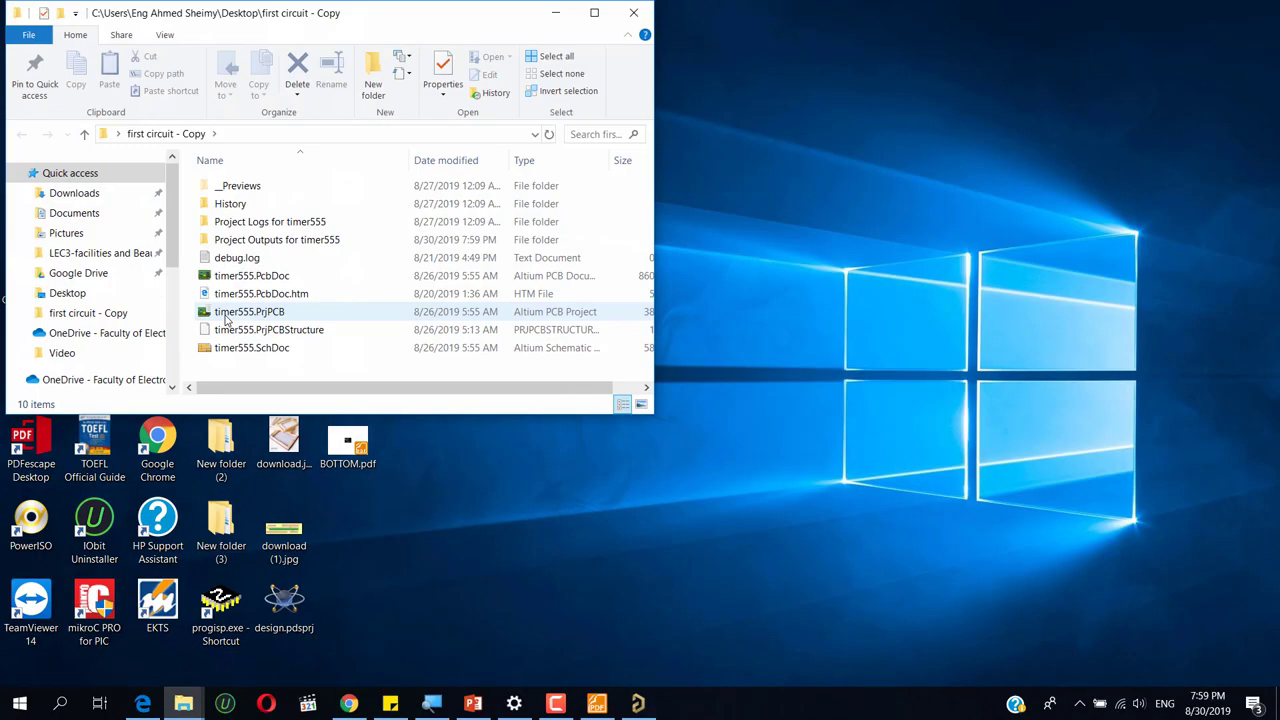
{"action": "left_click", "coordinate": [601, 14]}
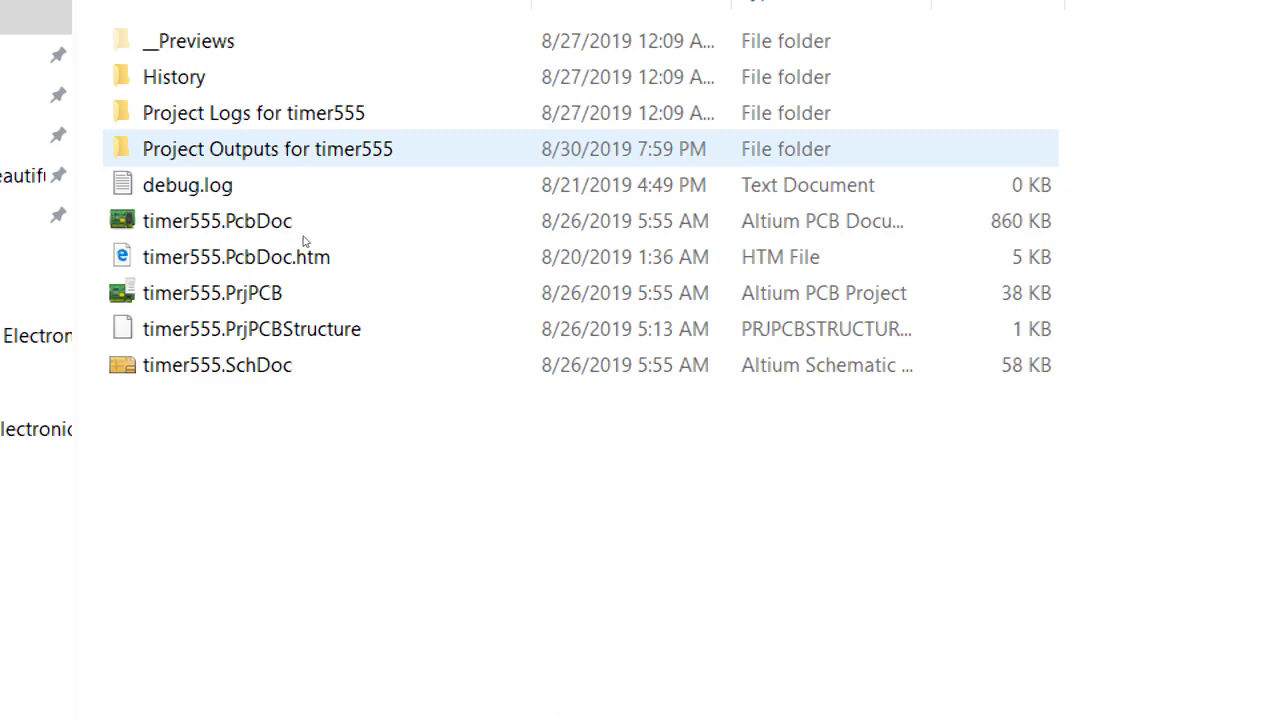
{"action": "key", "text": "Return"}
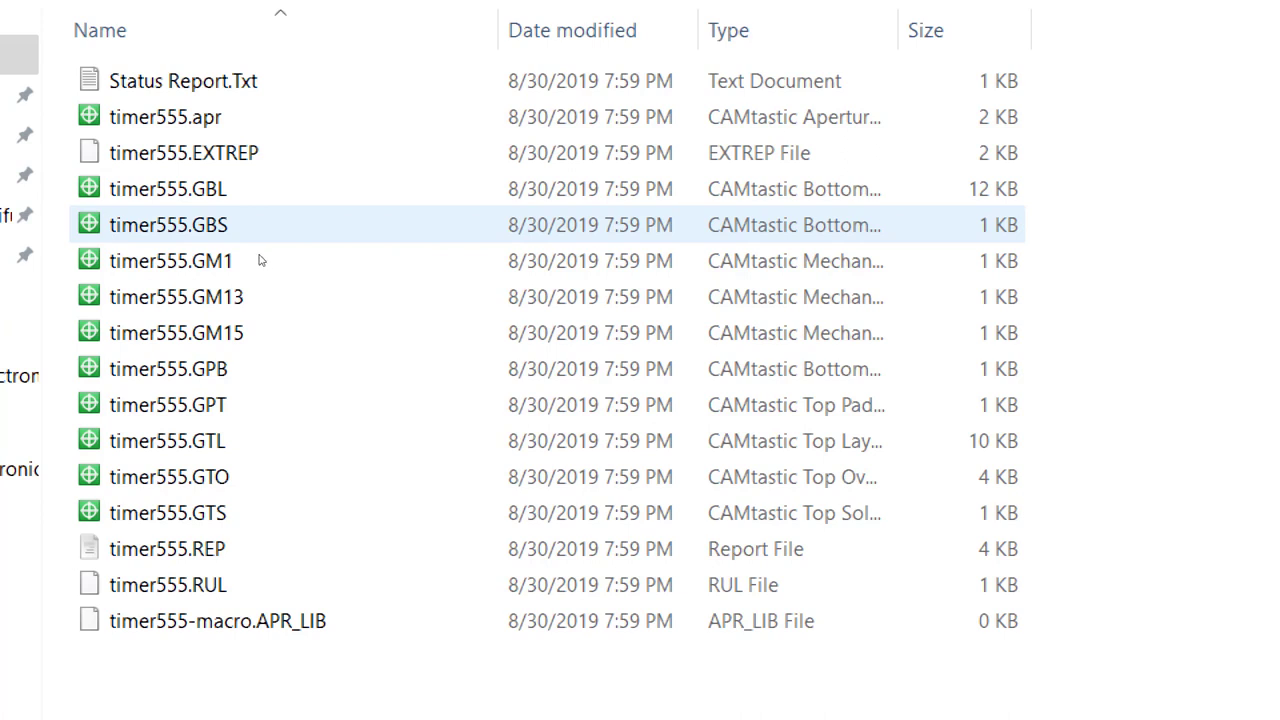
- Examine the generated Gerber files by layer in the project outputs and return to the parent folder
{"action": "key", "text": "Down"}
{"action": "key", "text": "Down"}
{"action": "key", "text": "Down"}
{"action": "key", "text": "Down"}
{"action": "key", "text": "Down"}
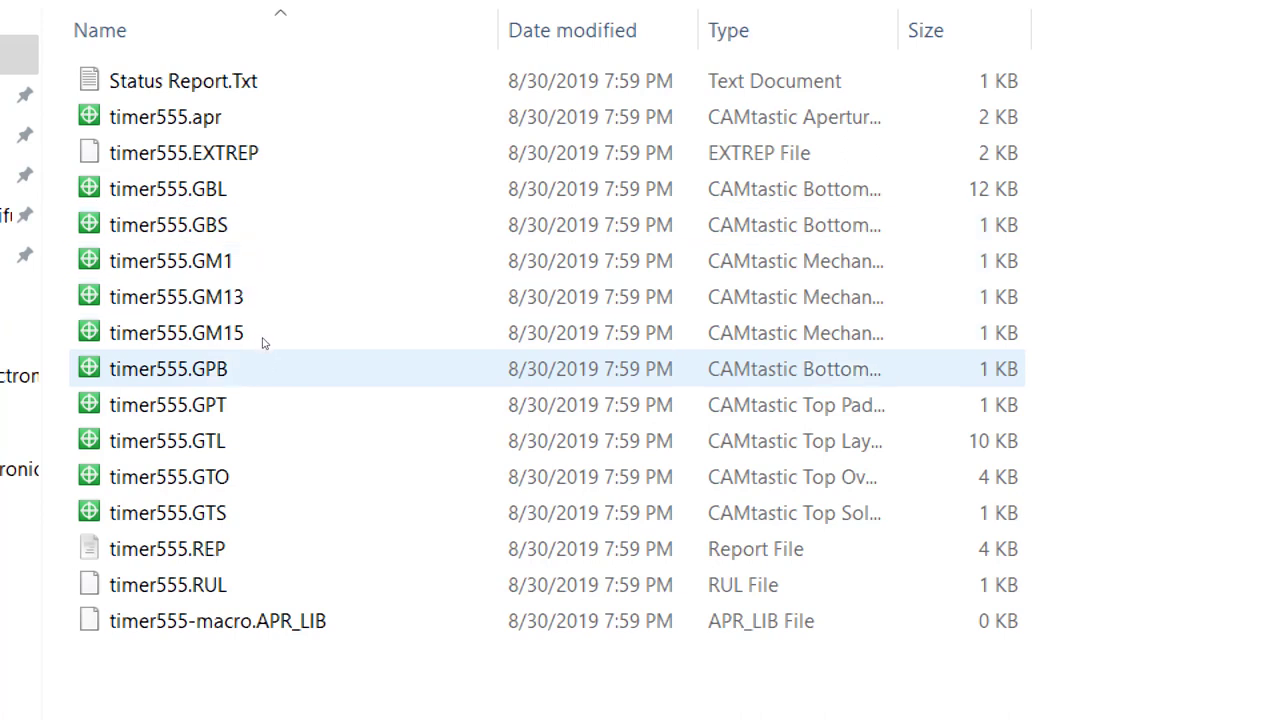
{"action": "key", "text": "Up"}
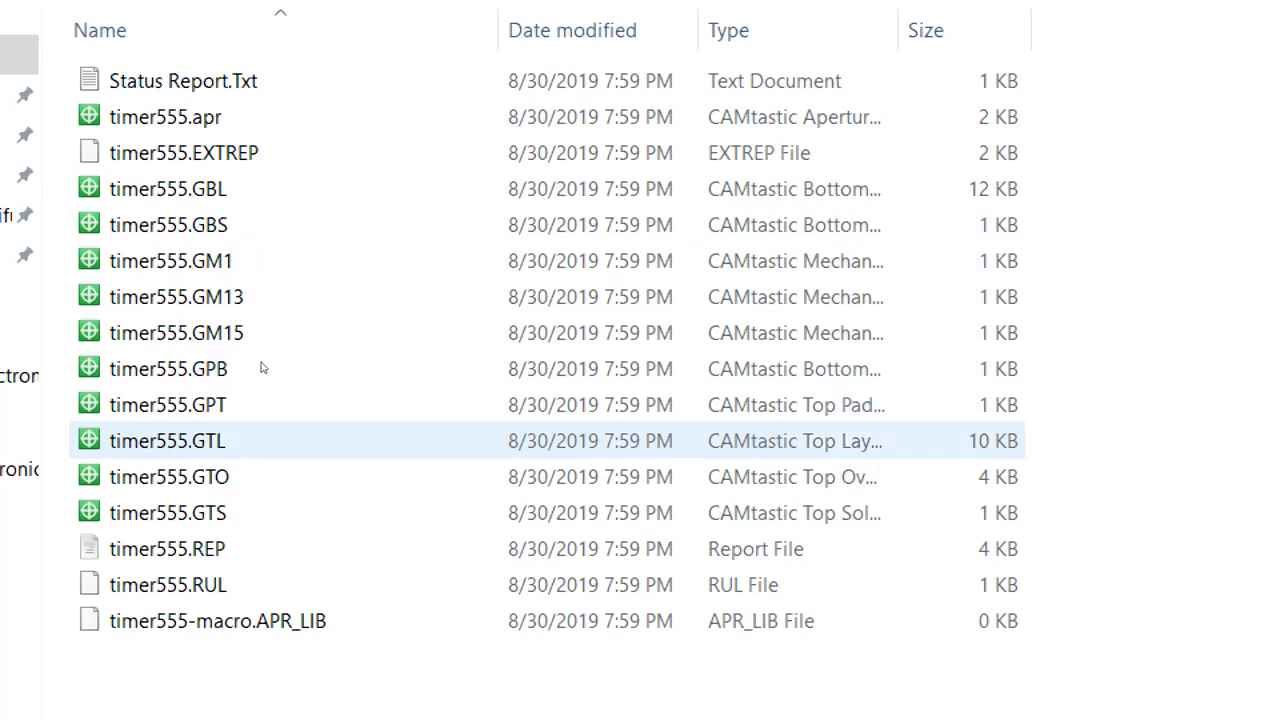
{"action": "key", "text": "Down"}
{"action": "key", "text": "Down"}
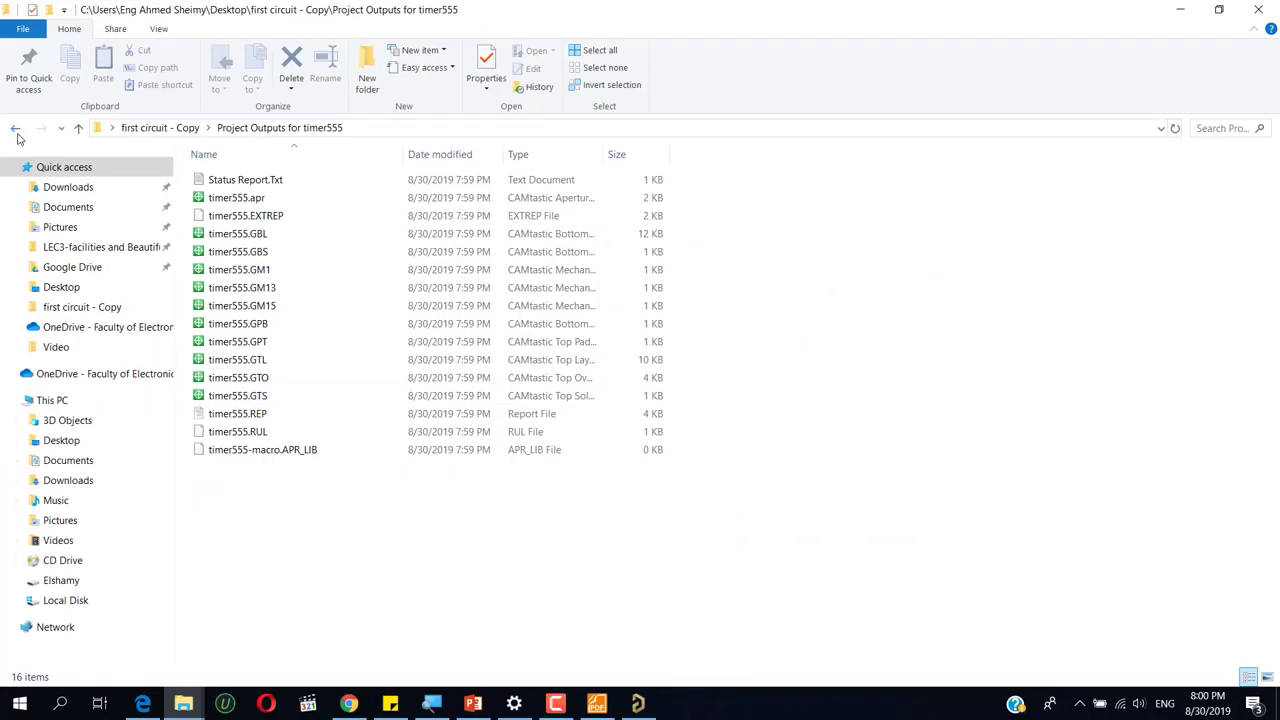
{"action": "left_click", "coordinate": [16, 131]}
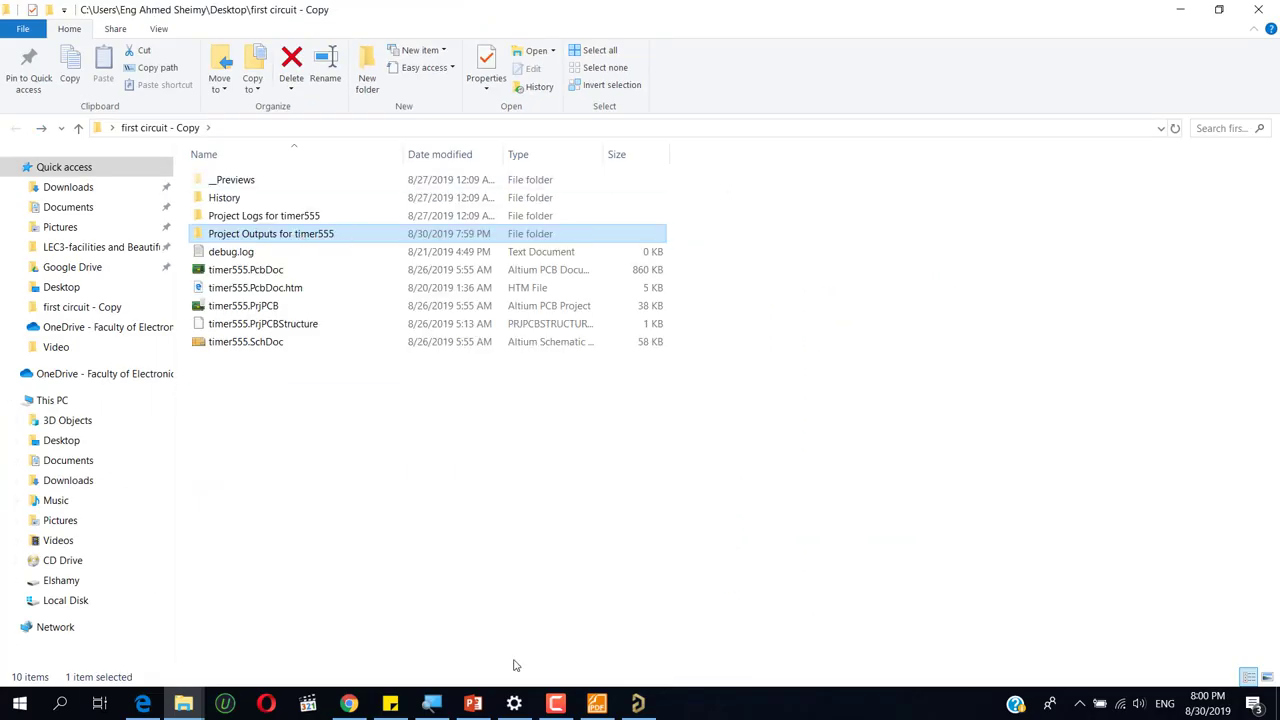
- Switch back to Altium Designer, look over the CAM result and return to the timer555.PcbDoc board
{"action": "left_click", "coordinate": [635, 706]}
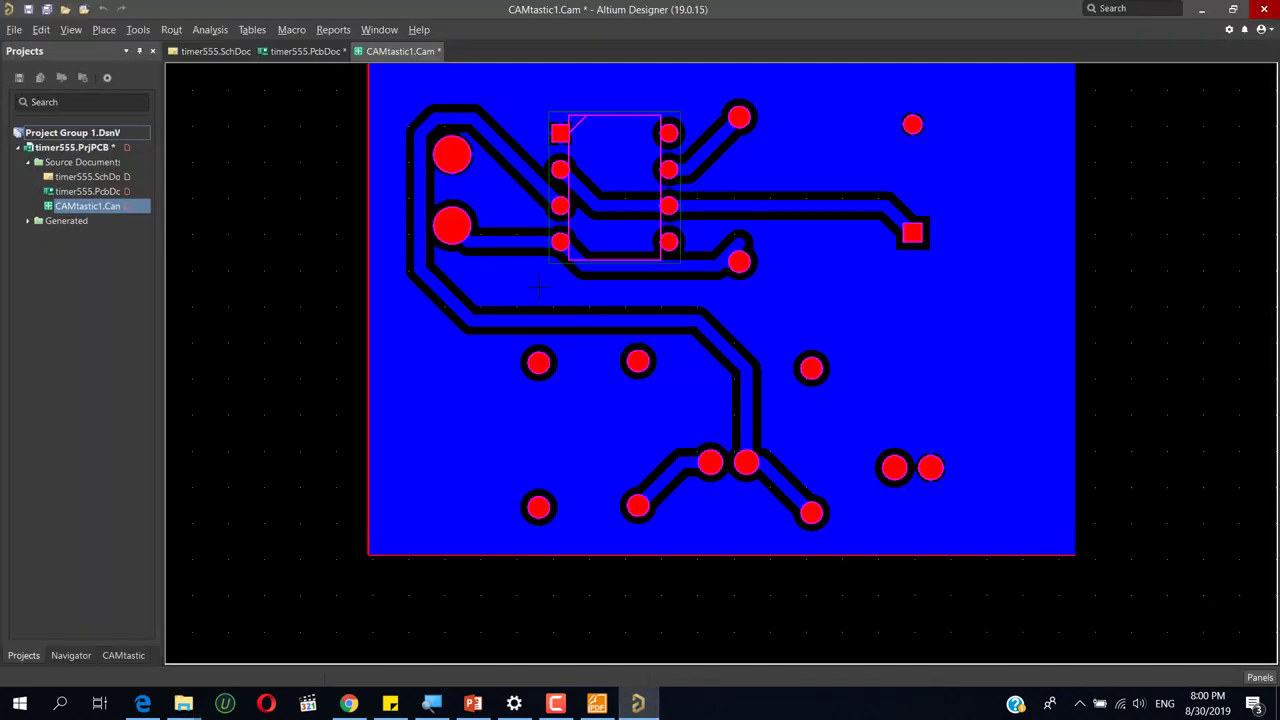
{"action": "scroll", "coordinate": [538, 288], "scroll_direction": "up", "scroll_amount": 1}
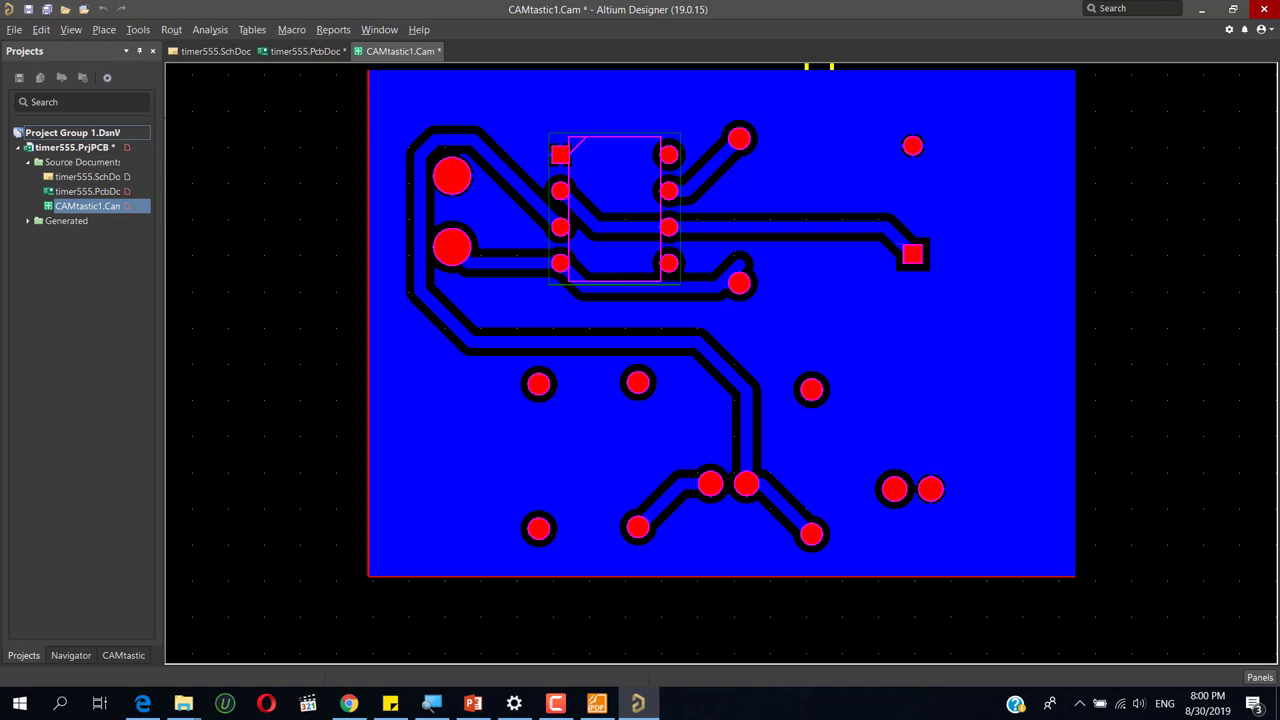
{"action": "left_click", "coordinate": [244, 52]}
{"action": "left_click", "coordinate": [303, 51]}
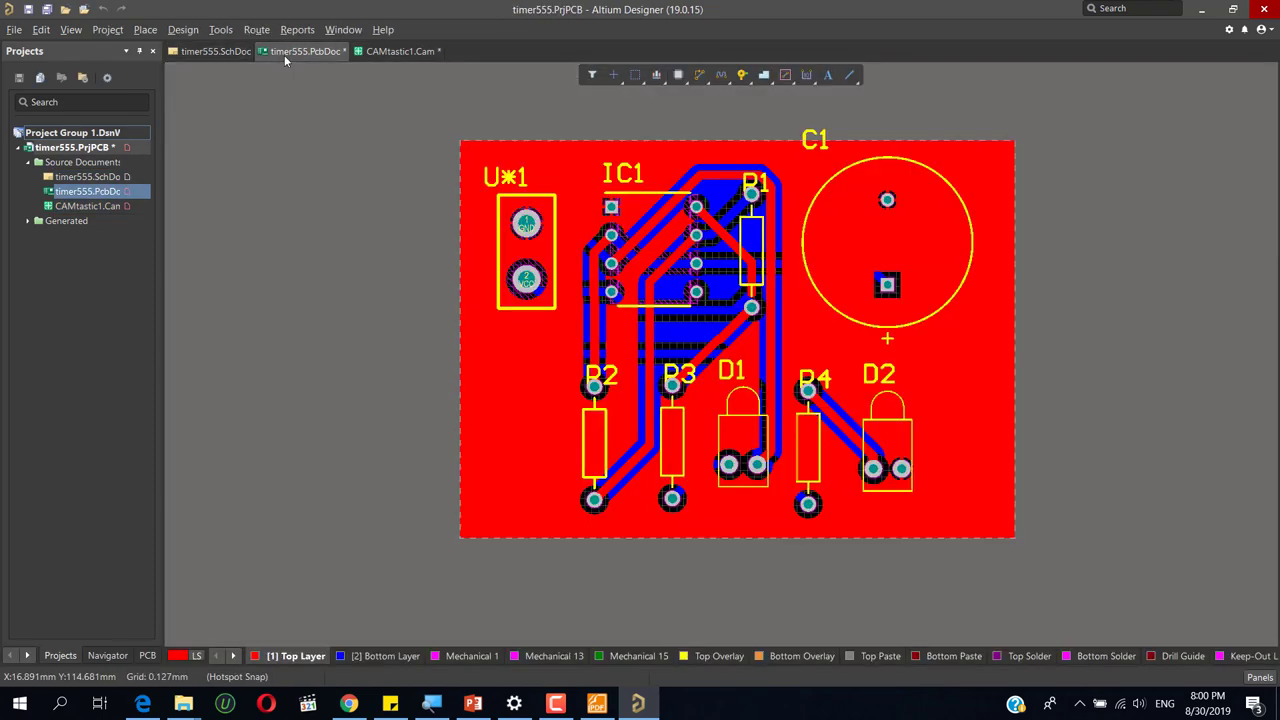
- Generate the board's NC drill files with 2:4 format, leading zeroes suppressed and coordinates referenced to the absolute origin
{"action": "left_click", "coordinate": [12, 30]}
{"action": "mouse_move", "coordinate": [147, 385]}
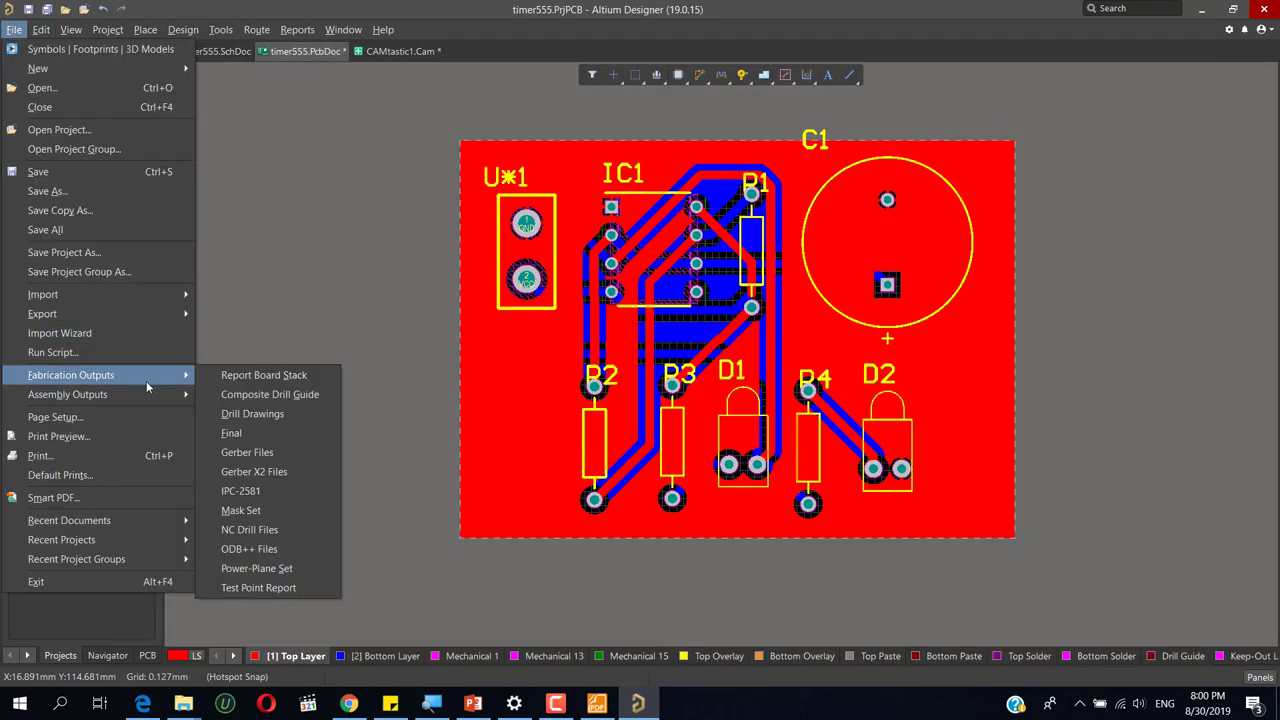
{"action": "left_click", "coordinate": [279, 537]}
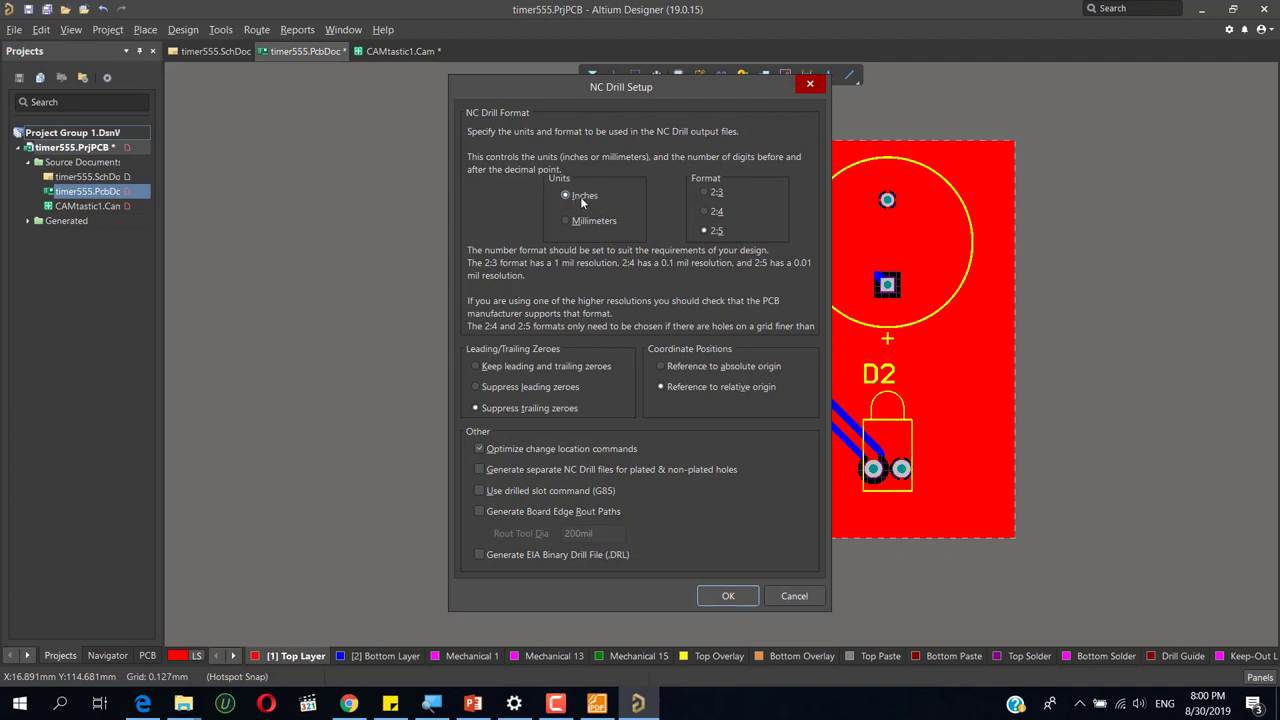
{"action": "left_click", "coordinate": [705, 213]}
{"action": "left_click", "coordinate": [475, 388]}
{"action": "left_click", "coordinate": [660, 366]}
{"action": "left_click", "coordinate": [728, 596]}
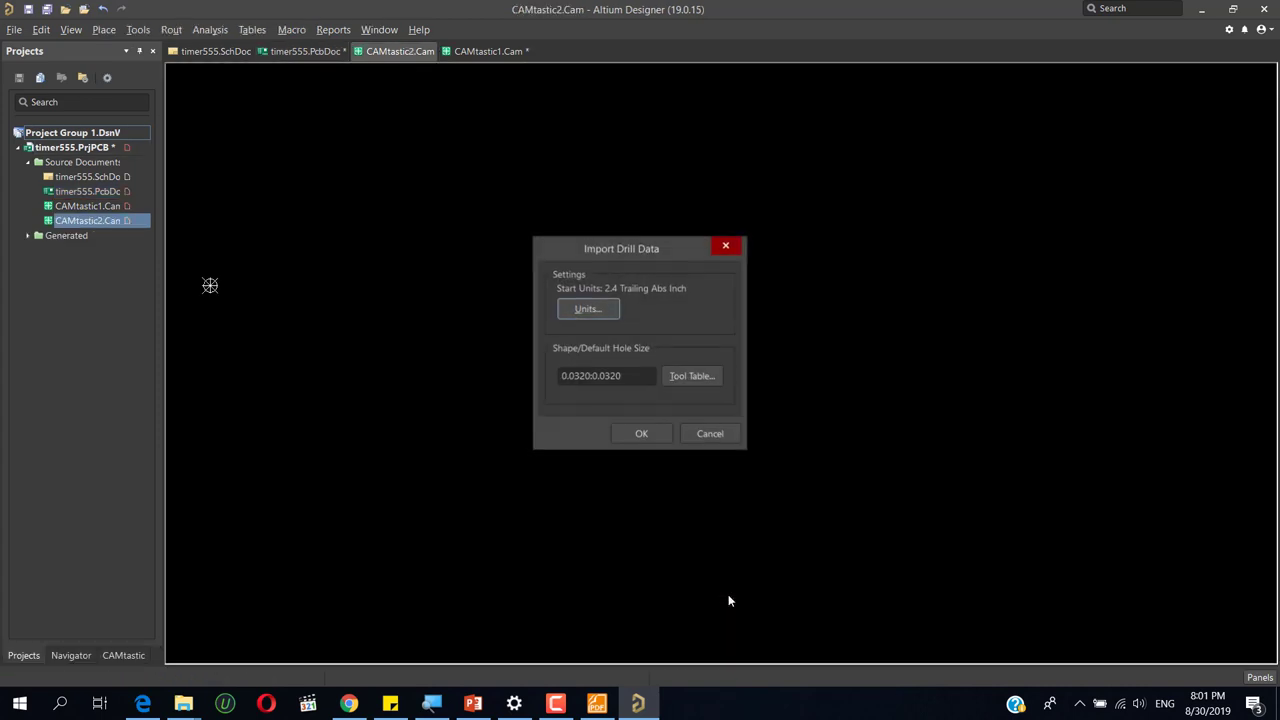
- Check the digits, units and zero suppression in the NC drill import settings and import the drill data
{"action": "left_click", "coordinate": [596, 312]}
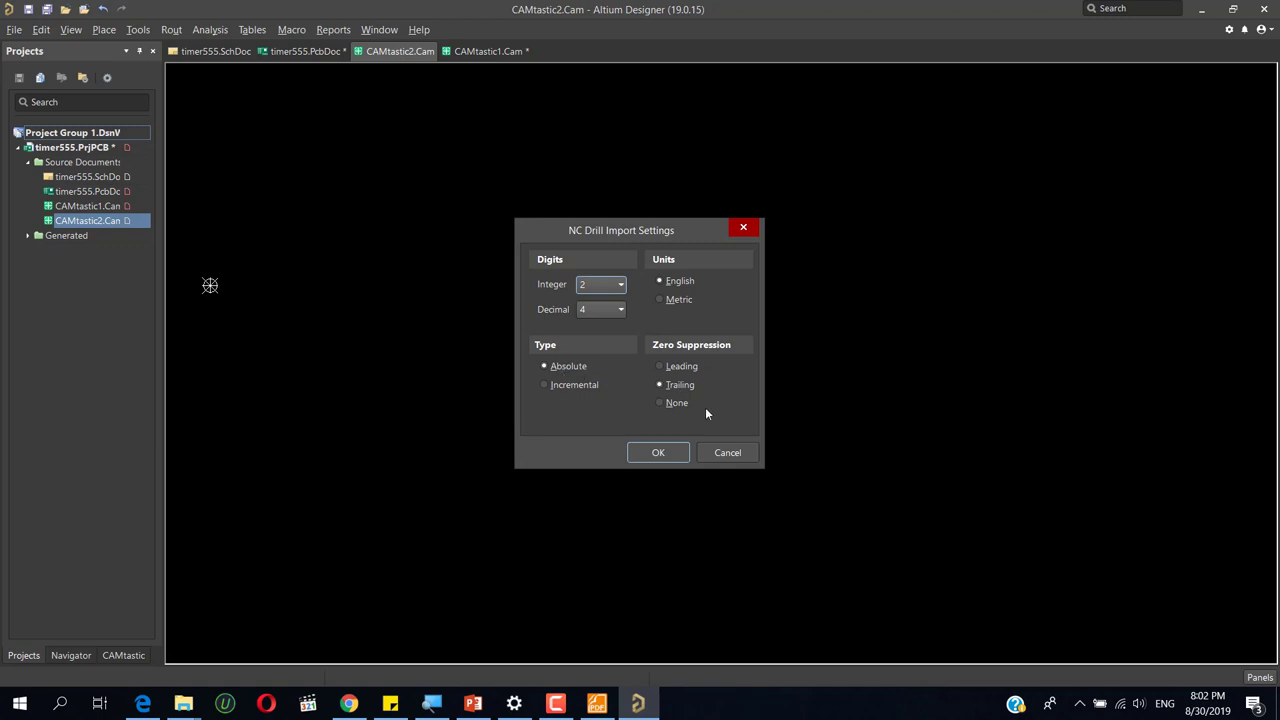
{"action": "left_click", "coordinate": [657, 454]}
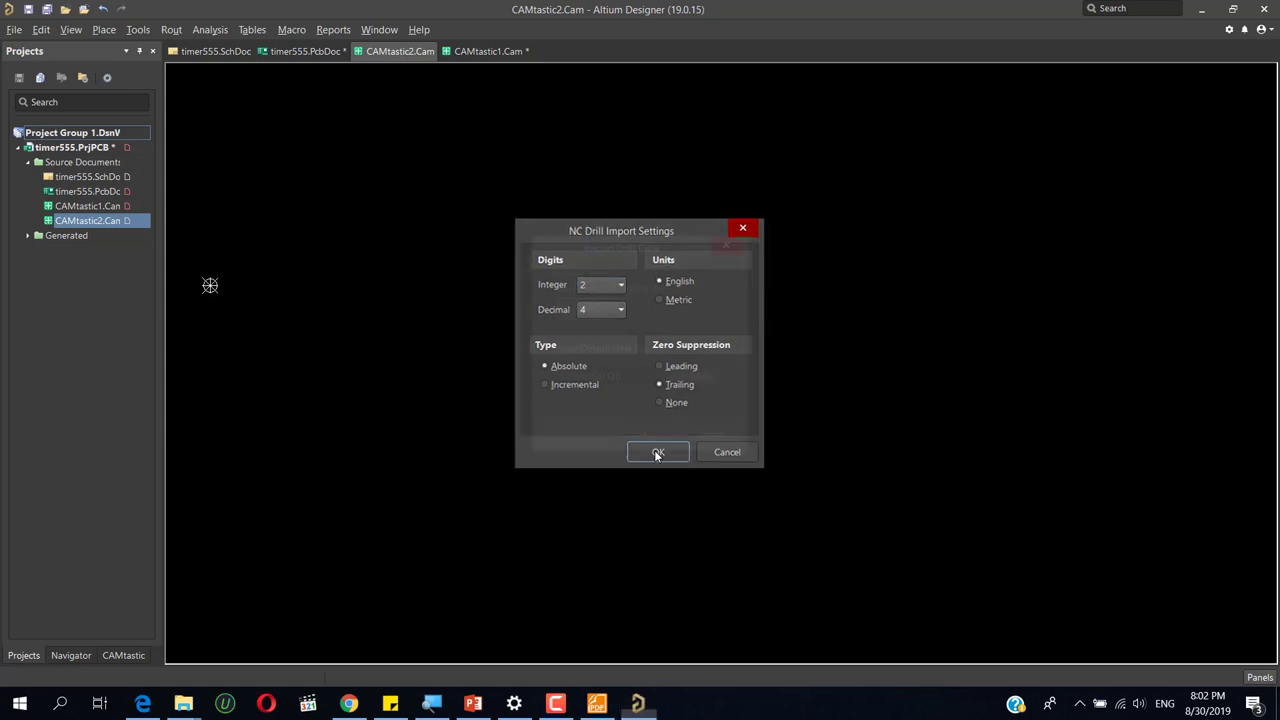
{"action": "left_click", "coordinate": [657, 440]}
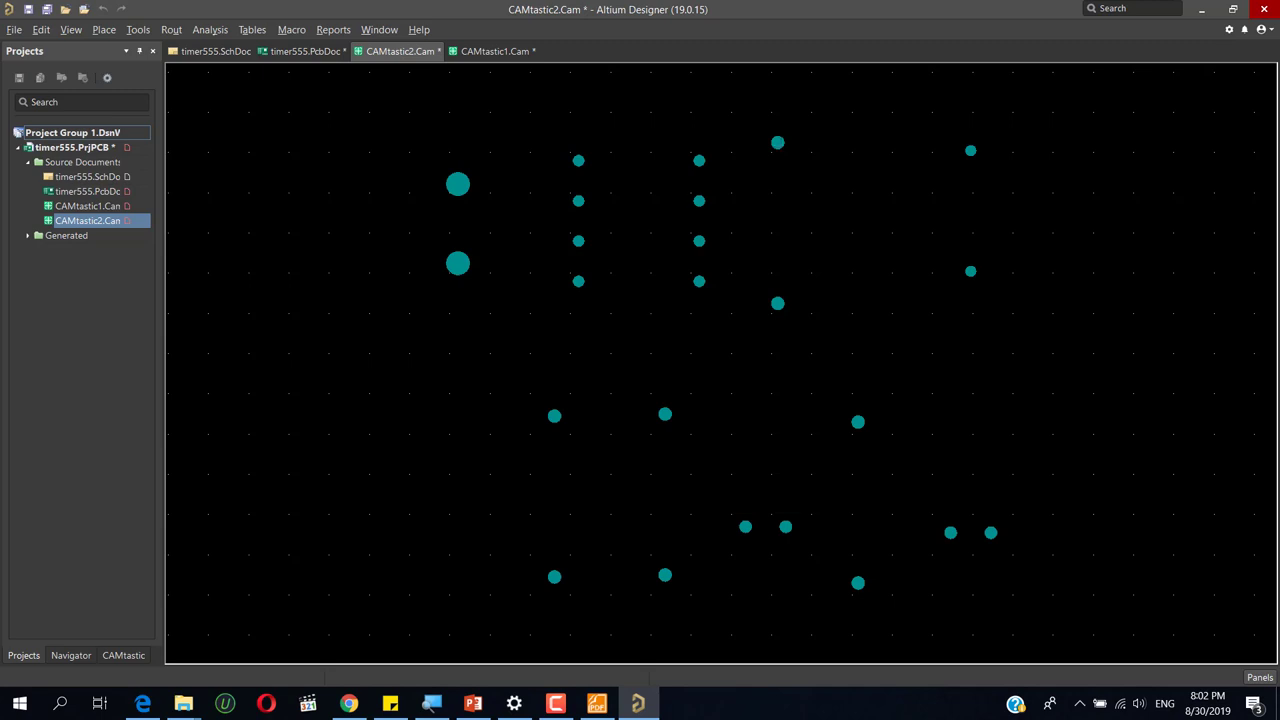
- Start a drill data export for layer L1: timer555.txt and set the NC drill export format to 4 decimal digits
{"action": "left_click", "coordinate": [14, 29]}
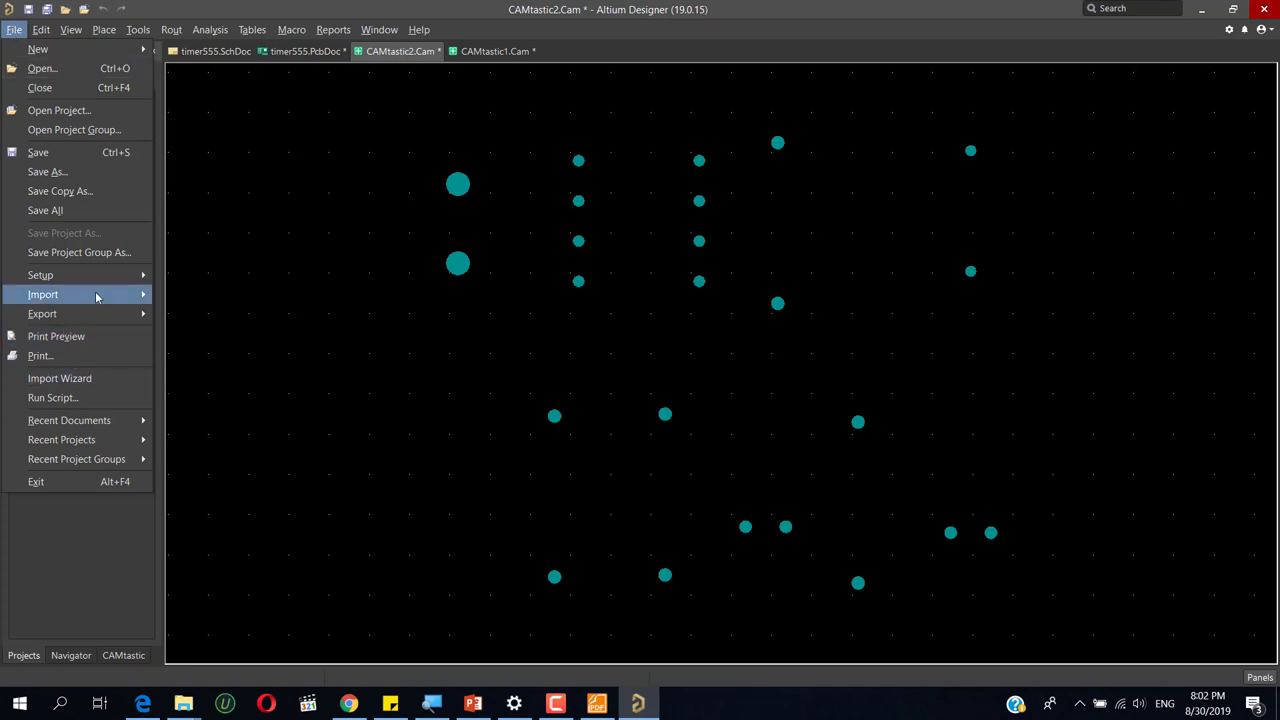
{"action": "mouse_move", "coordinate": [112, 305]}
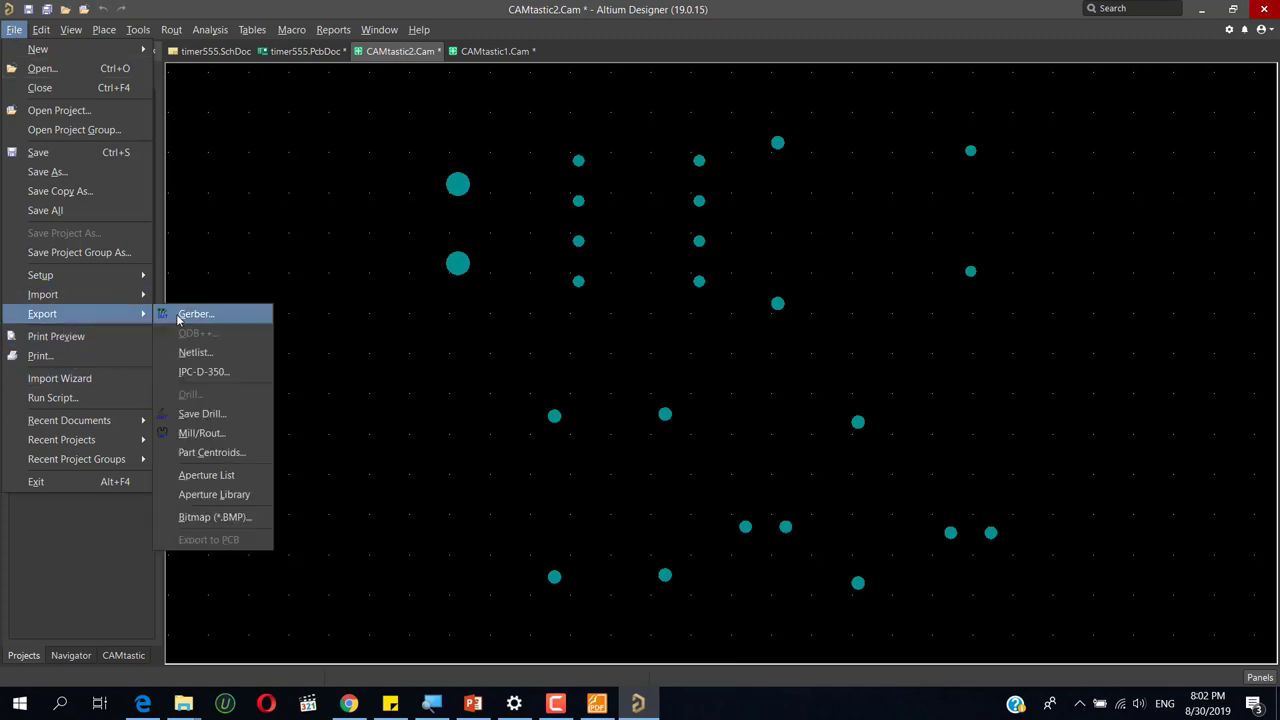
{"action": "left_click", "coordinate": [235, 424]}
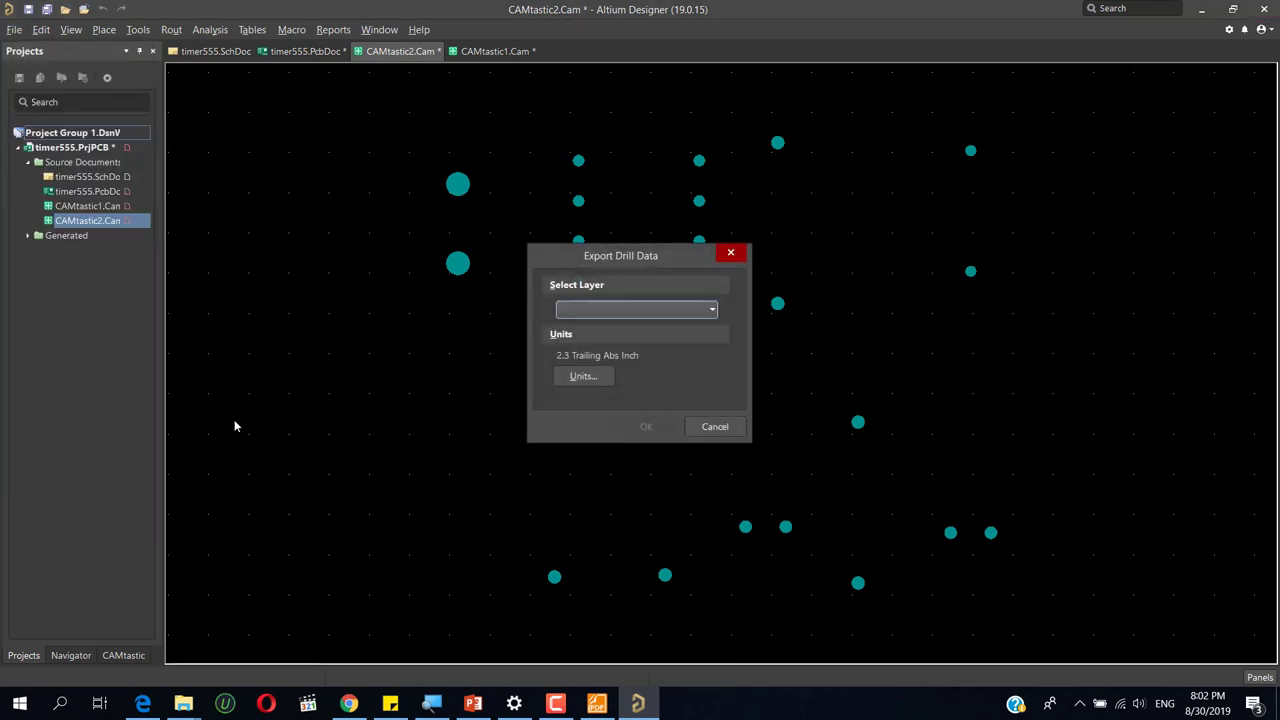
{"action": "left_click", "coordinate": [656, 311]}
{"action": "left_click", "coordinate": [611, 340]}
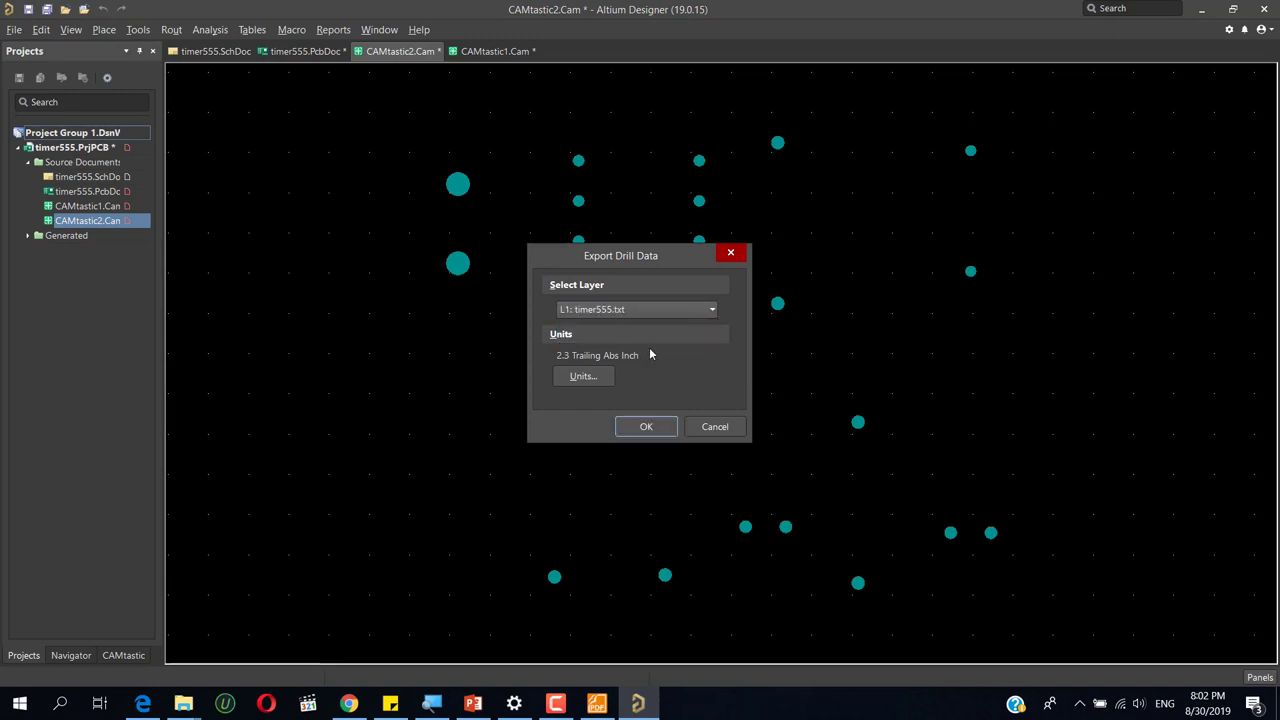
{"action": "left_click", "coordinate": [583, 377]}
{"action": "left_click", "coordinate": [611, 311]}
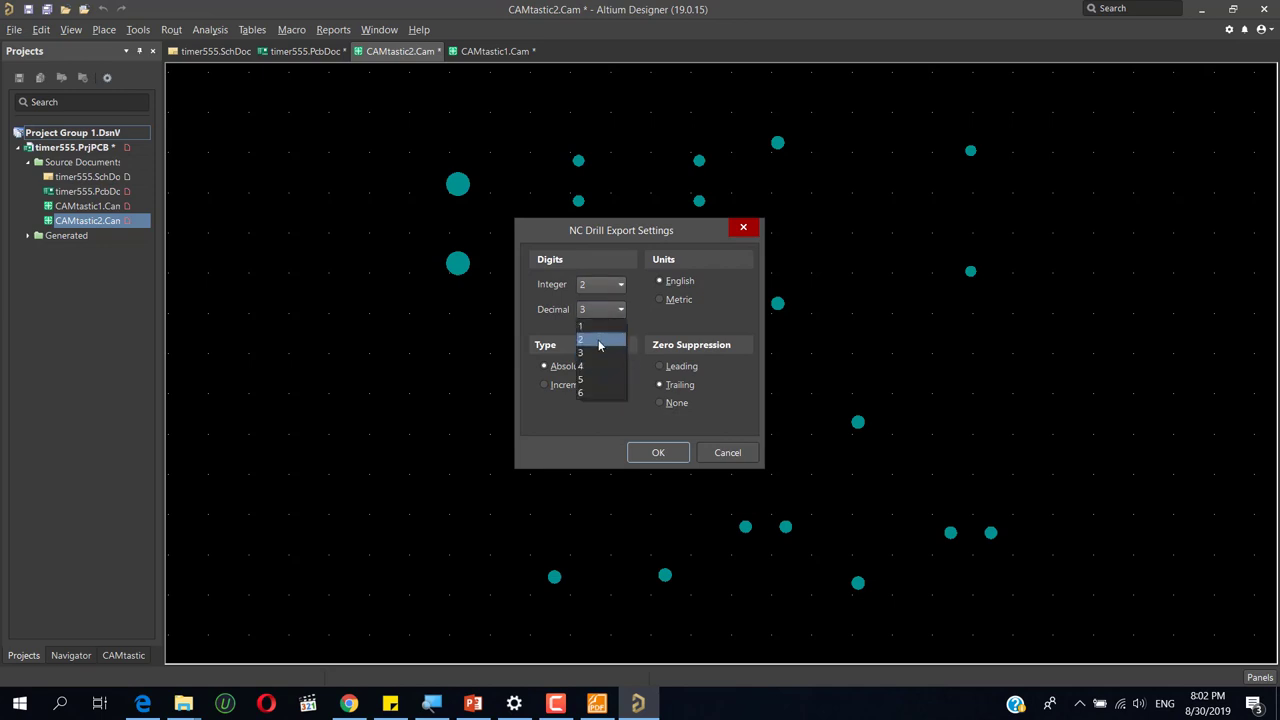
{"action": "left_click", "coordinate": [580, 366]}
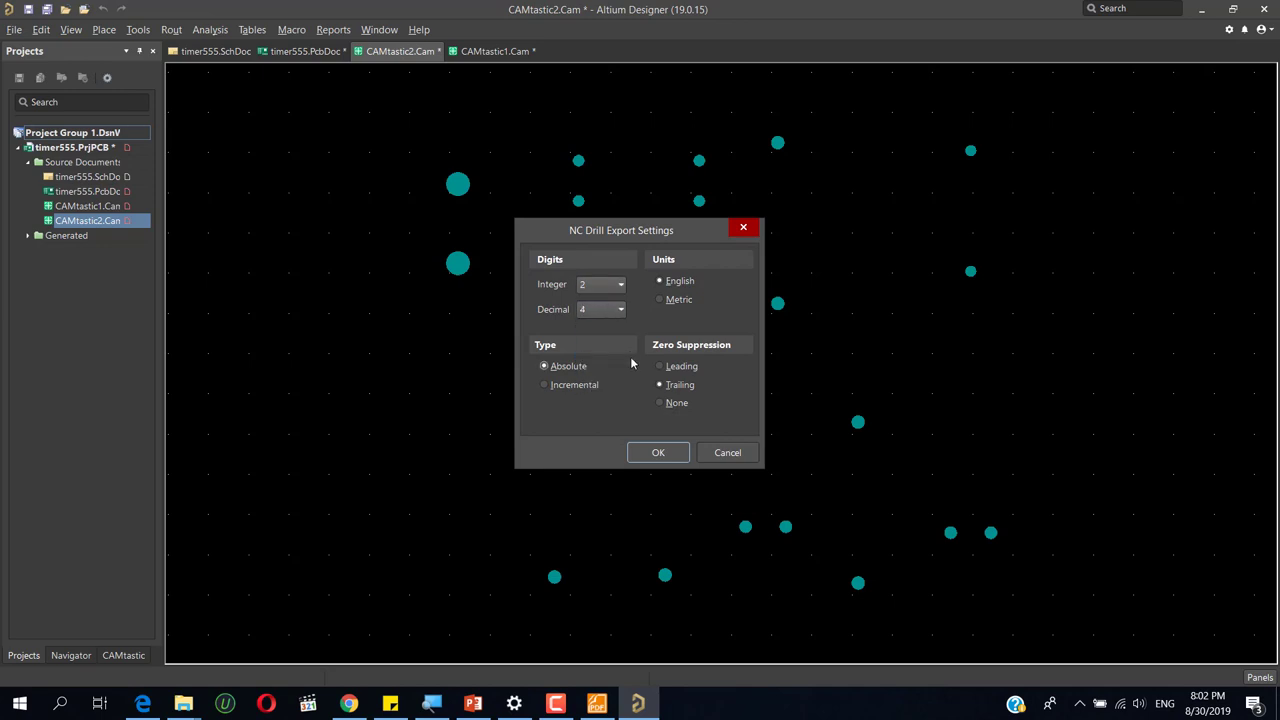
{"action": "left_click", "coordinate": [658, 453]}
- Accept the drill export settings and write cam.drl with the Desktop as export directory
{"action": "left_click", "coordinate": [646, 427]}
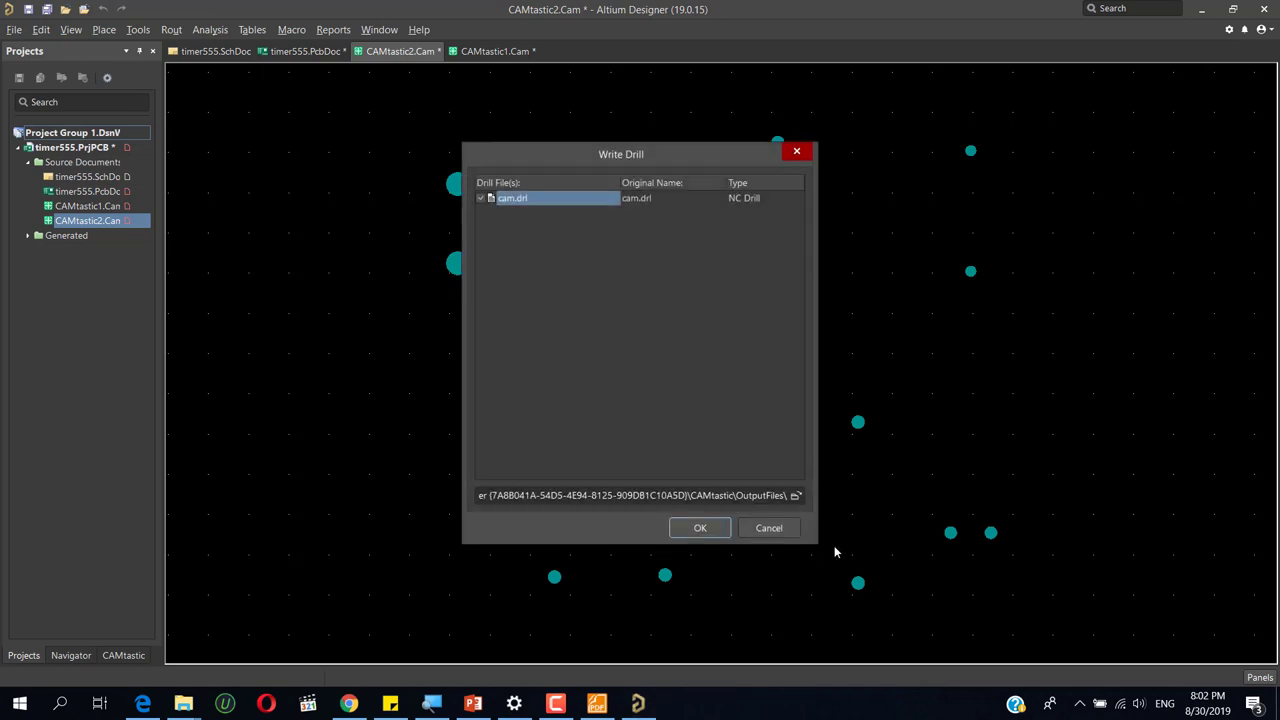
{"action": "left_click", "coordinate": [796, 495]}
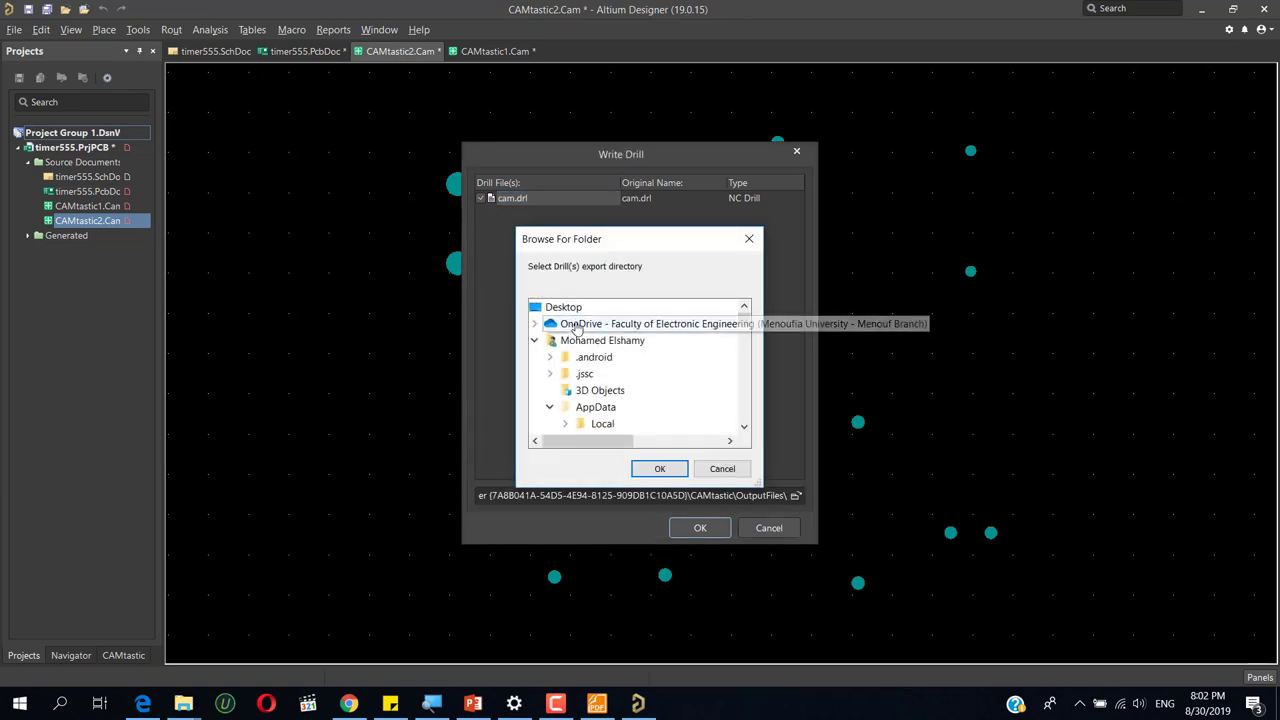
{"action": "left_click", "coordinate": [660, 469]}
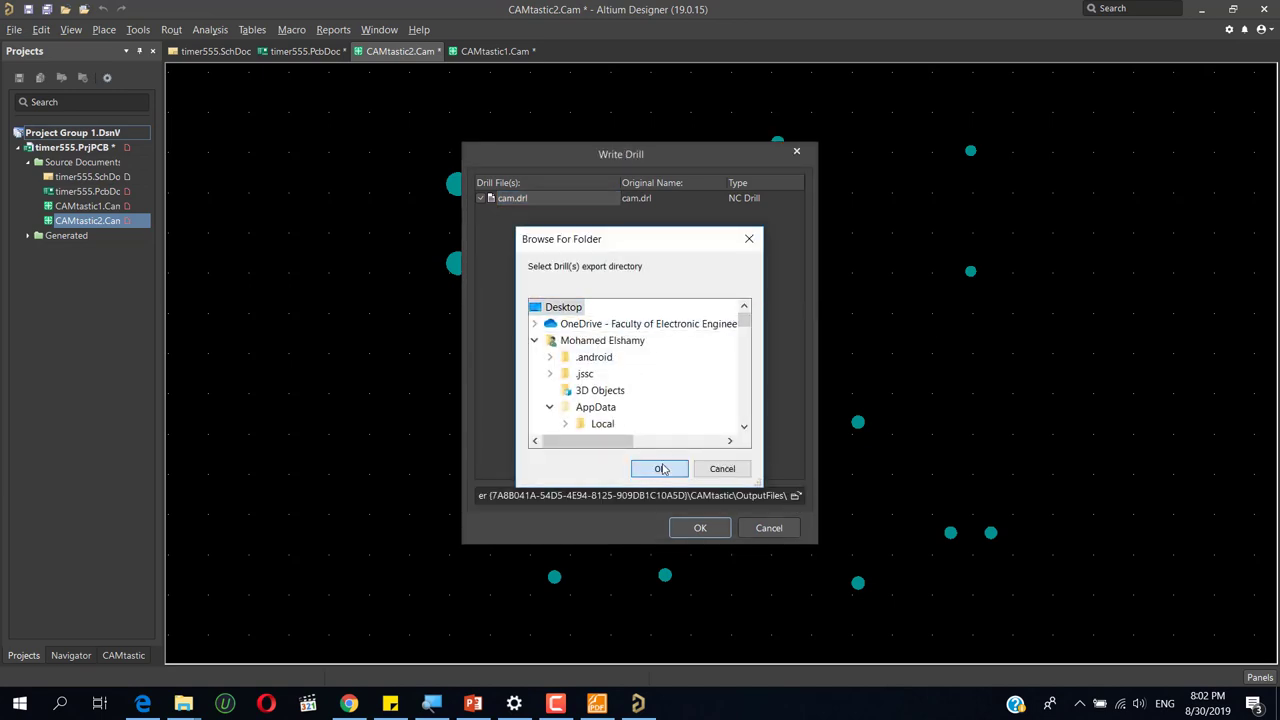
{"action": "left_click", "coordinate": [701, 538]}
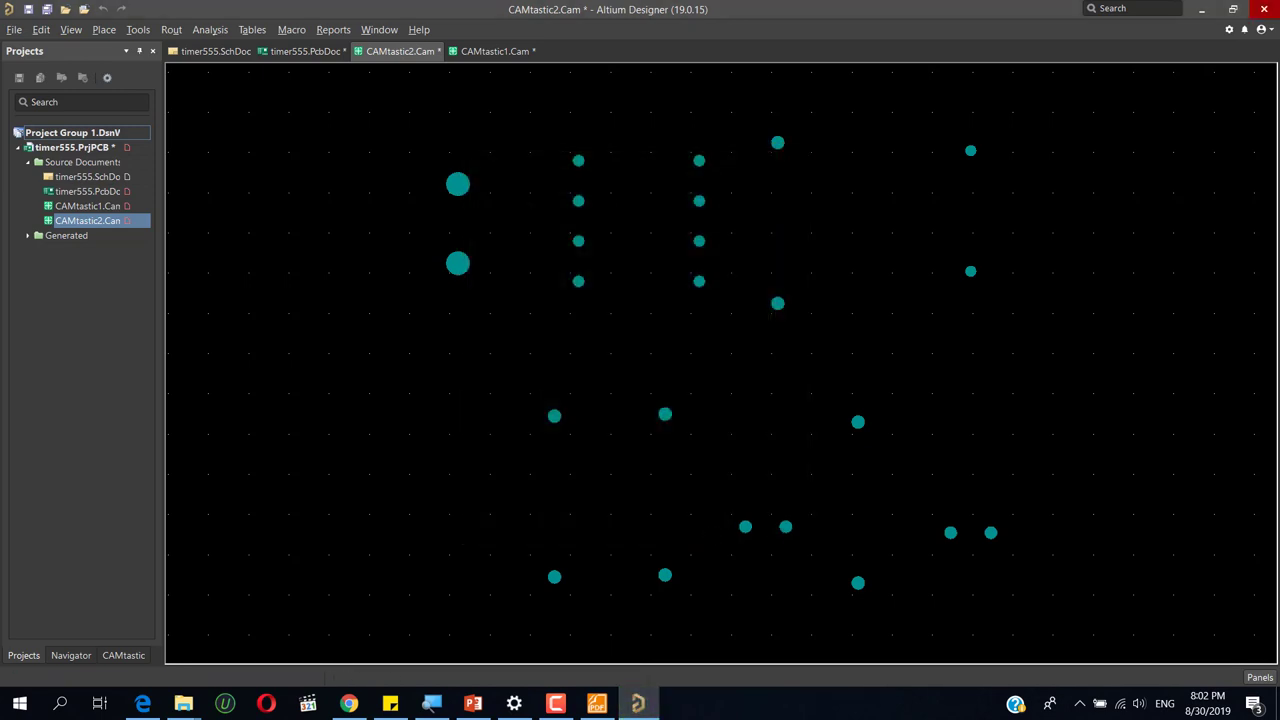
- Switch to the Windows desktop, cut cam.drl and cam.rpt, and open the "first circuit - Copy" folder in a maximized window
{"action": "left_click", "coordinate": [1278, 710]}
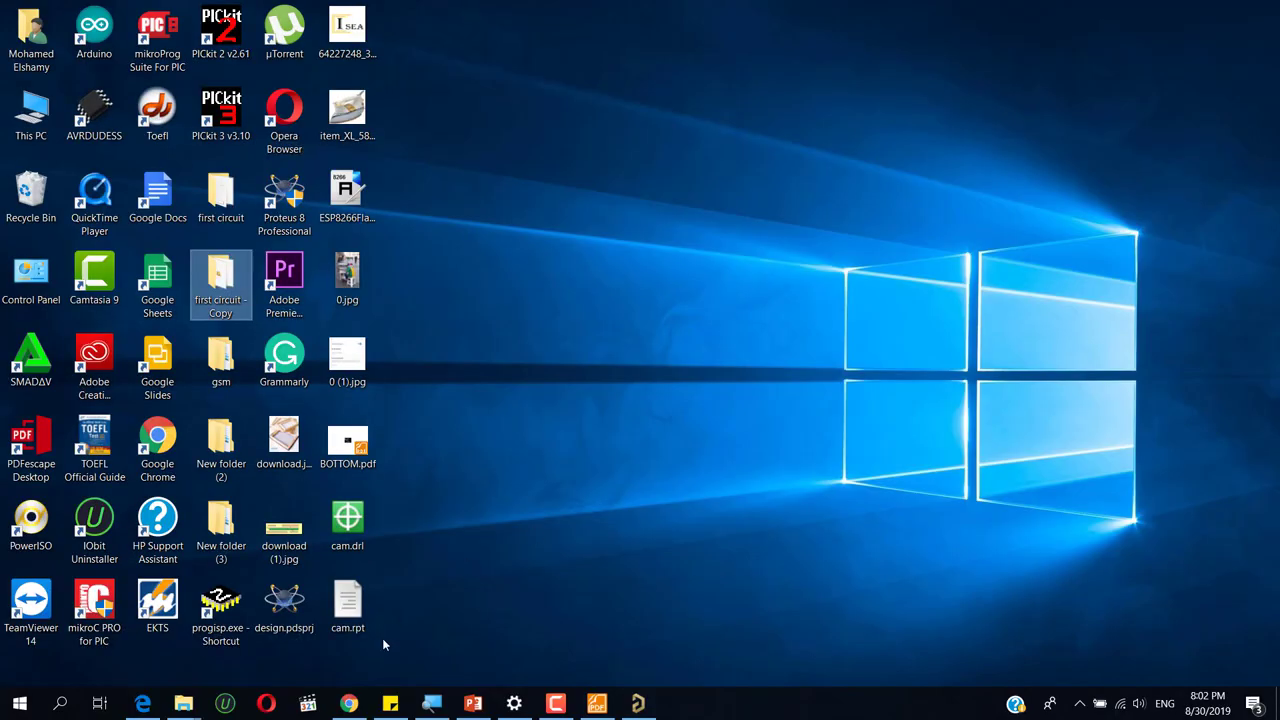
{"action": "left_click_drag", "start_coordinate": [363, 646], "coordinate": [214, 288]}
{"action": "double_click", "coordinate": [214, 290]}
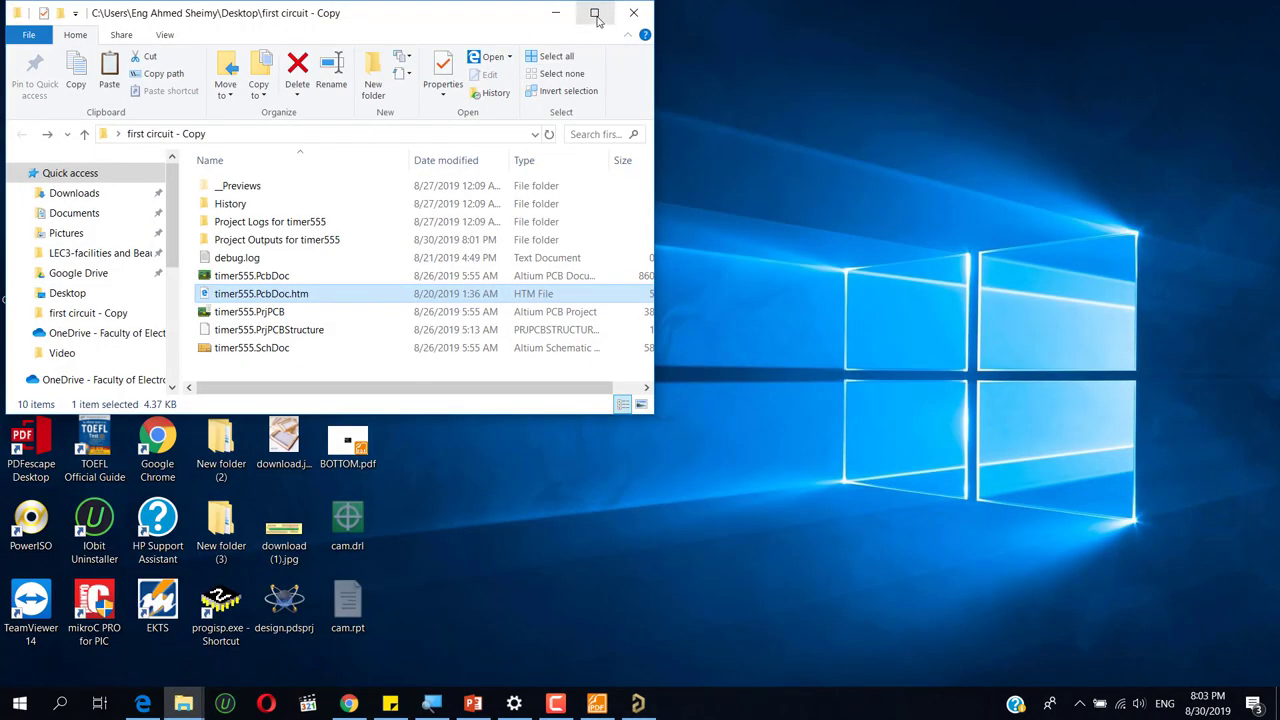
{"action": "left_click", "coordinate": [598, 14]}
- Create a folder named DRILL FILE in the project folder and paste the cut cam.drl and cam.rpt into it
{"action": "right_click", "coordinate": [313, 407]}
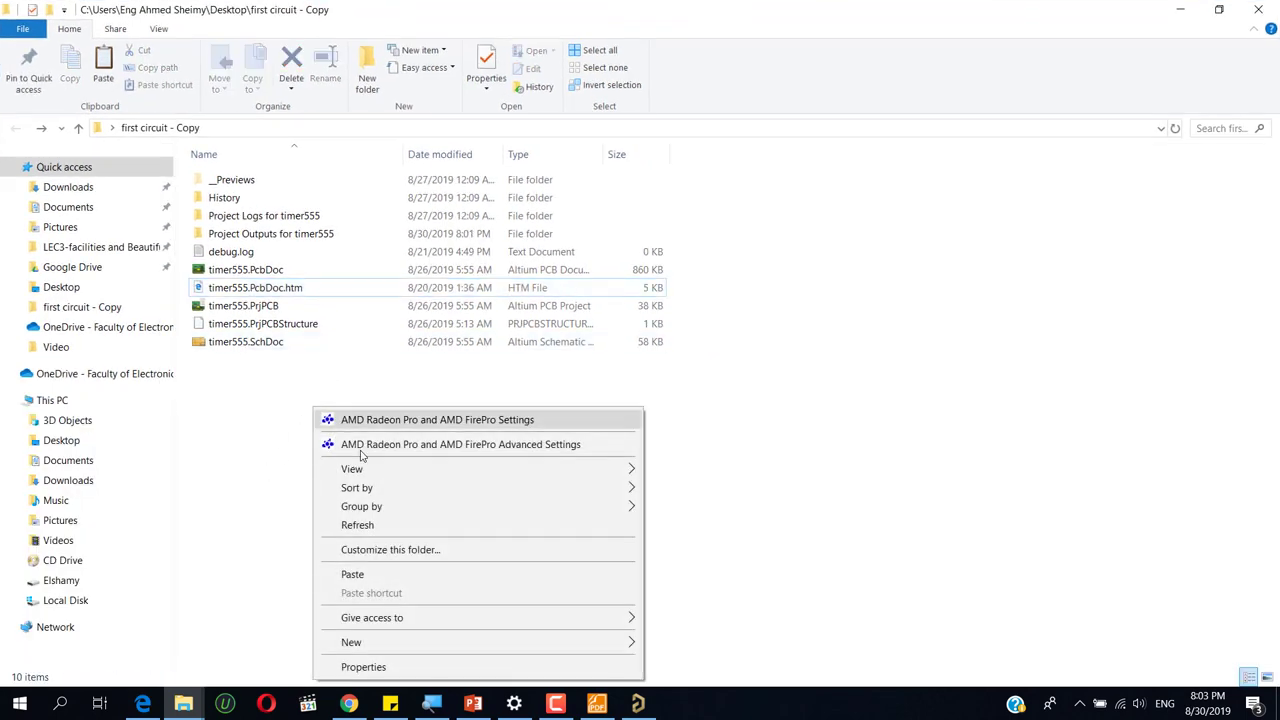
{"action": "mouse_move", "coordinate": [434, 643]}
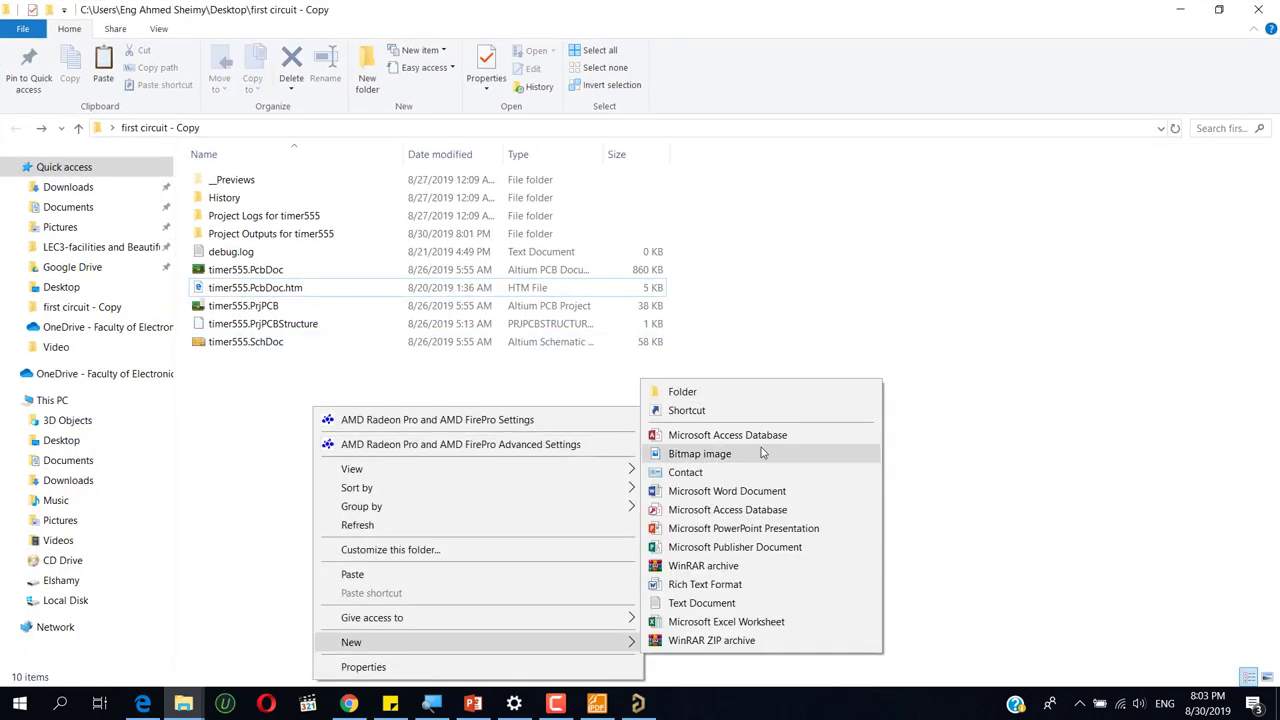
{"action": "left_click", "coordinate": [699, 402]}
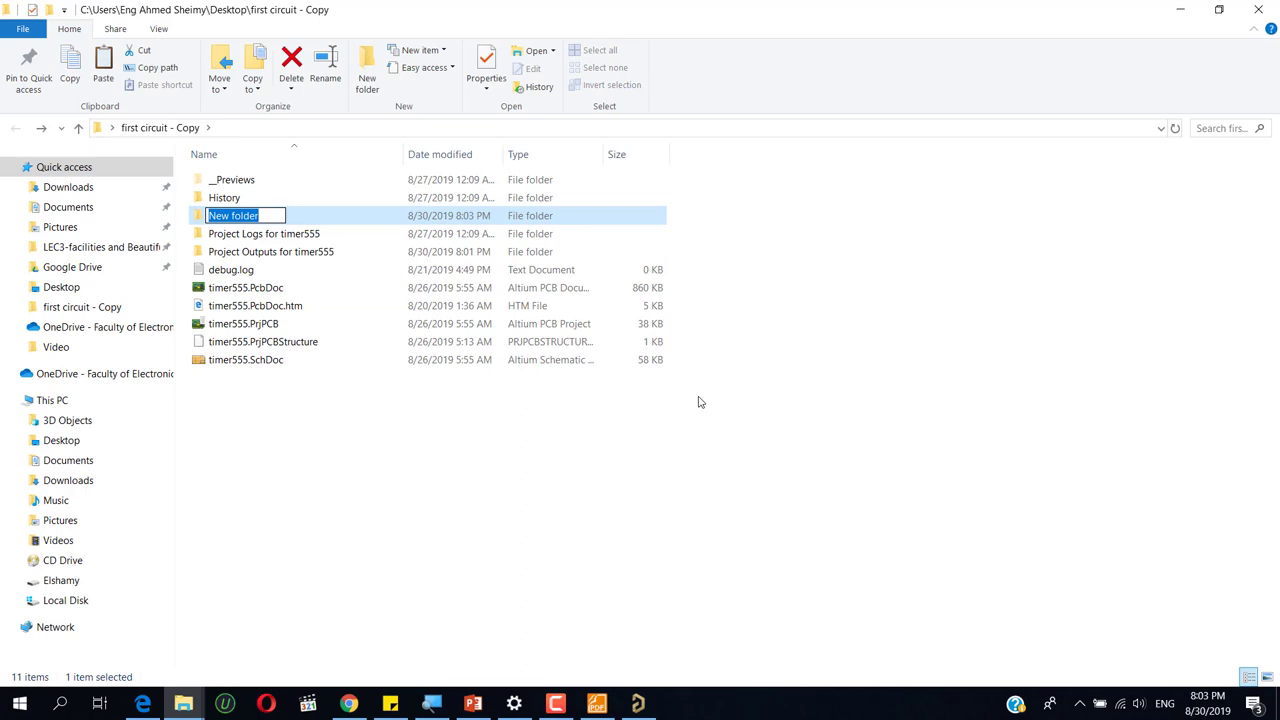
{"action": "type", "text": "DRILL F"}
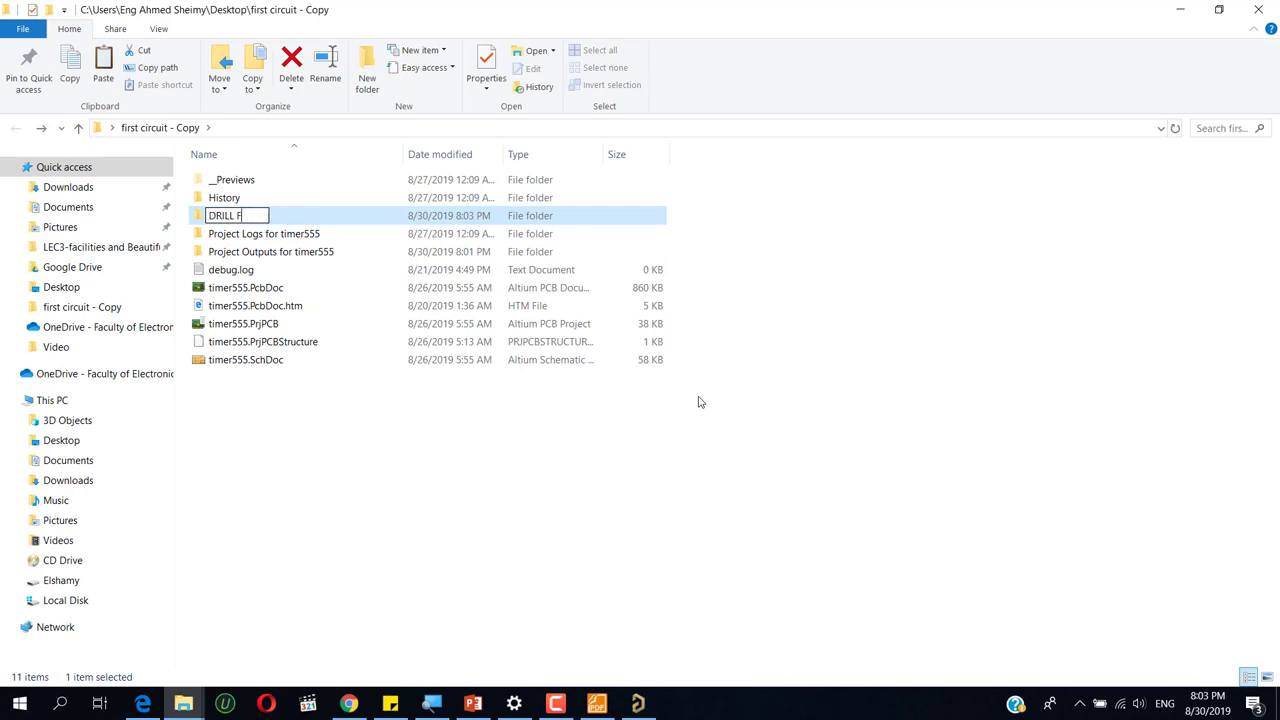
{"action": "type", "text": "ILE"}
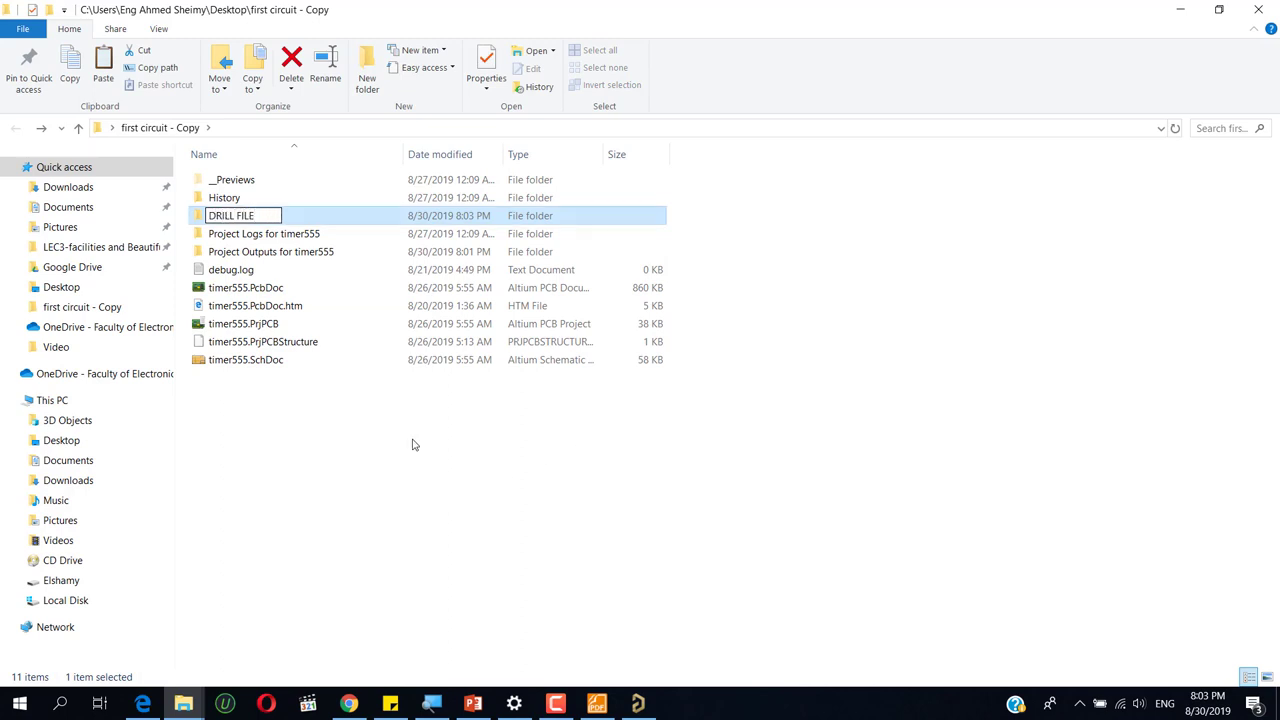
{"action": "key", "text": "Return"}
{"action": "double_click", "coordinate": [210, 218]}
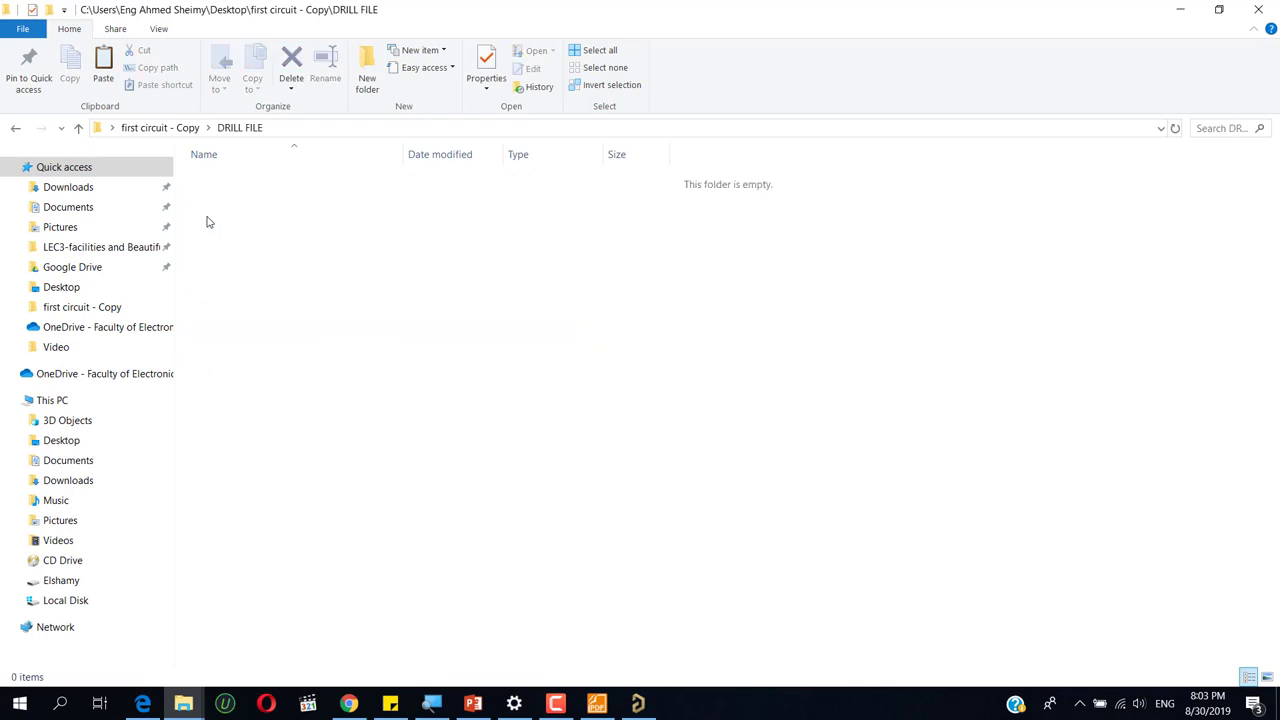
{"action": "key", "text": "ctrl+v"}
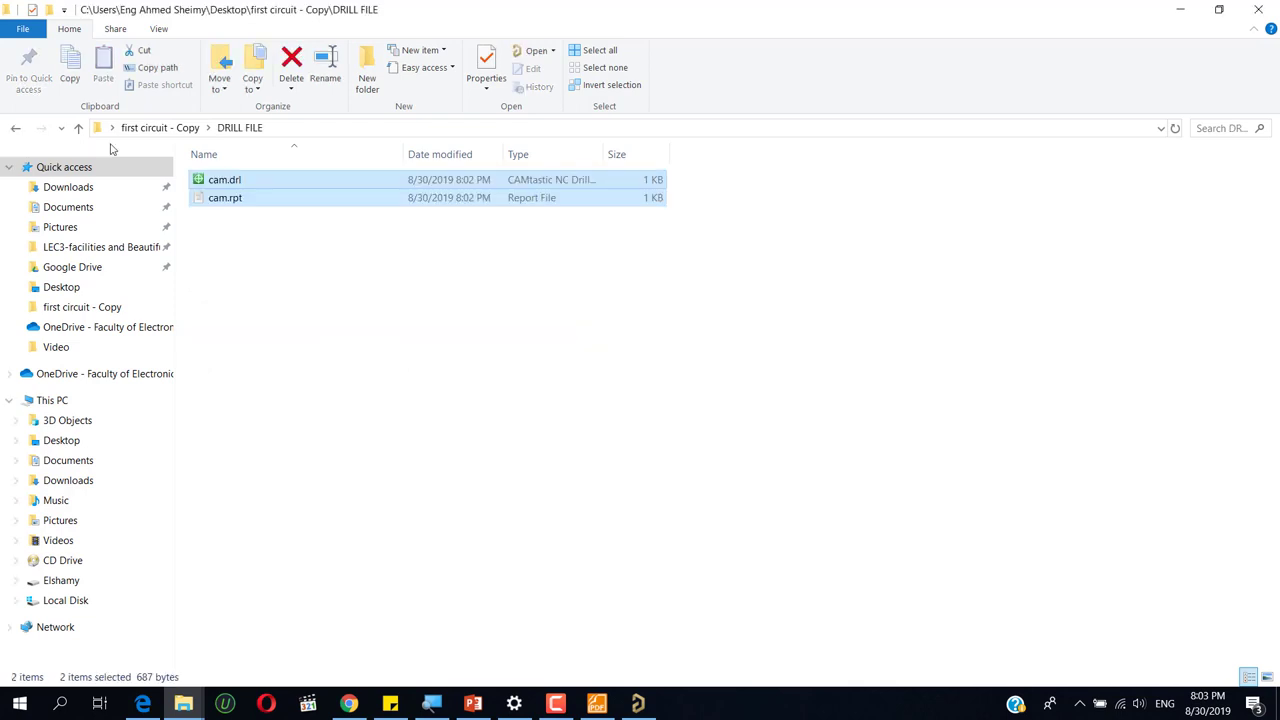
- Return to the "first circuit - Copy" folder and select the Project Outputs for timer555 and DRILL FILE folders together
{"action": "left_click", "coordinate": [15, 130]}
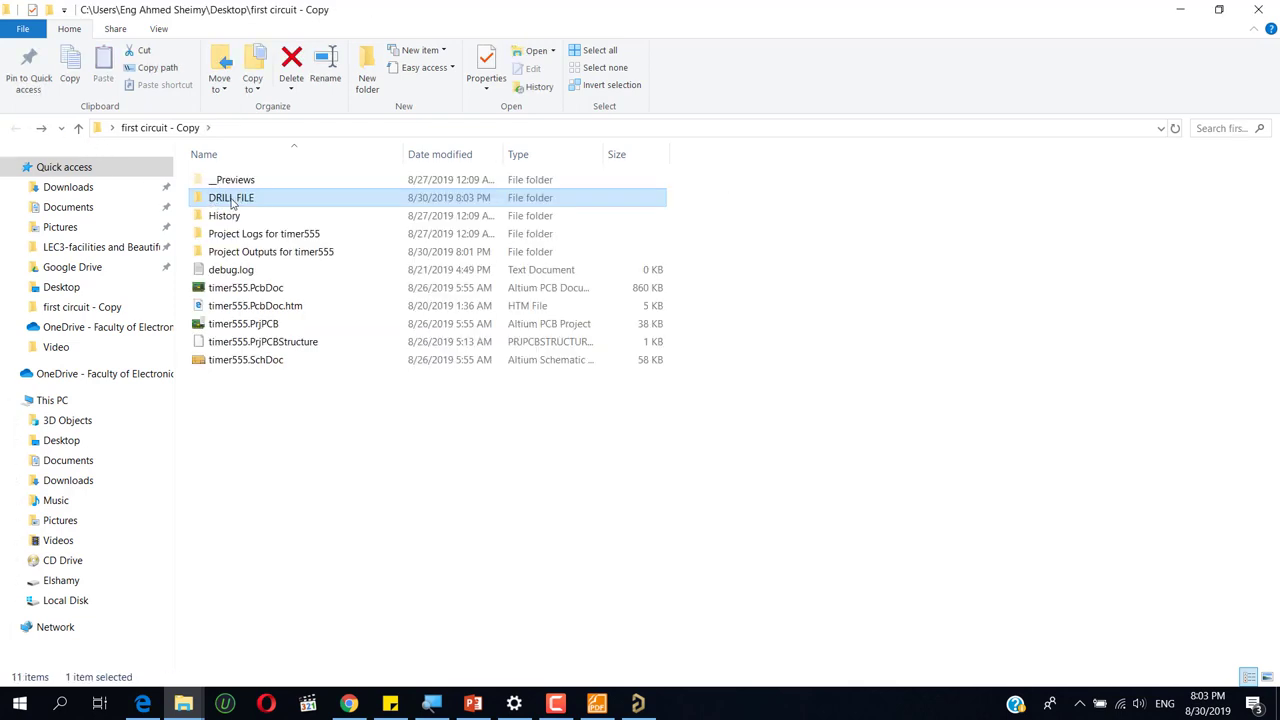
{"action": "left_click", "coordinate": [317, 257]}
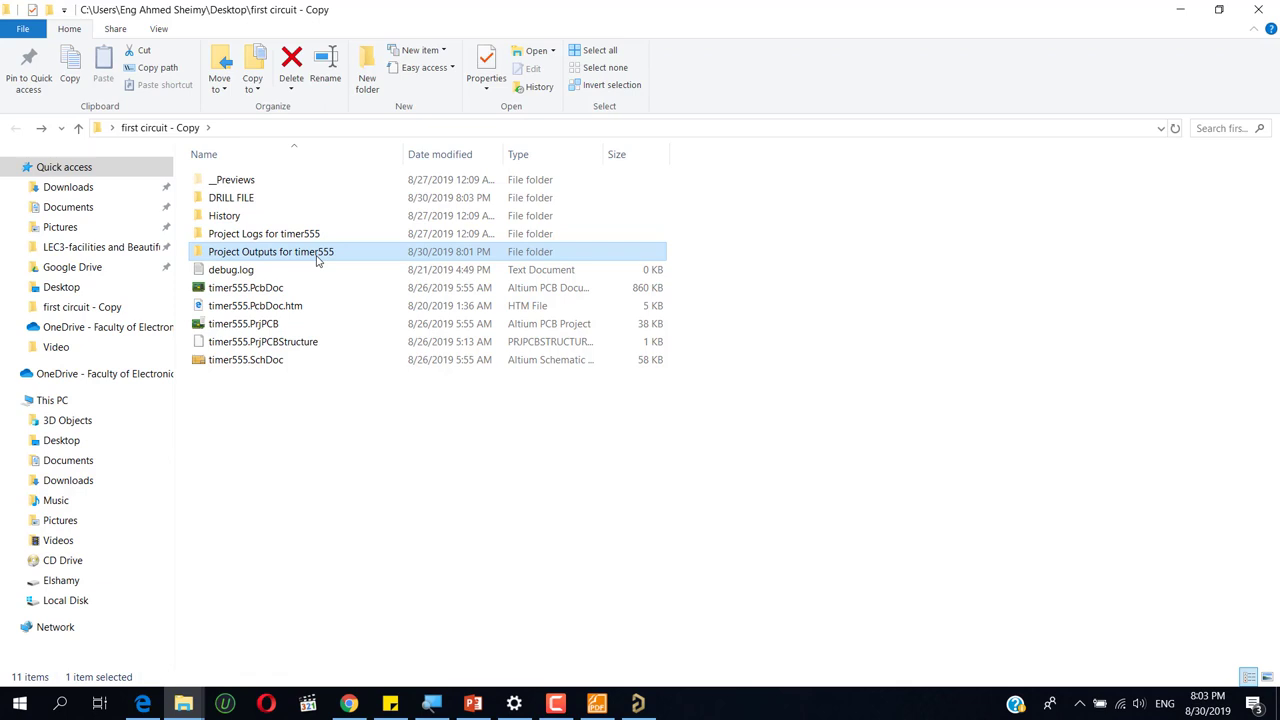
{"action": "left_click", "coordinate": [246, 200], "text": "ctrl"}
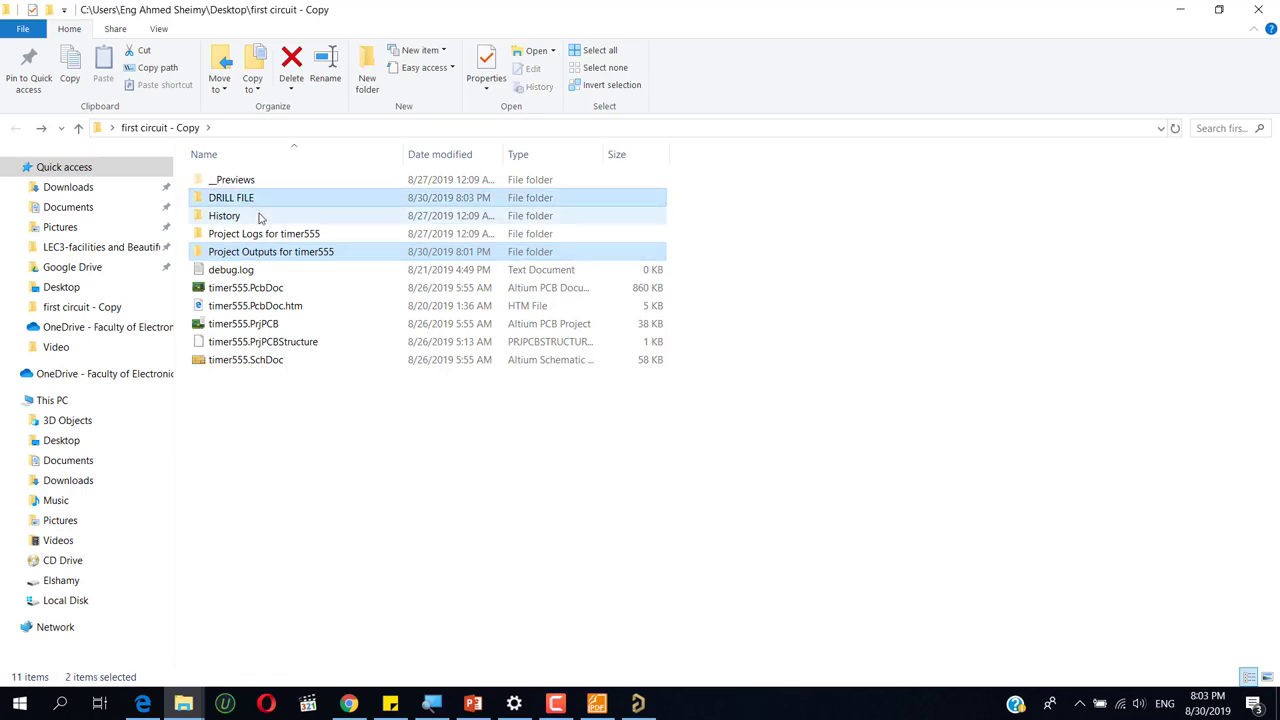